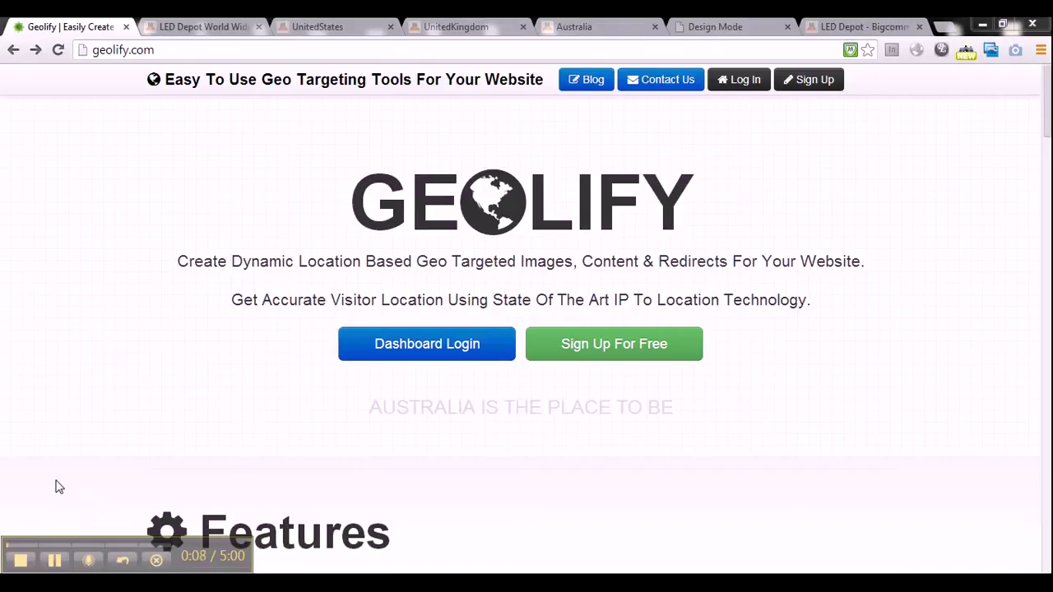
Review the LED Depot world wide locations page and its full web address
left_click(199, 38)
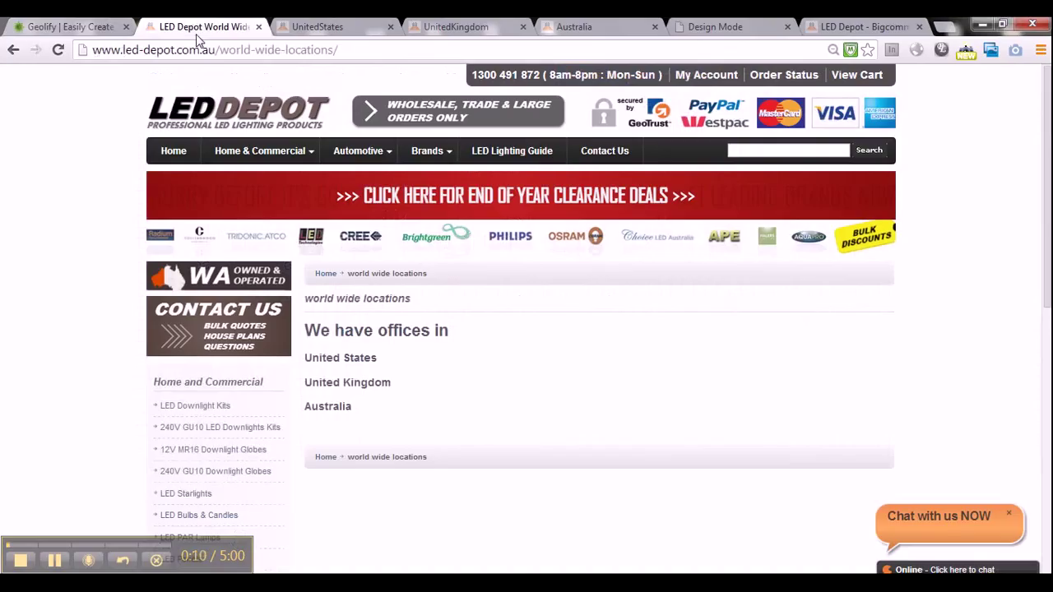
left_click(235, 51)
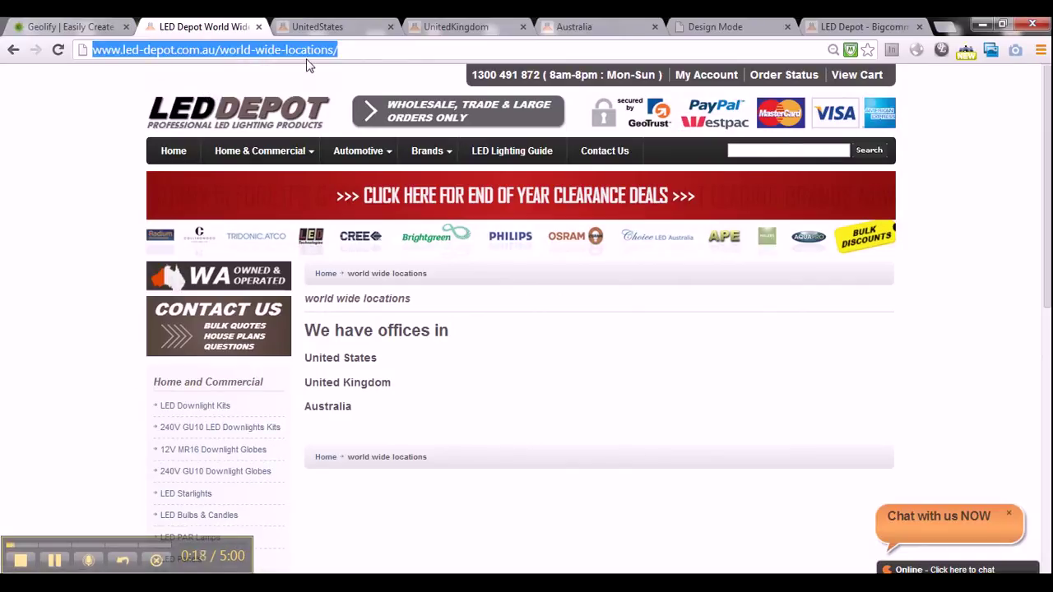
left_click(376, 52)
left_click_drag(369, 52, 90, 51)
left_click(434, 388)
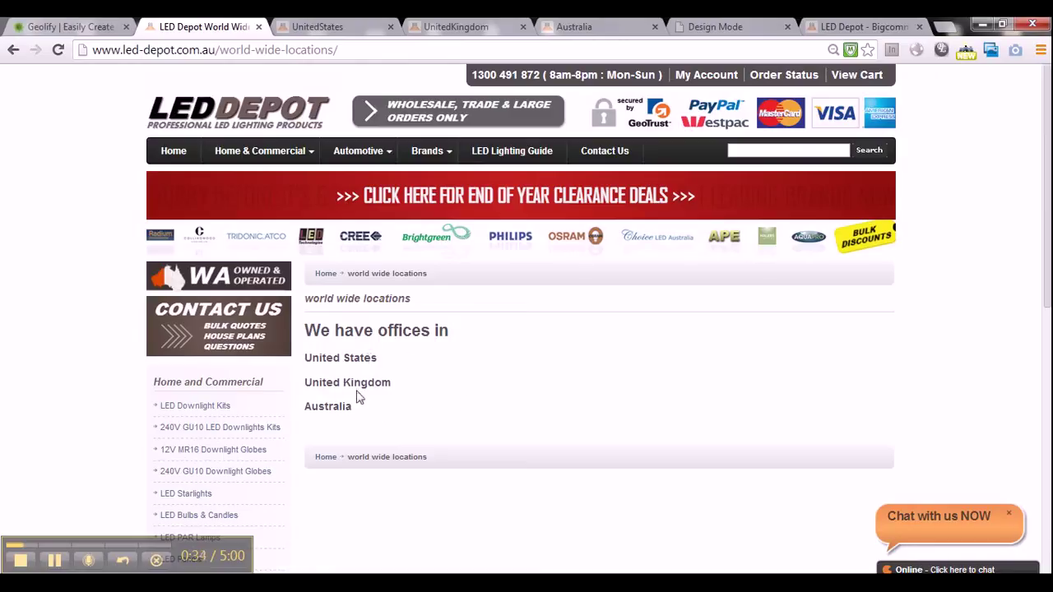
Compare the world wide locations page with the United States and United Kingdom office pages it should redirect to
left_click(341, 33)
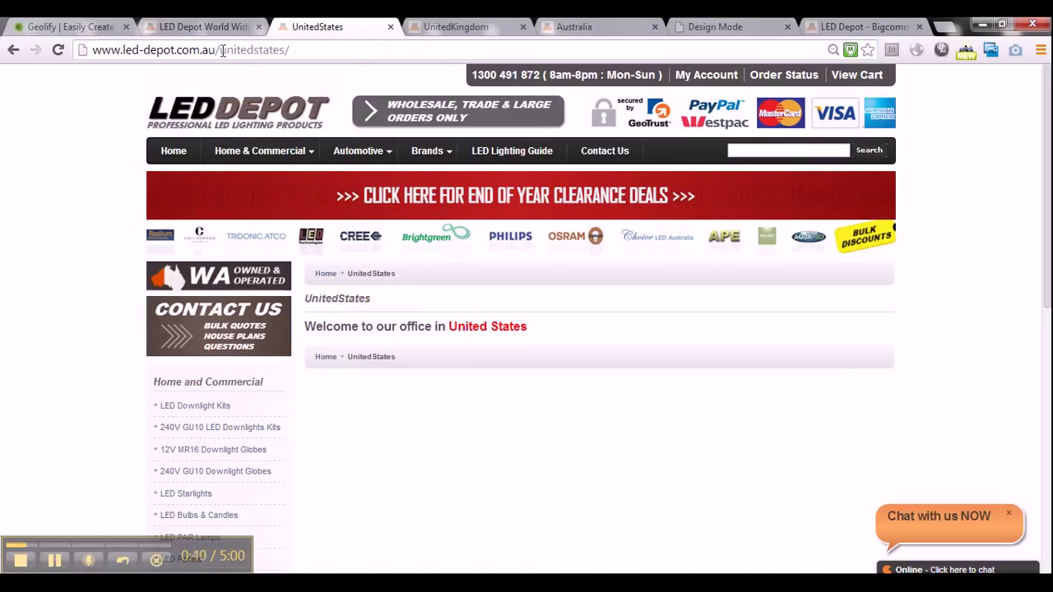
left_click(206, 23)
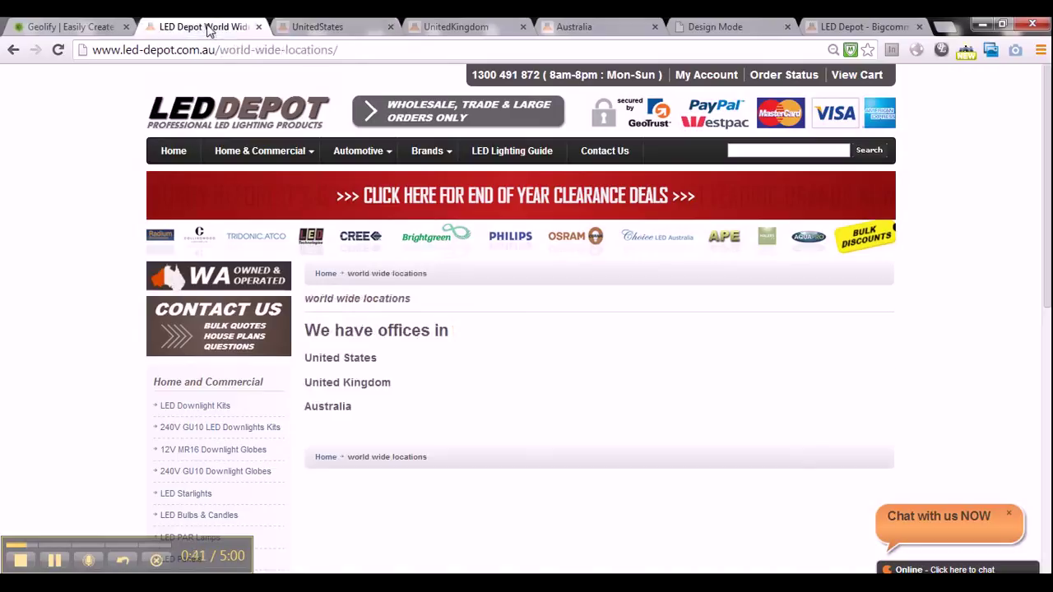
left_click(319, 34)
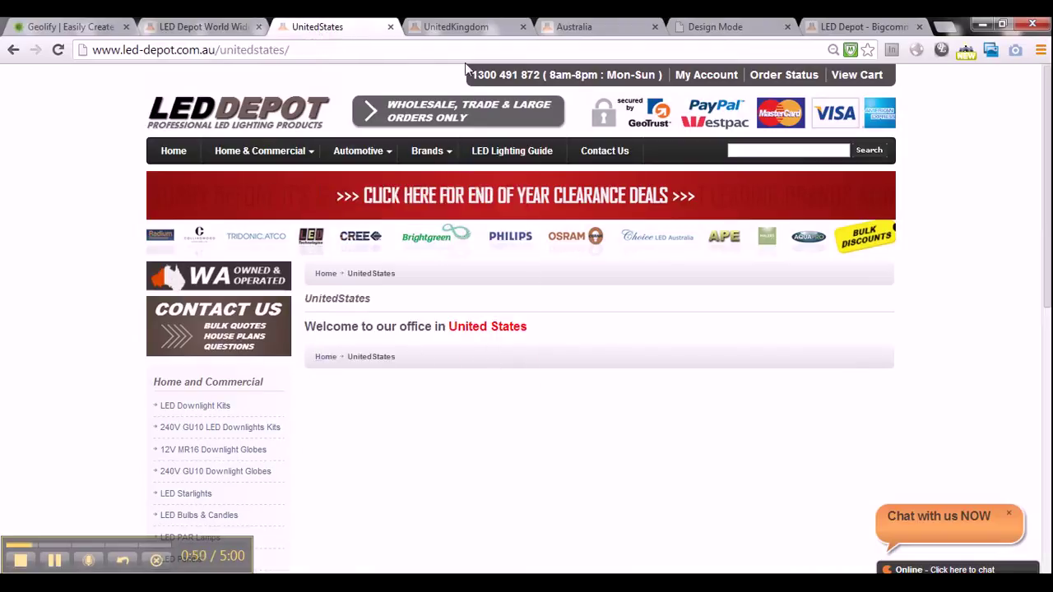
left_click(465, 37)
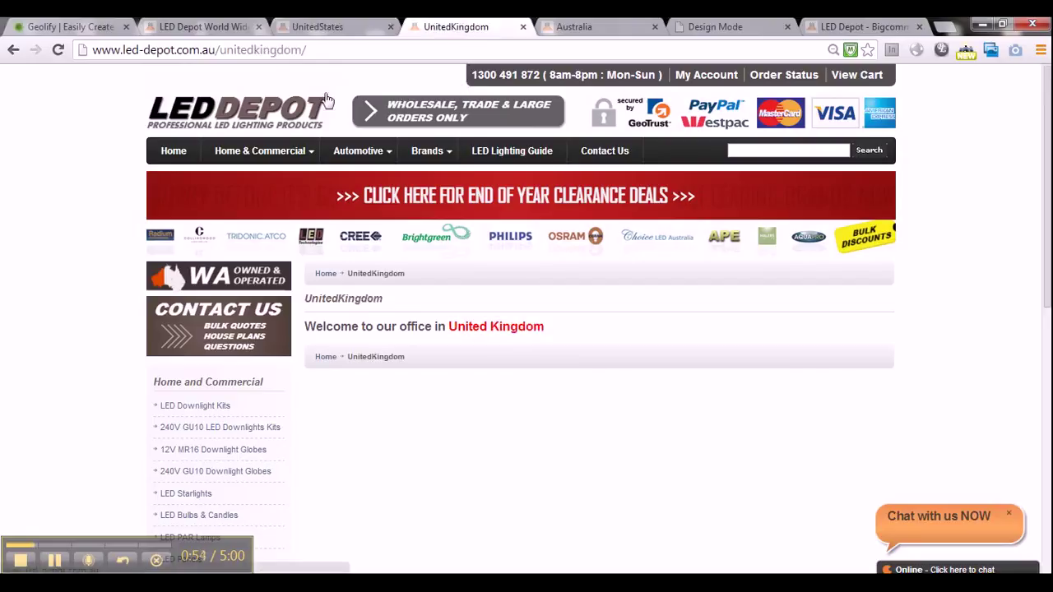
left_click(219, 34)
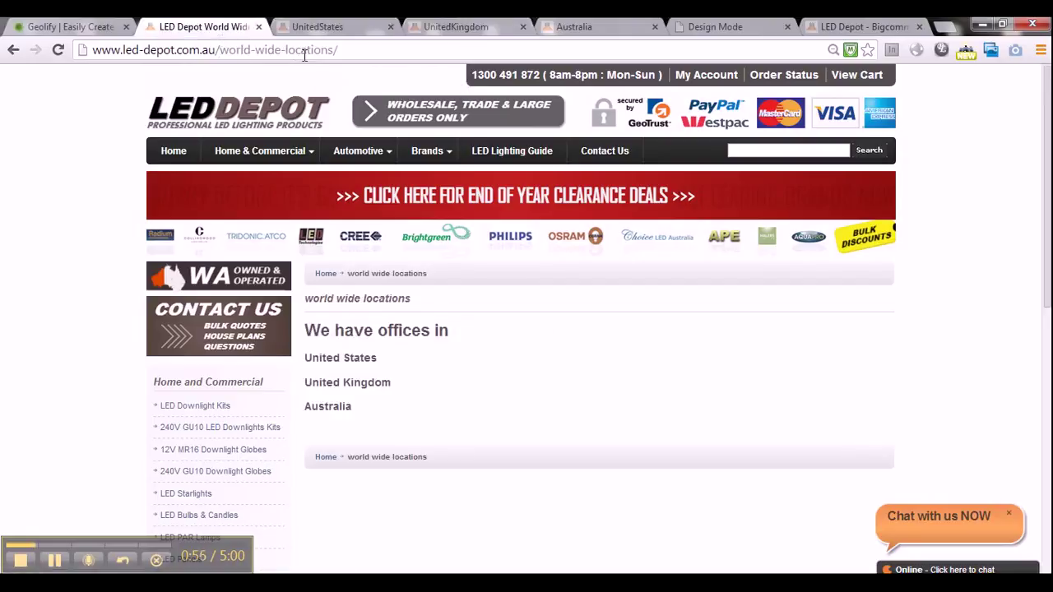
left_click(466, 33)
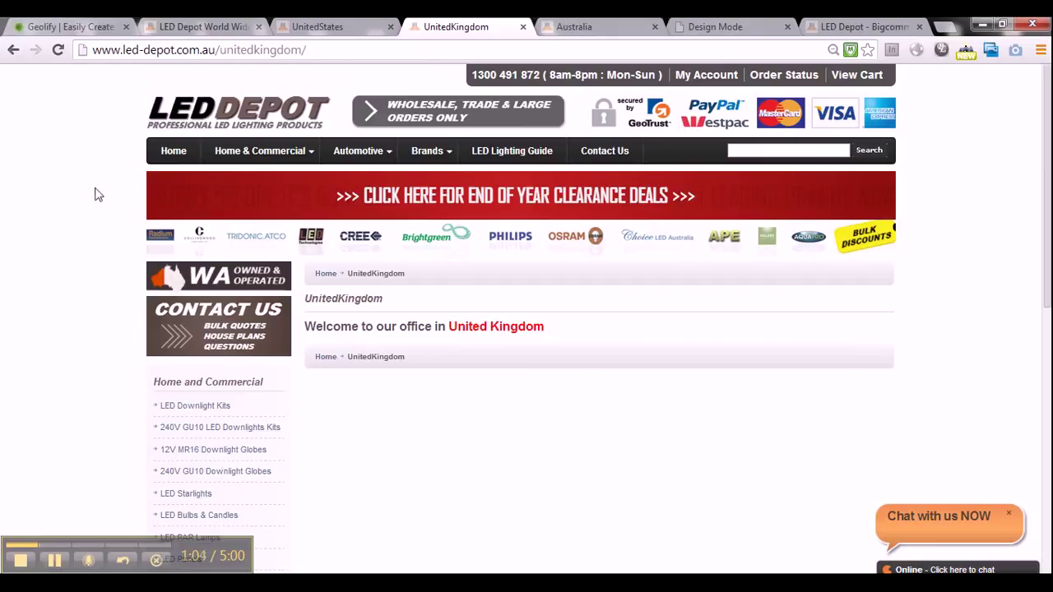
Switch to the Geolify site and log in to the dashboard with the account username and password
left_click(71, 26)
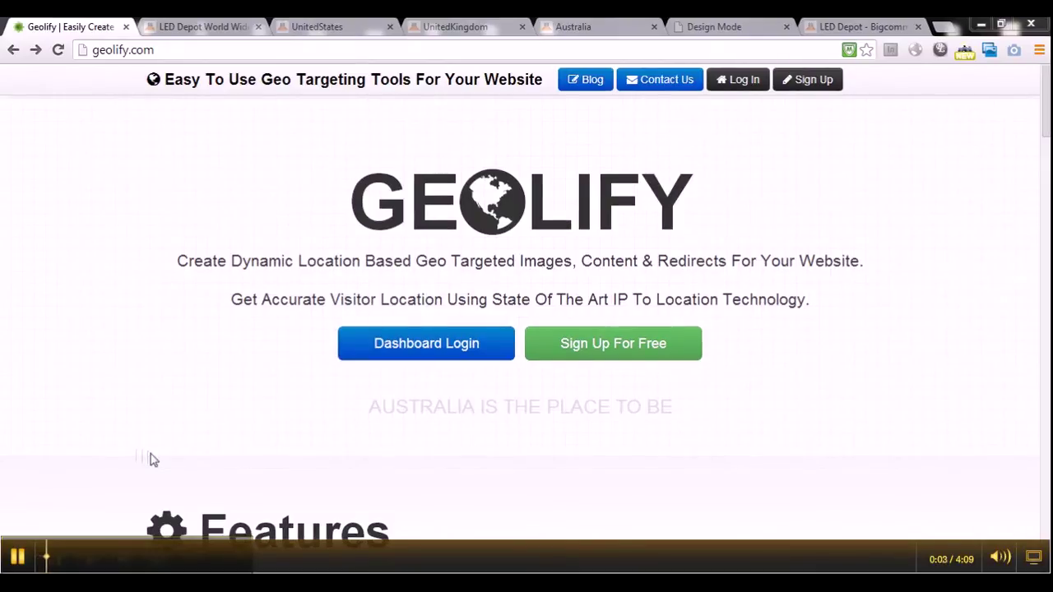
left_click(390, 357)
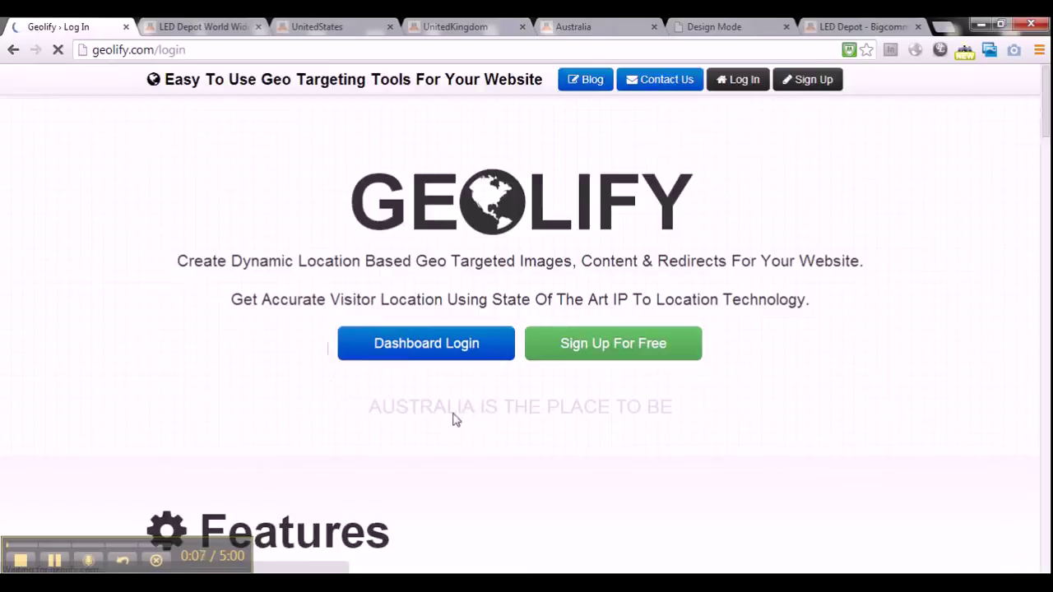
type("l")
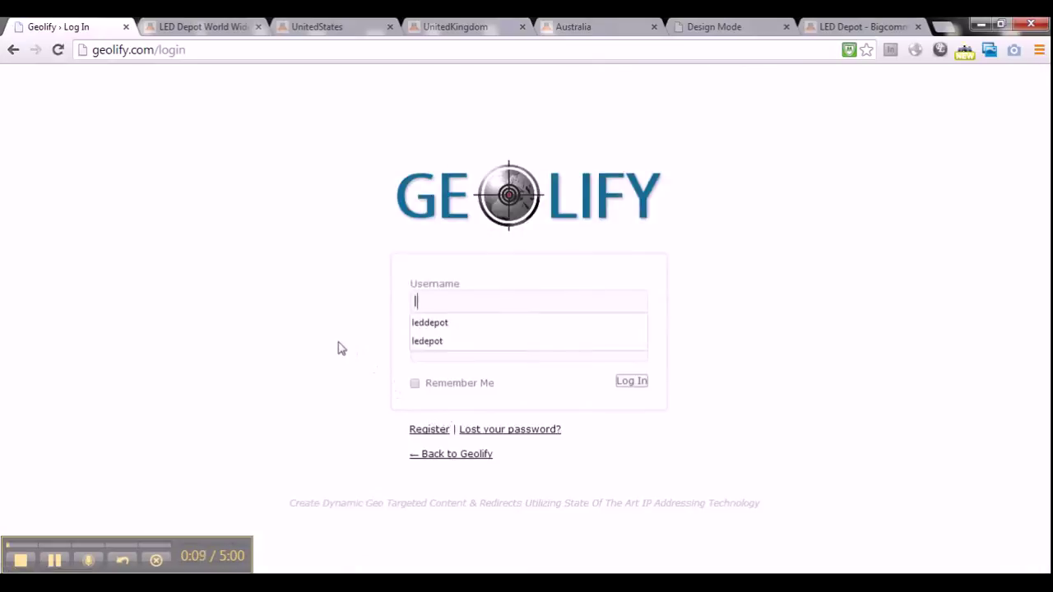
type("eddepot")
key("Tab")
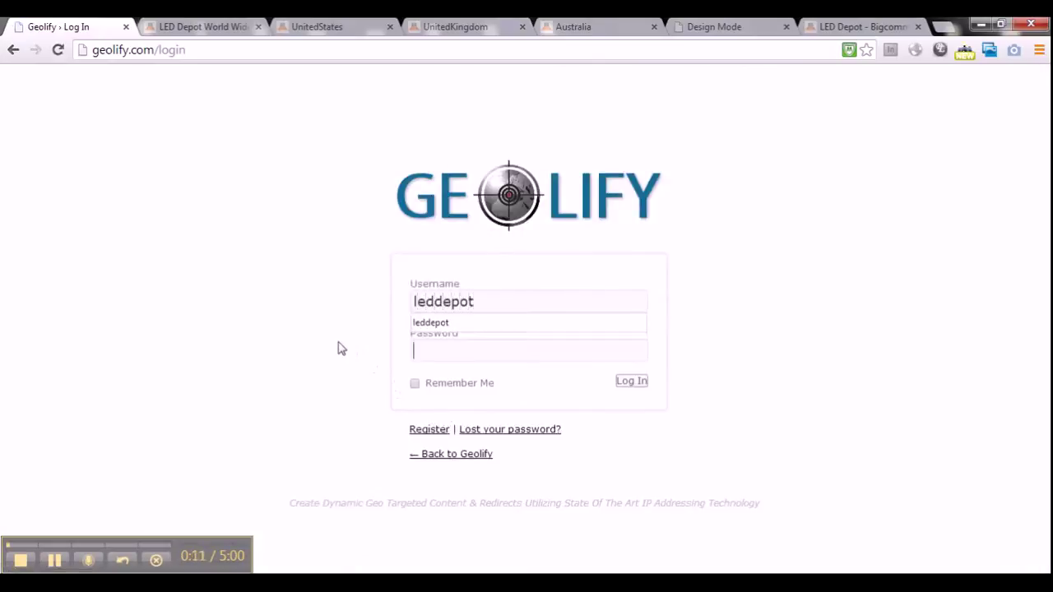
type("*****")
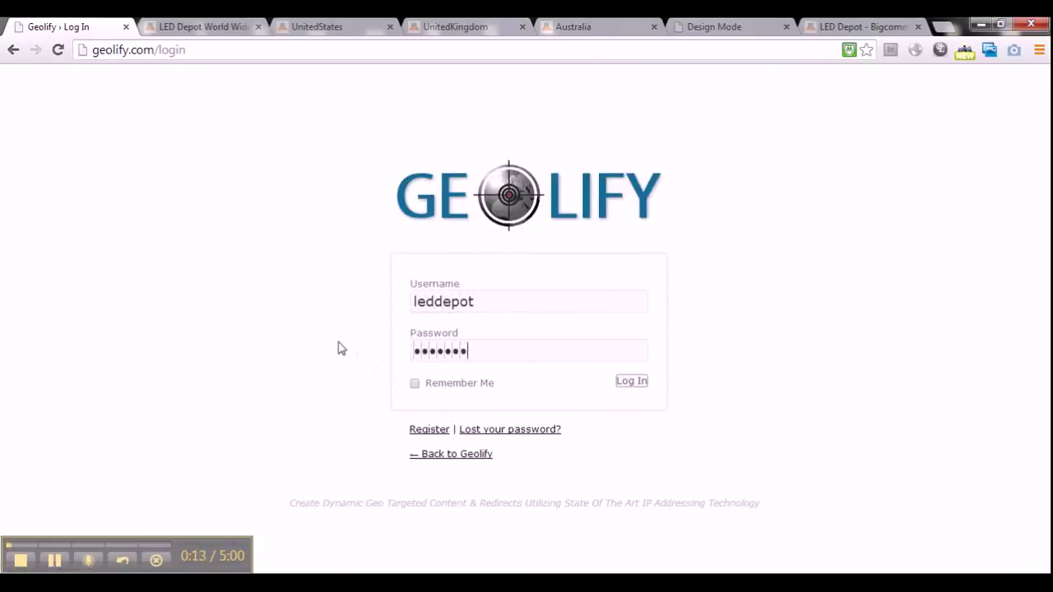
left_click(633, 384)
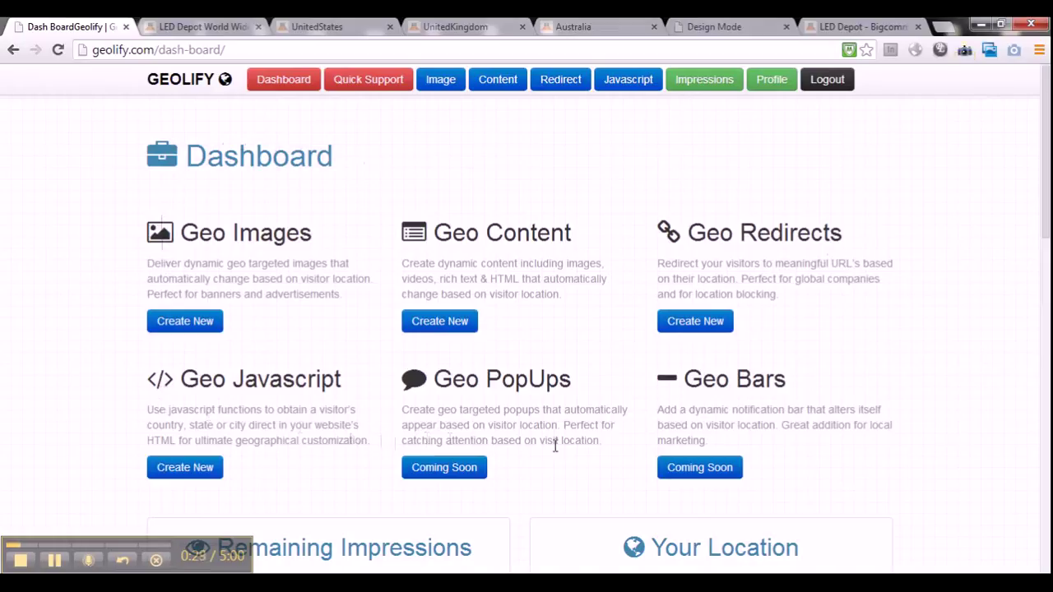
Add a new geo redirect and expand its Start section
left_click(700, 332)
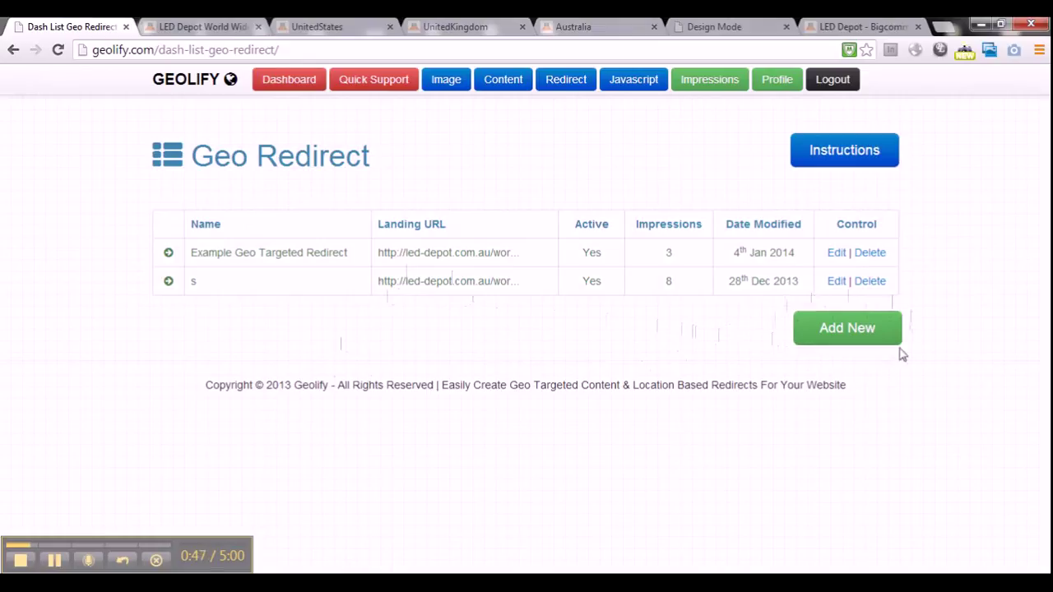
left_click(863, 341)
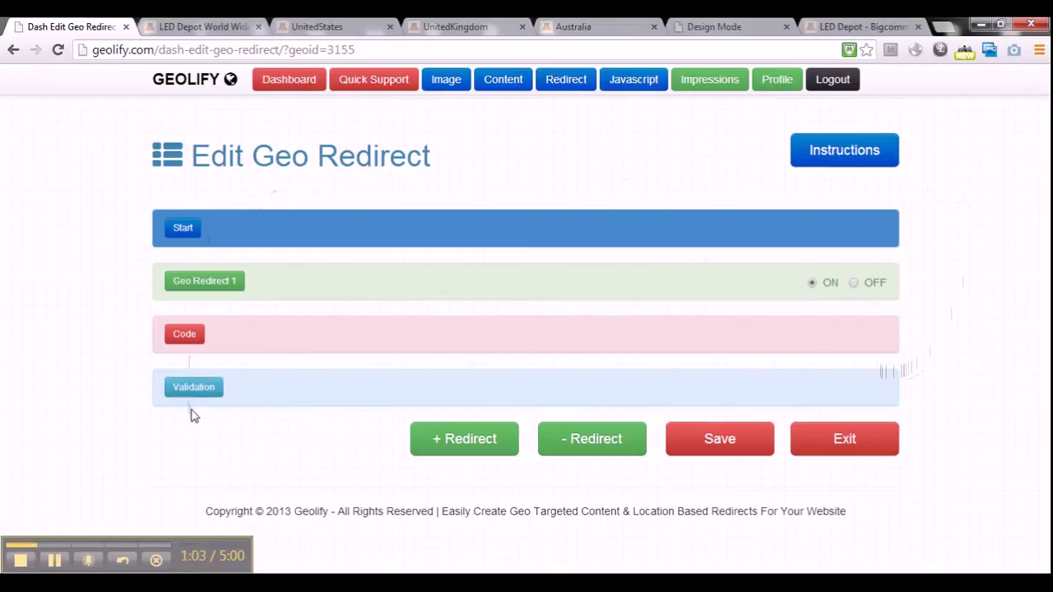
left_click(181, 230)
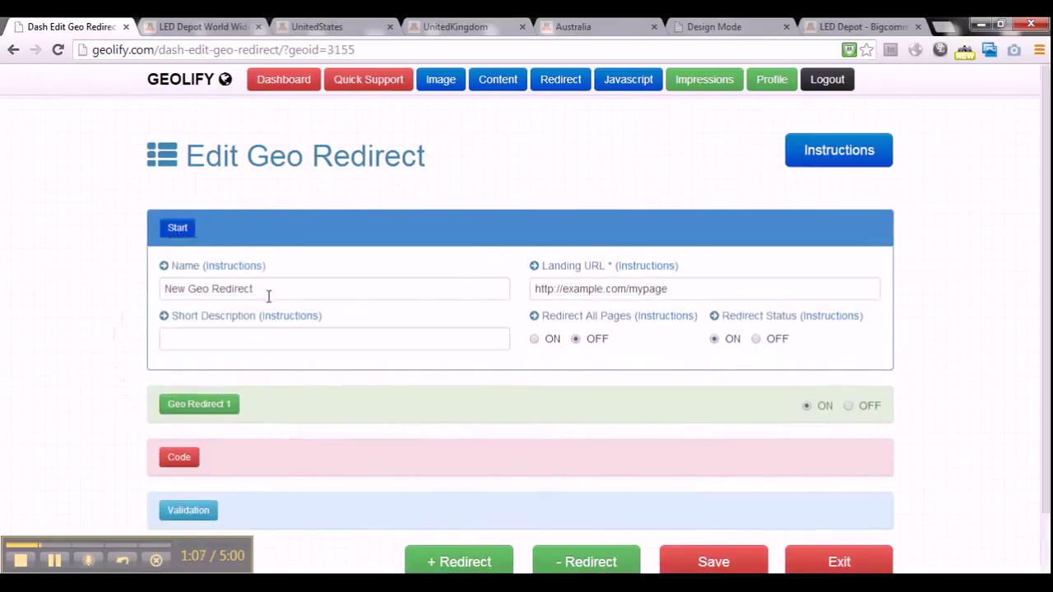
Name the redirect "LED Depot world wide locations" and set its short description to "LED Depot world wide office locations redirect"
left_click(268, 296)
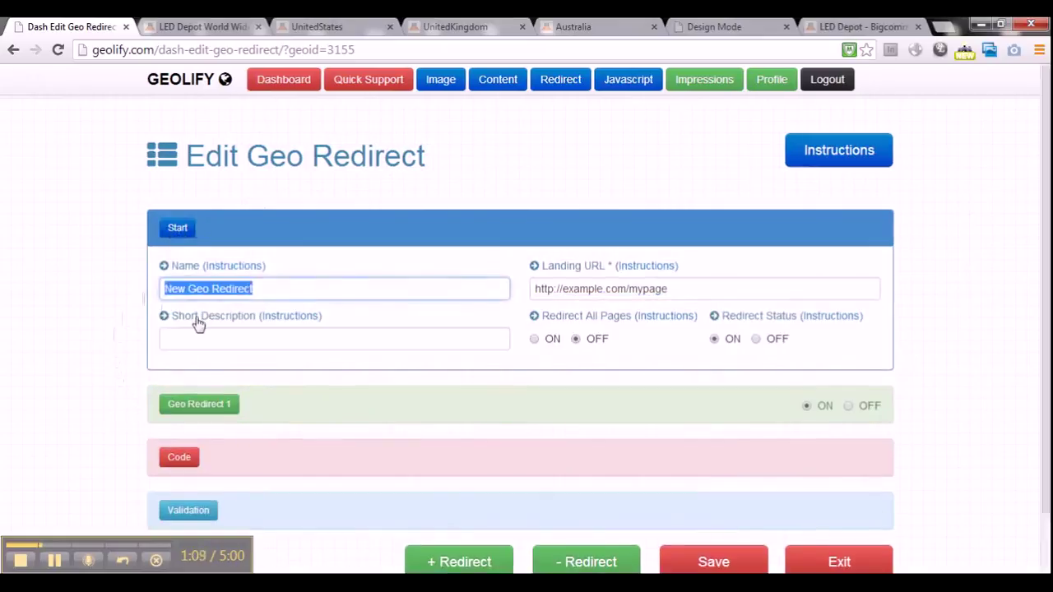
type("LED ")
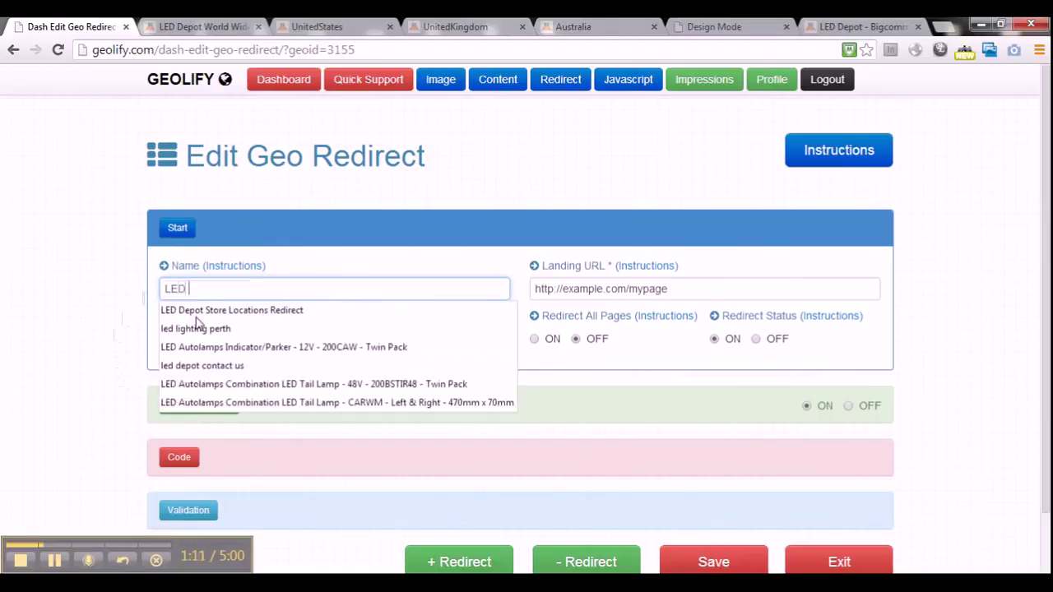
type("Depot world wide locations")
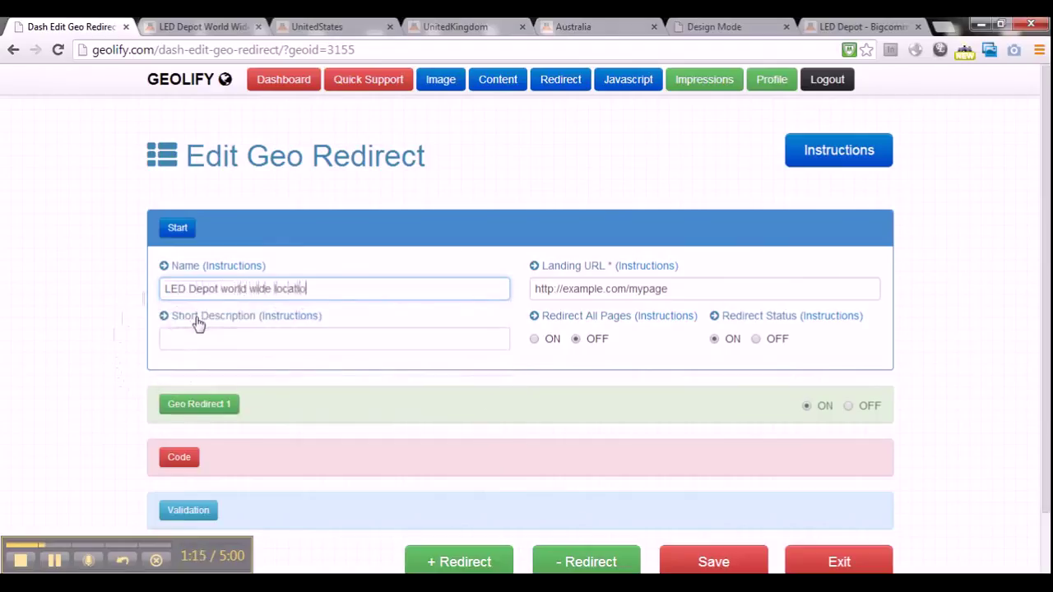
left_click(200, 337)
type("LED Depot ")
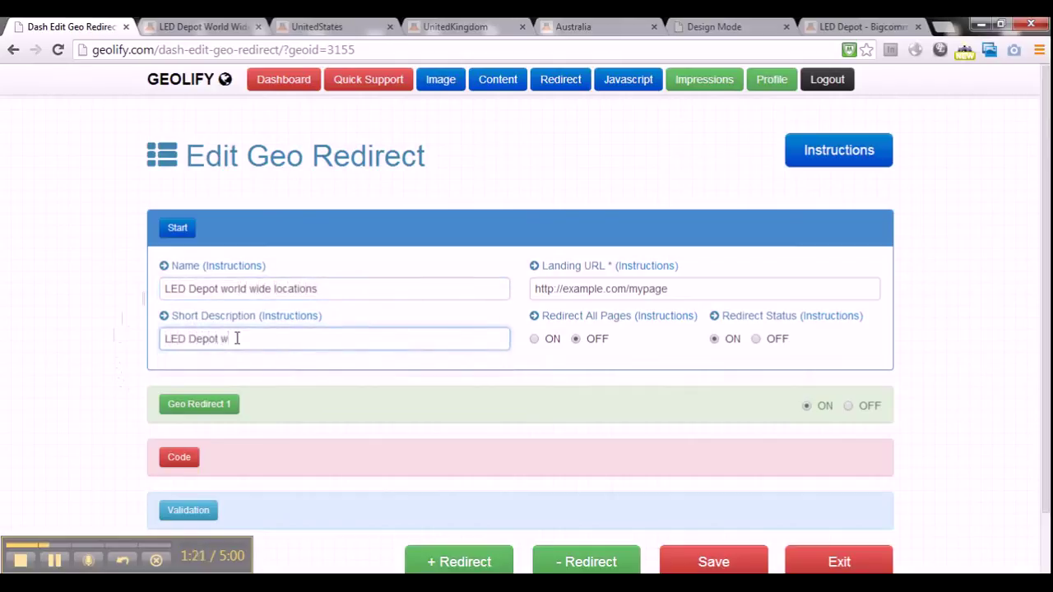
type("world wide office locations redirect")
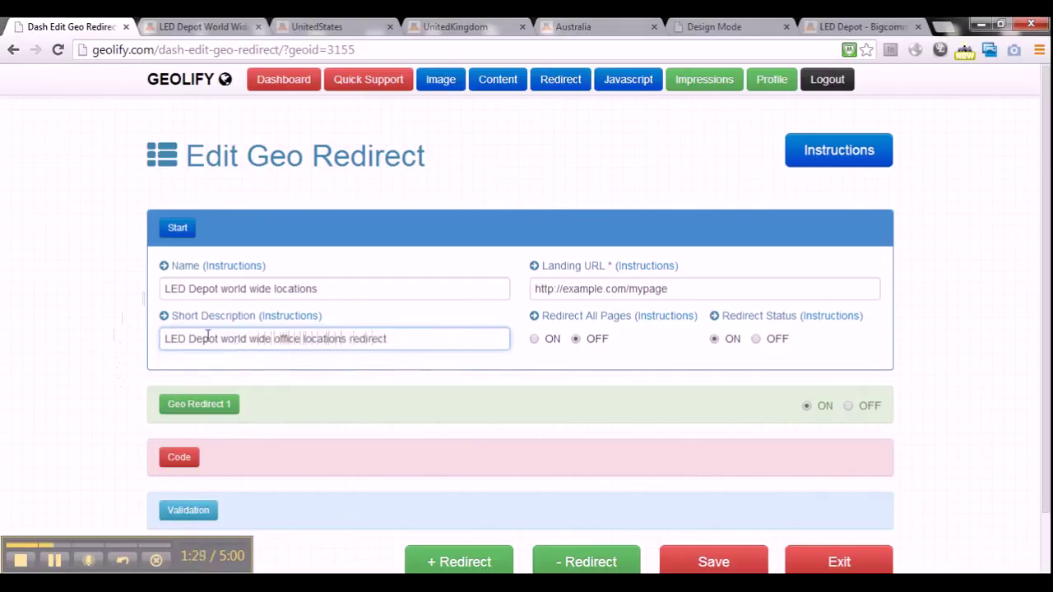
left_click(165, 289)
left_click(180, 333)
Copy the address of the LED Depot world wide locations page and set it as the redirect's landing URL, replacing the example address
left_click(216, 30)
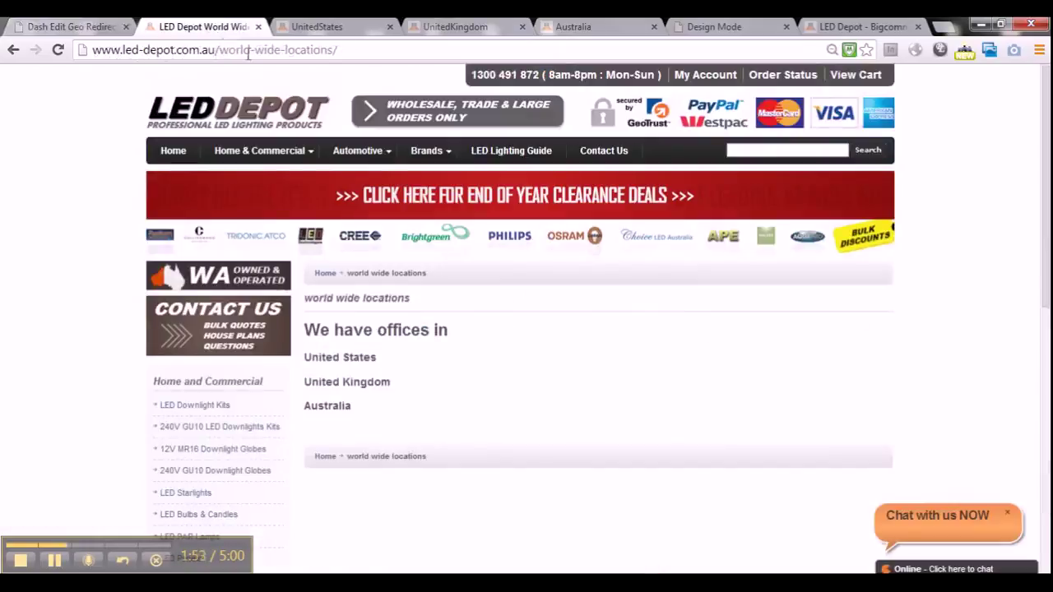
left_click(358, 51)
key("ctrl+c")
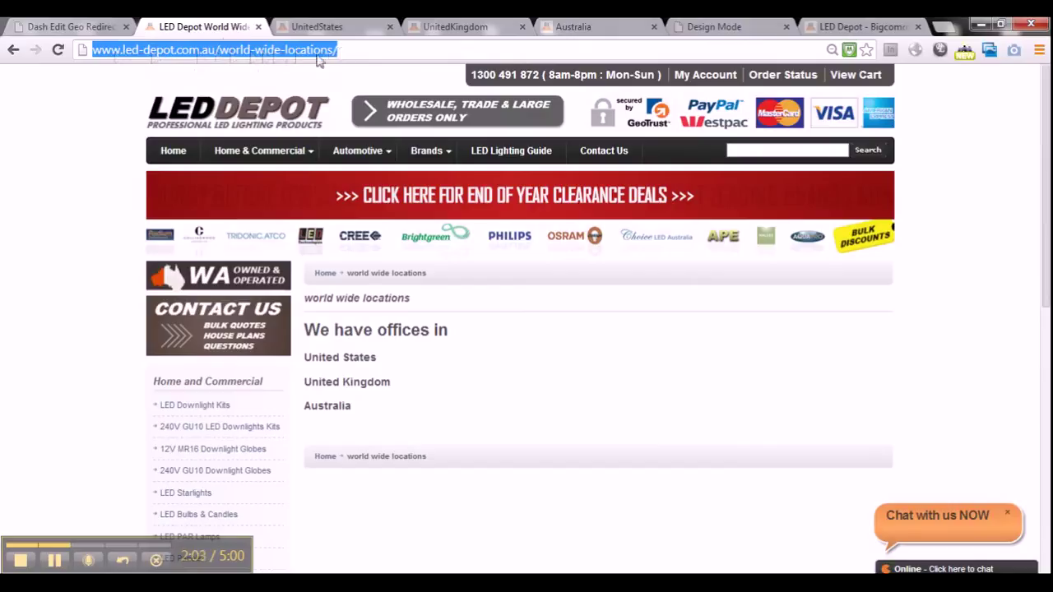
left_click(83, 30)
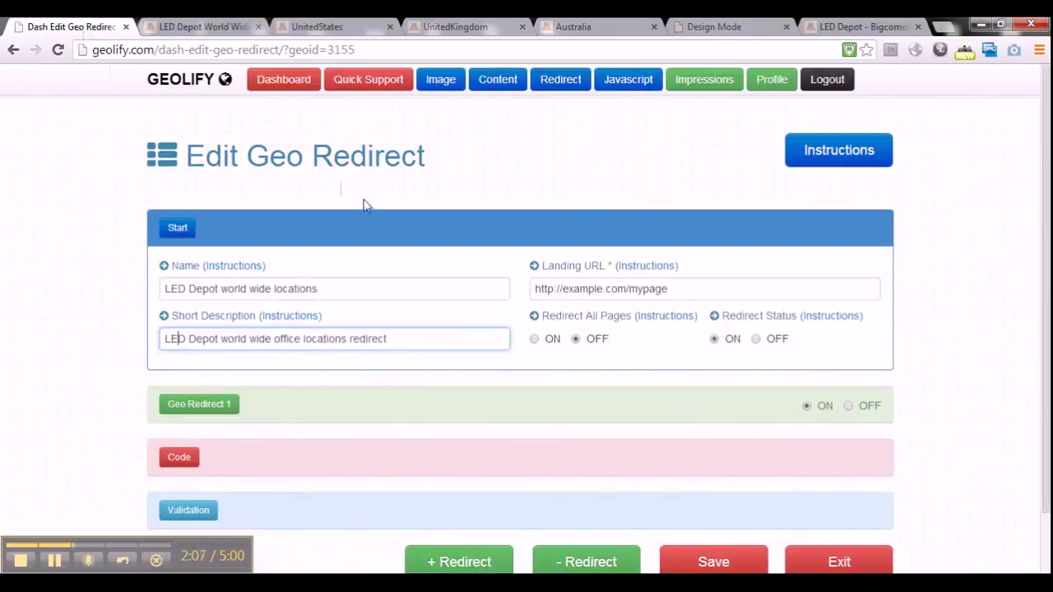
left_click(681, 294)
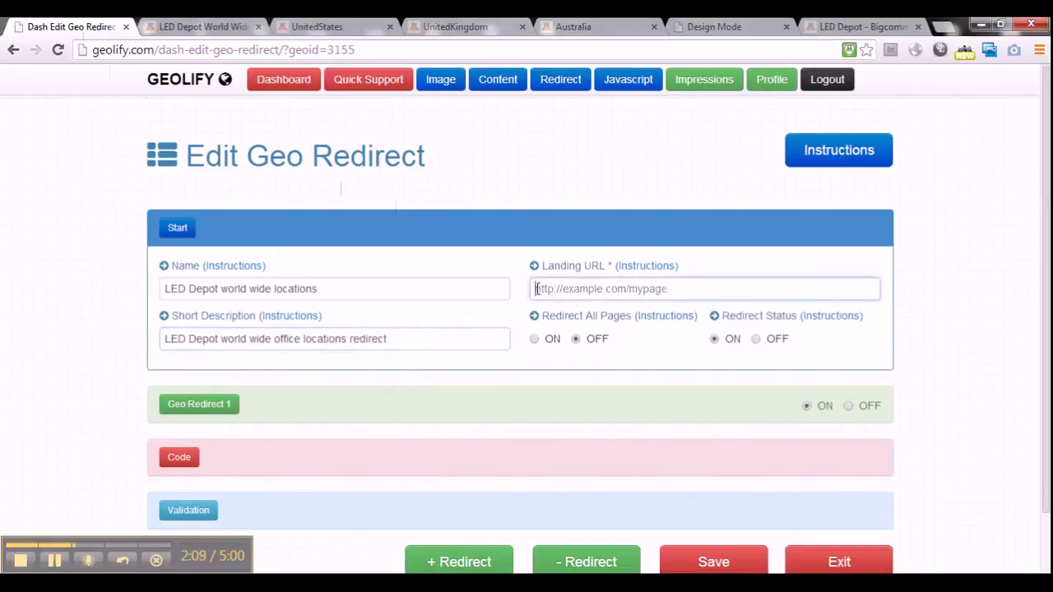
key("ctrl+v")
left_click(703, 183)
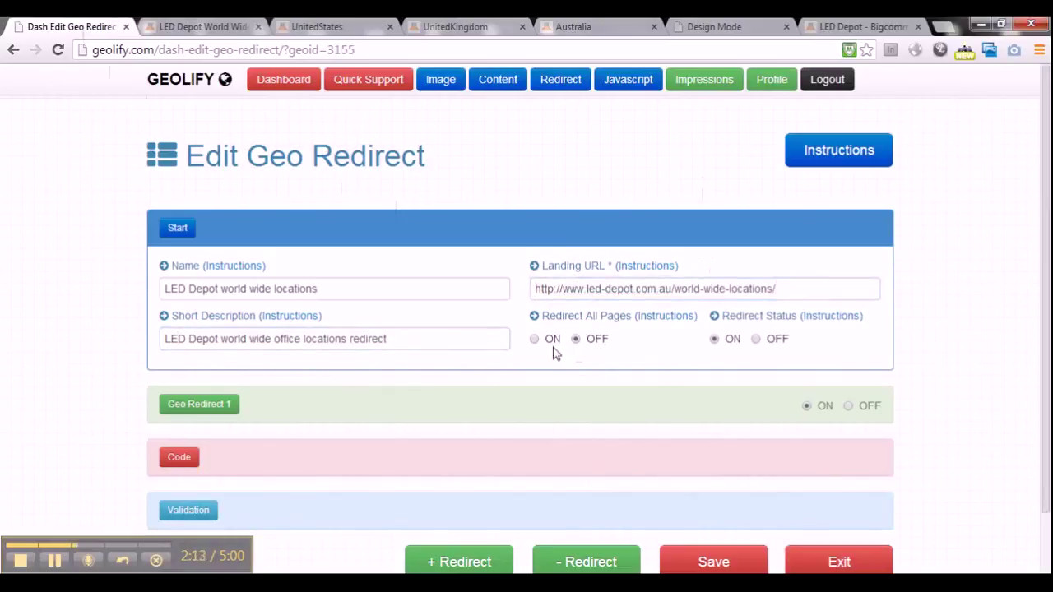
left_click_drag(536, 289, 777, 290)
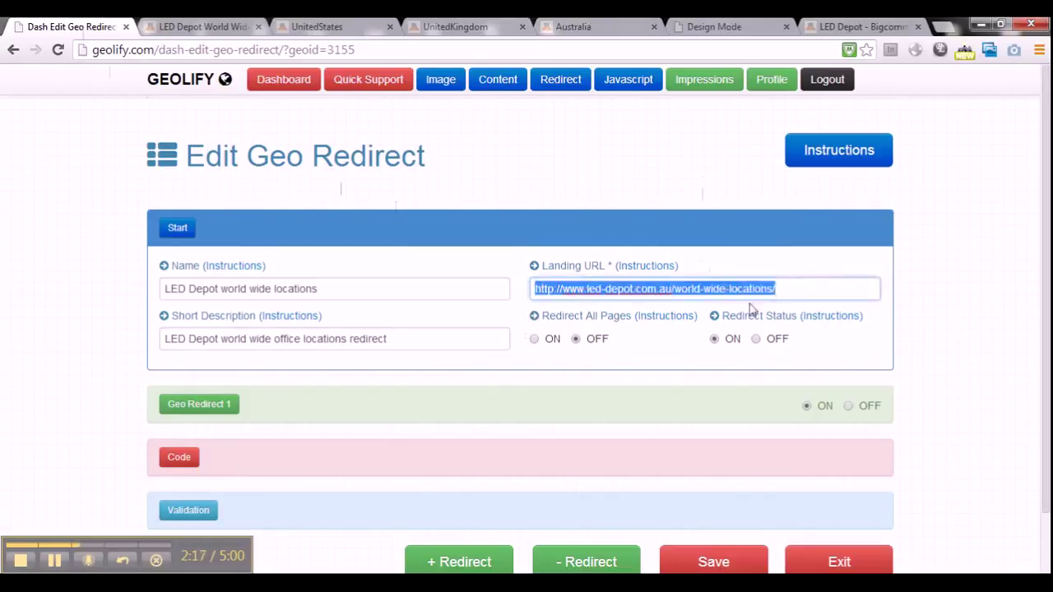
left_click(617, 354)
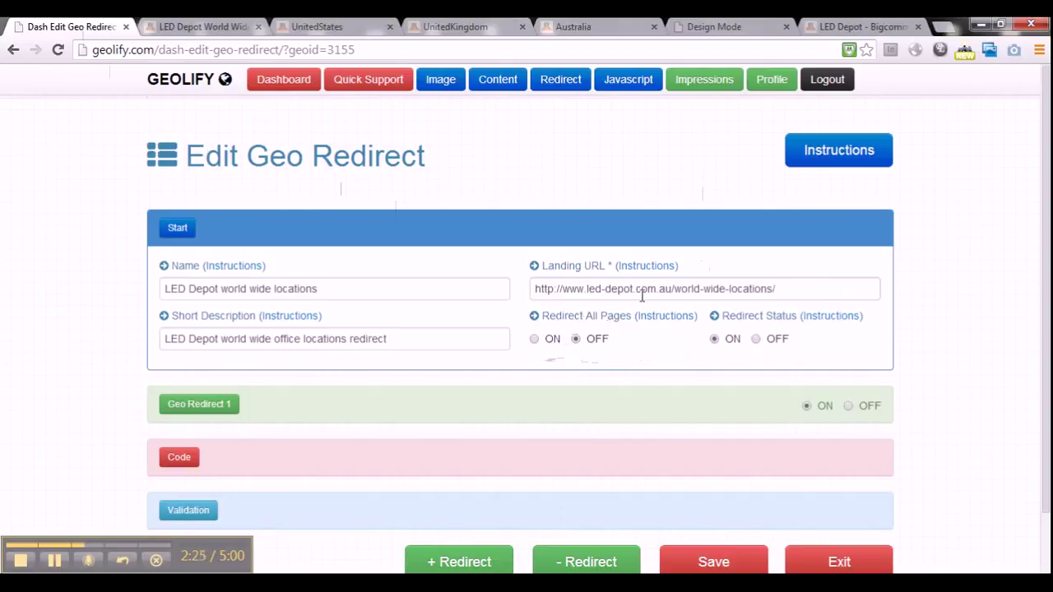
left_click_drag(669, 292, 535, 292)
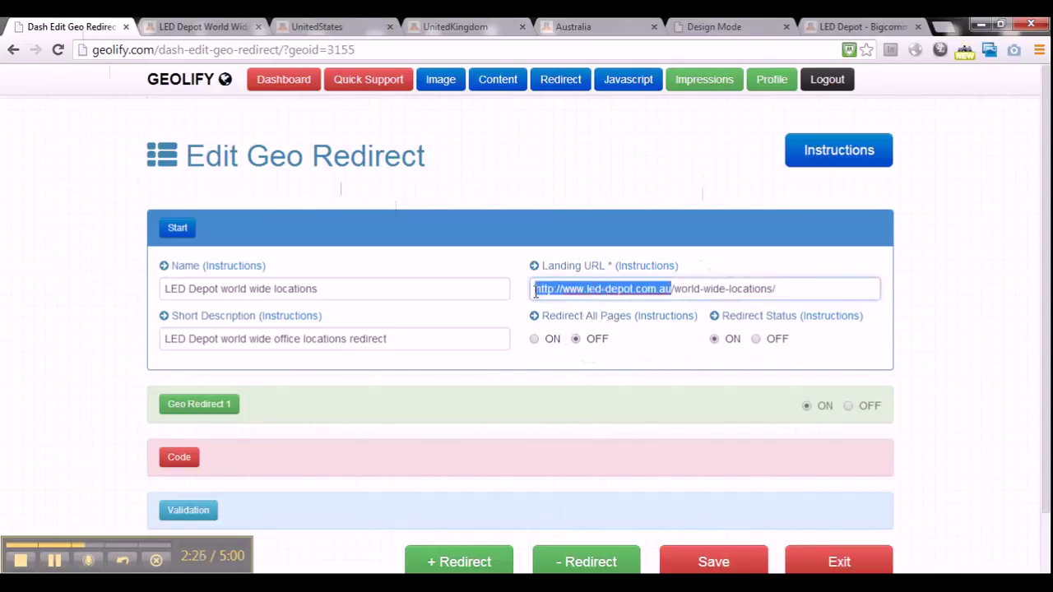
left_click(774, 292)
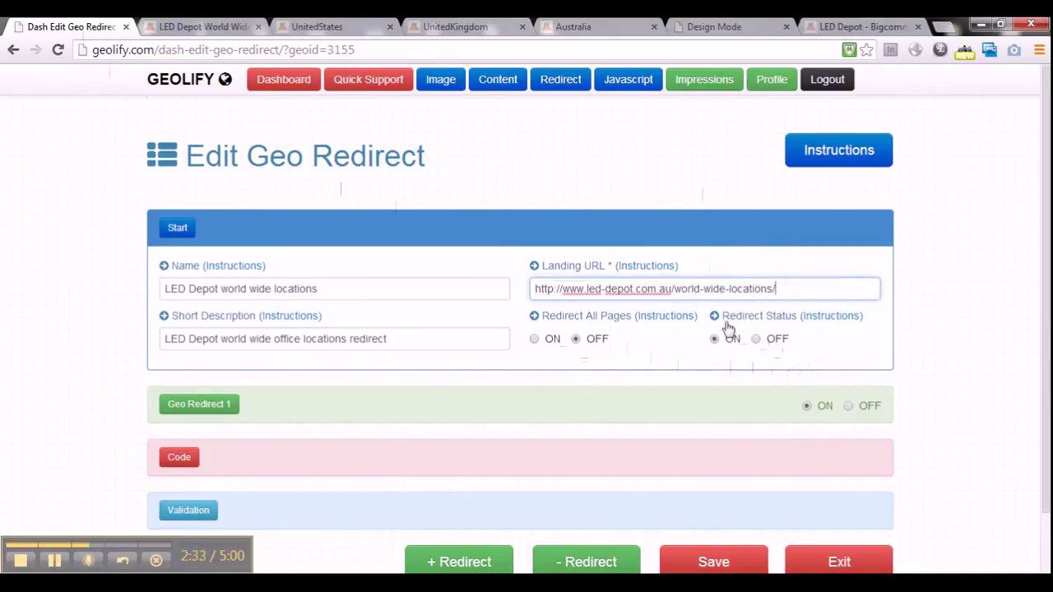
left_click(949, 323)
Add the country United States, with the Equal To condition, to the locations of Geo Redirect 1
scroll(1024, 298, "down", 1)
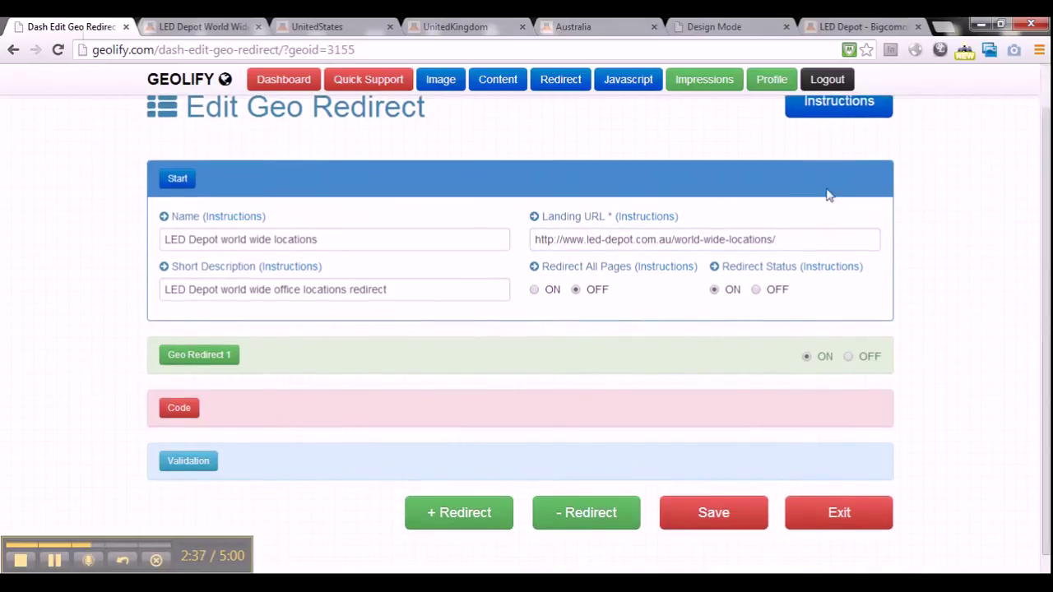
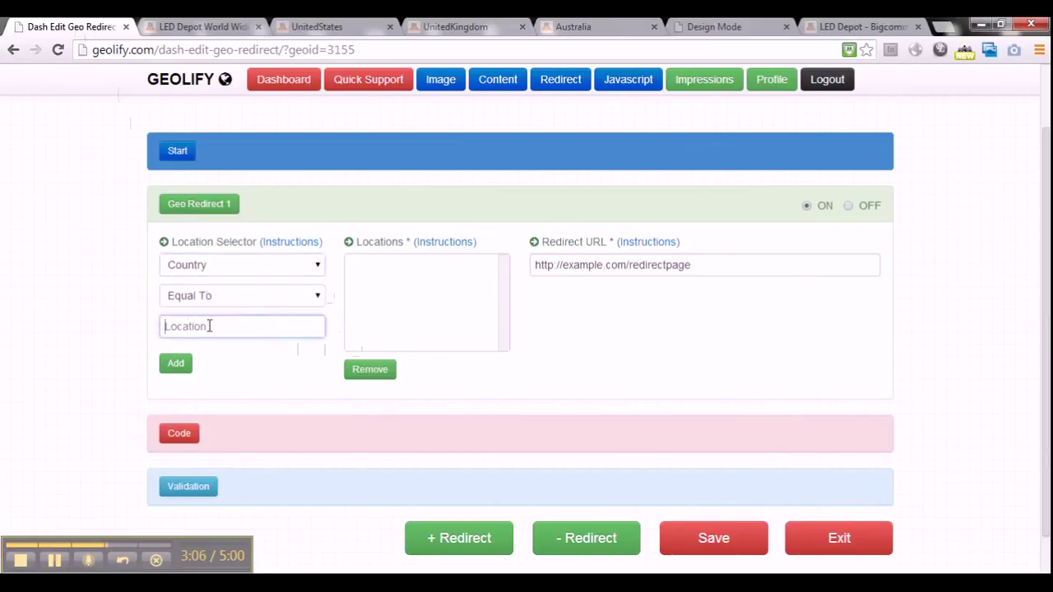
type("United")
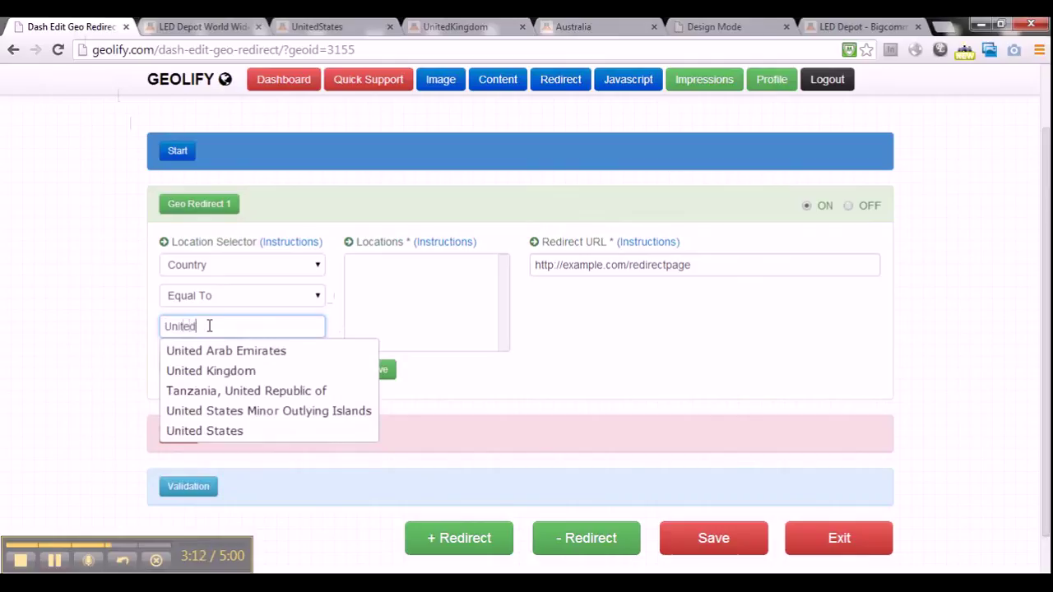
left_click(227, 438)
left_click(181, 374)
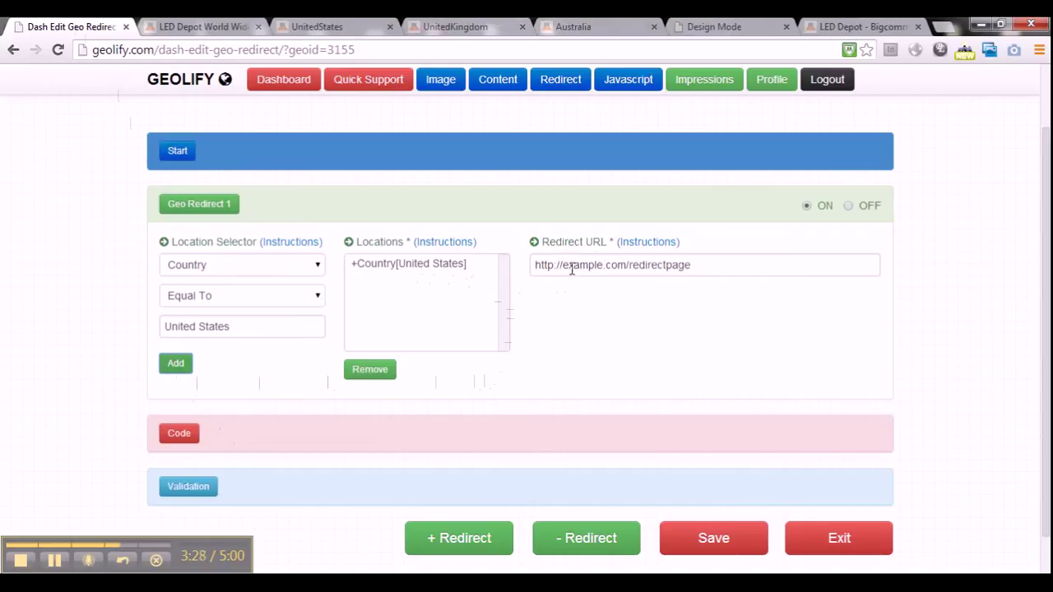
Copy the address of the LED Depot United States office page and set it as Geo Redirect 1's redirect URL
left_click(337, 32)
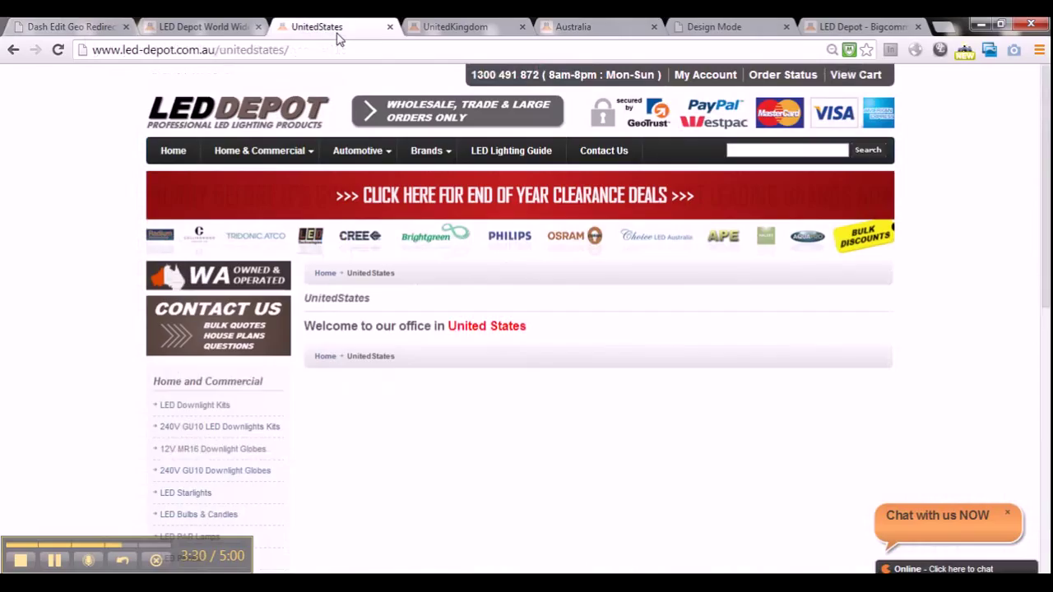
left_click(299, 49)
key("ctrl+c")
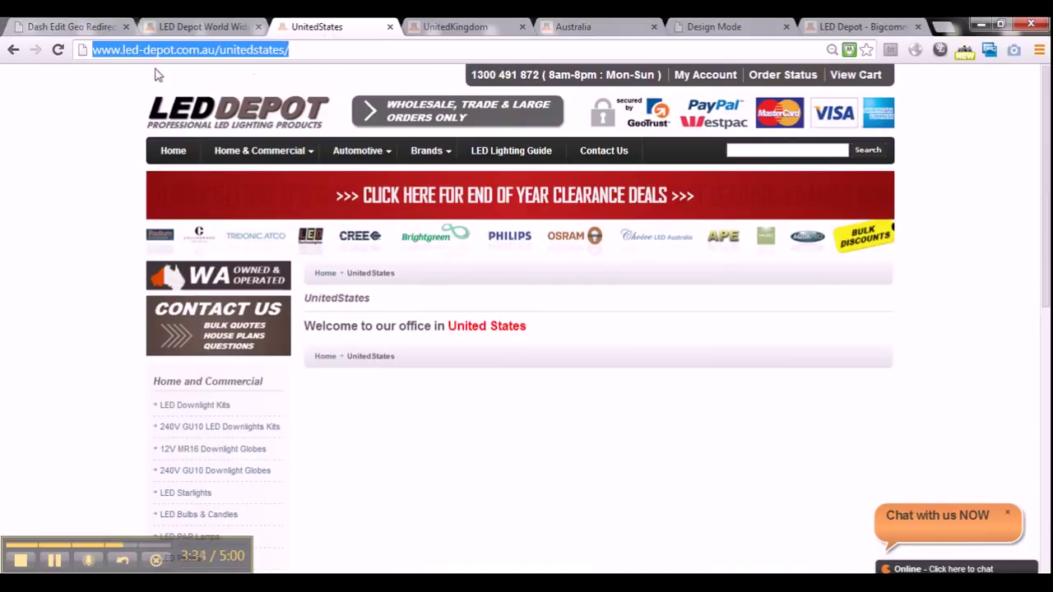
left_click(88, 30)
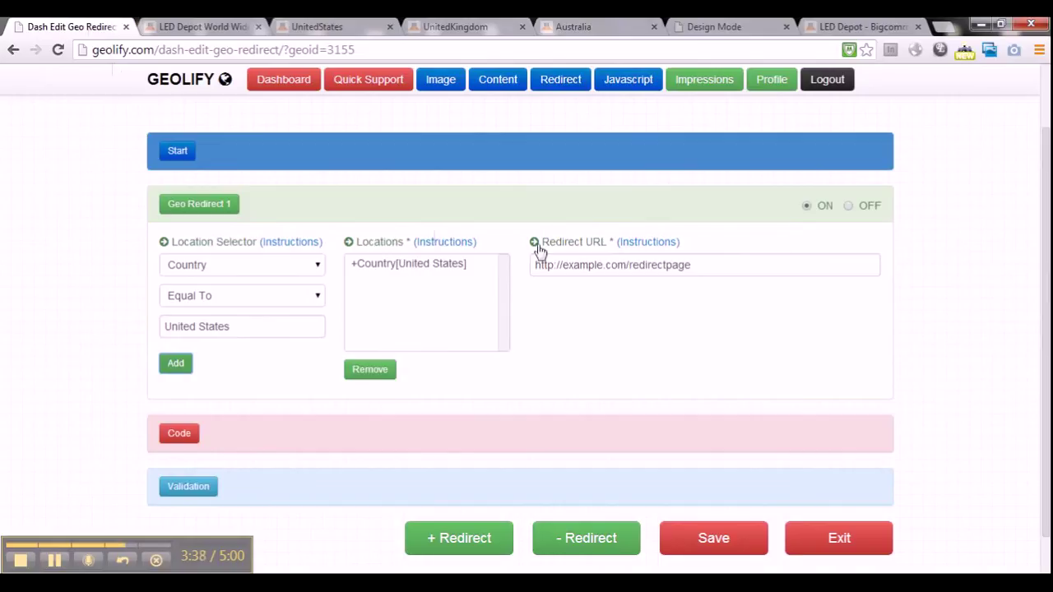
left_click(568, 259)
key("ctrl+v")
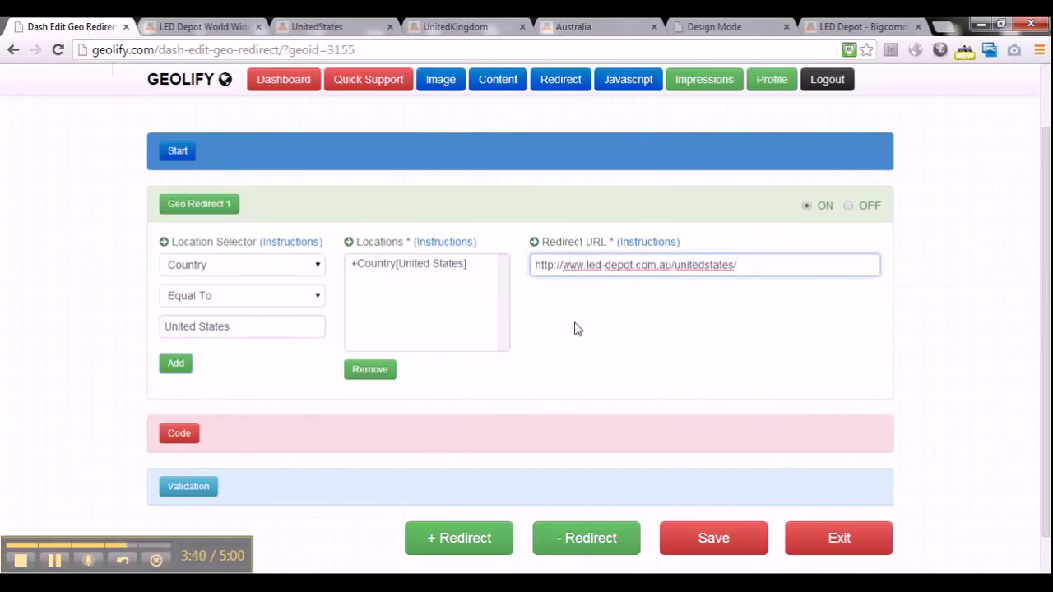
left_click(640, 341)
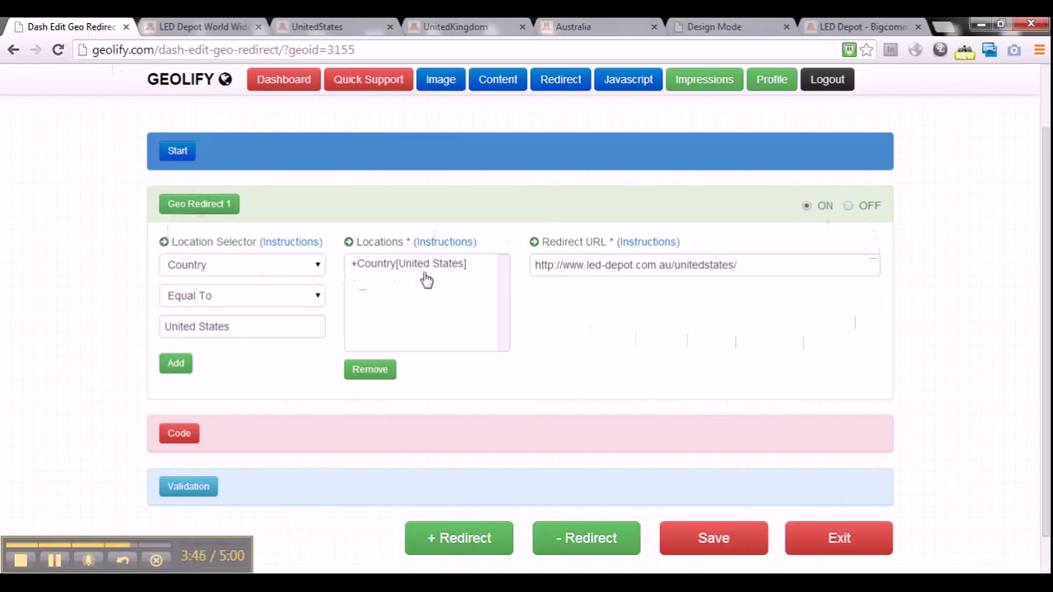
Review the landing URL alongside Geo Redirect 1's settings, and look at the United Kingdom and Australia office pages
left_click(178, 155)
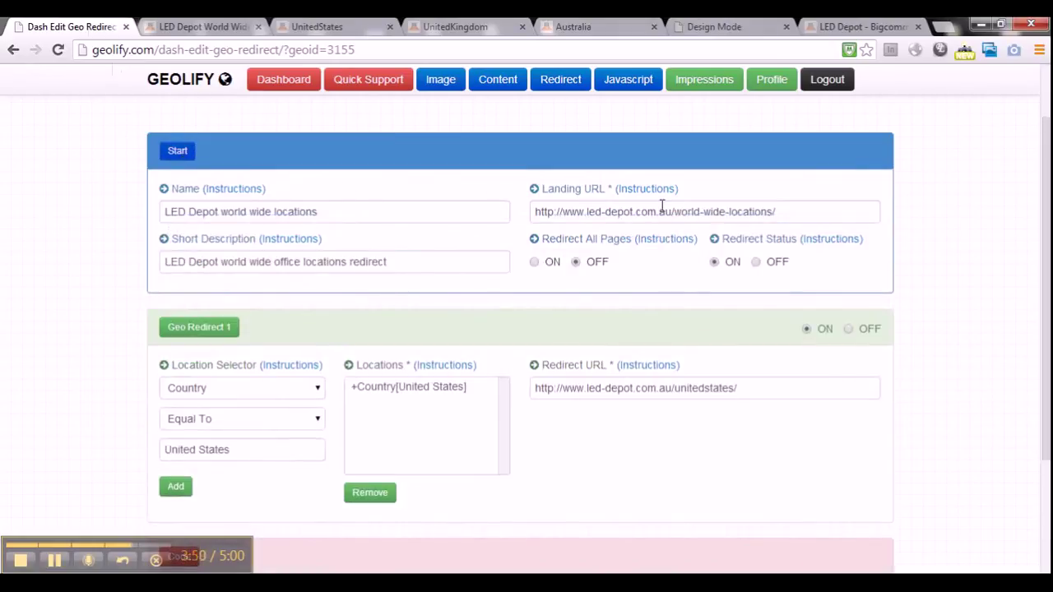
scroll(671, 218, "down", 1)
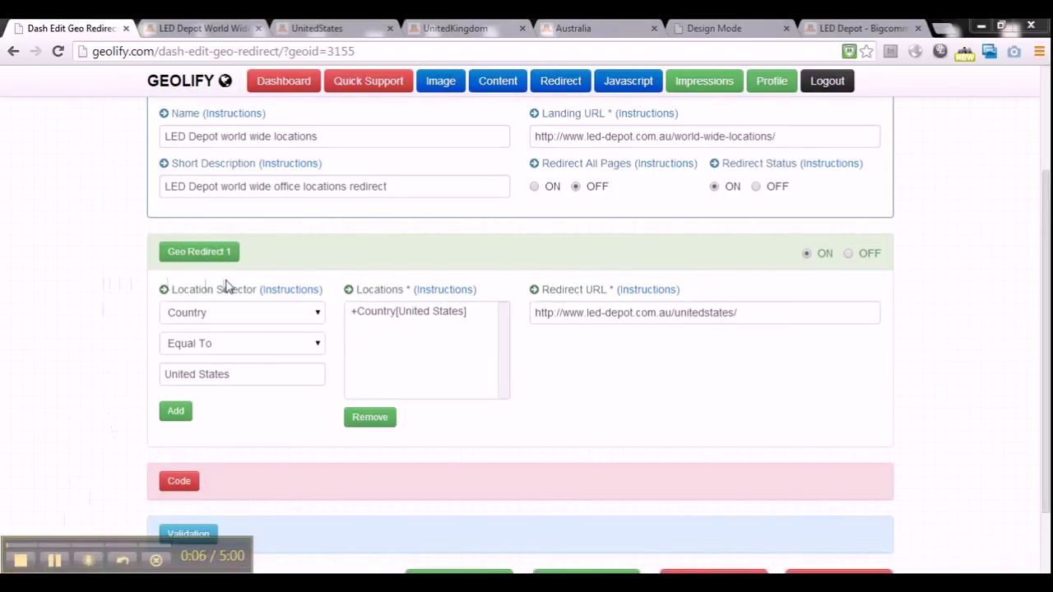
left_click(467, 35)
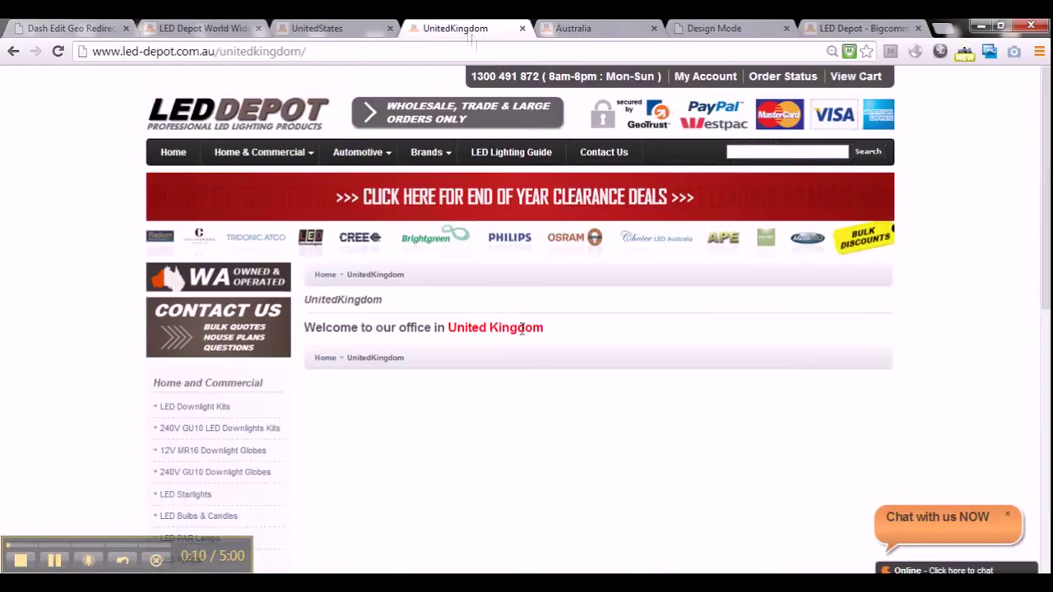
left_click(615, 33)
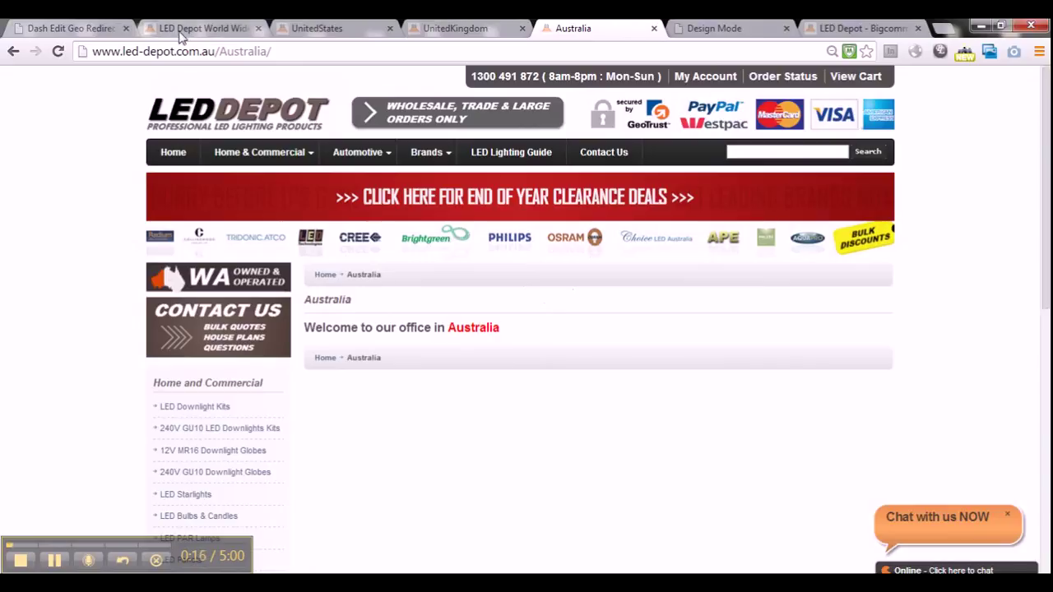
left_click(76, 31)
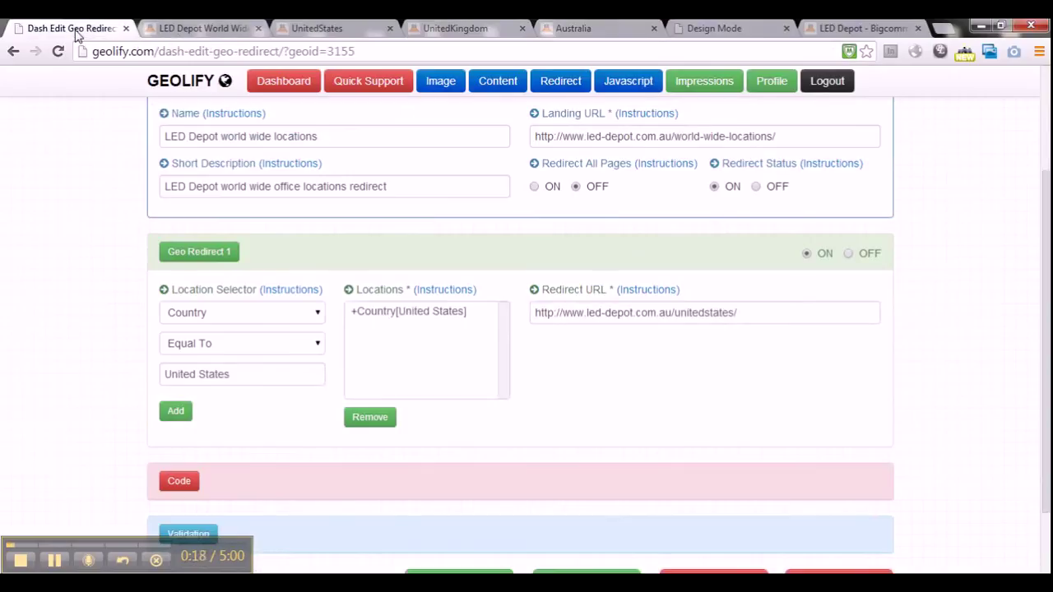
Add two more redirect sections, Geo Redirect 2 and Geo Redirect 3, below the United States one
left_click_drag(1047, 291, 1046, 362)
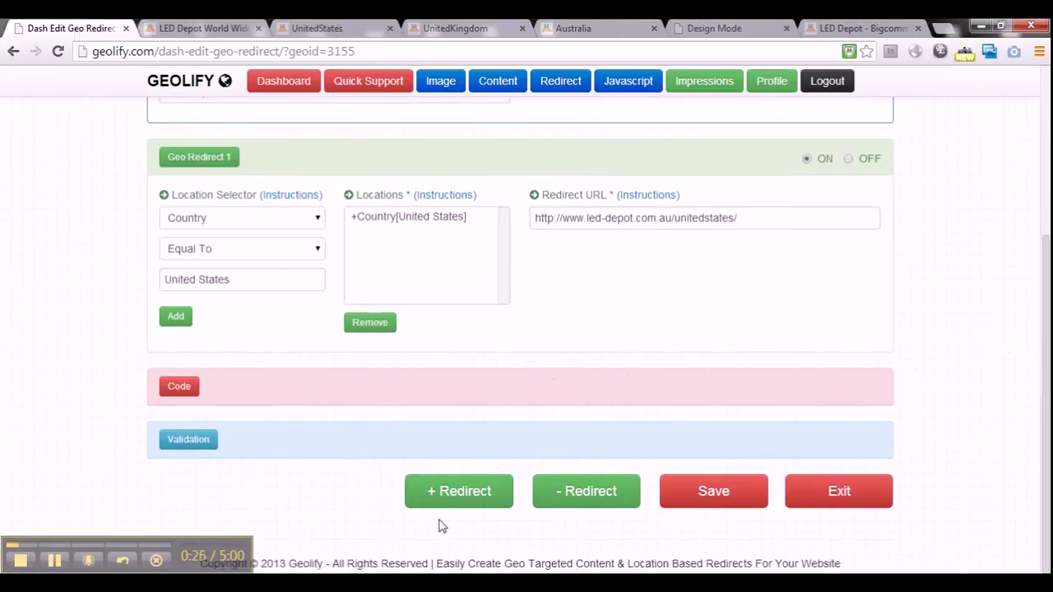
left_click(443, 501)
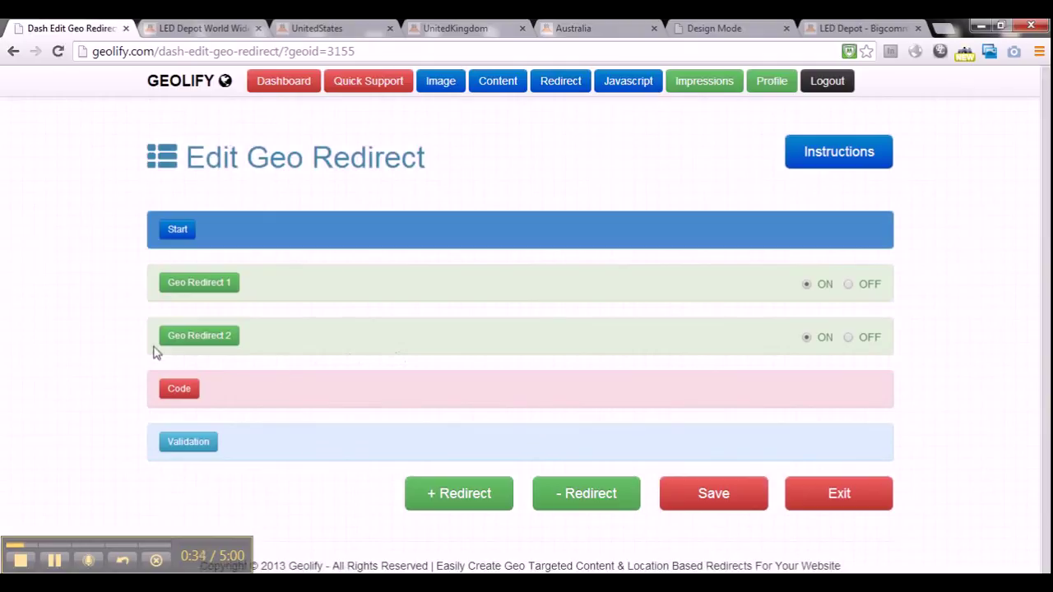
left_click(197, 344)
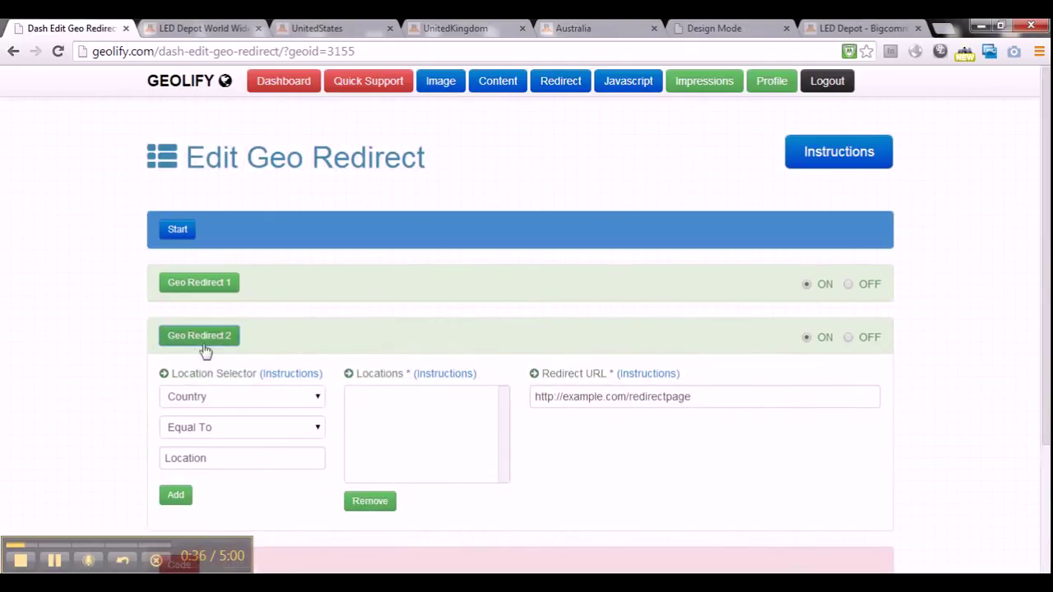
left_click(178, 346)
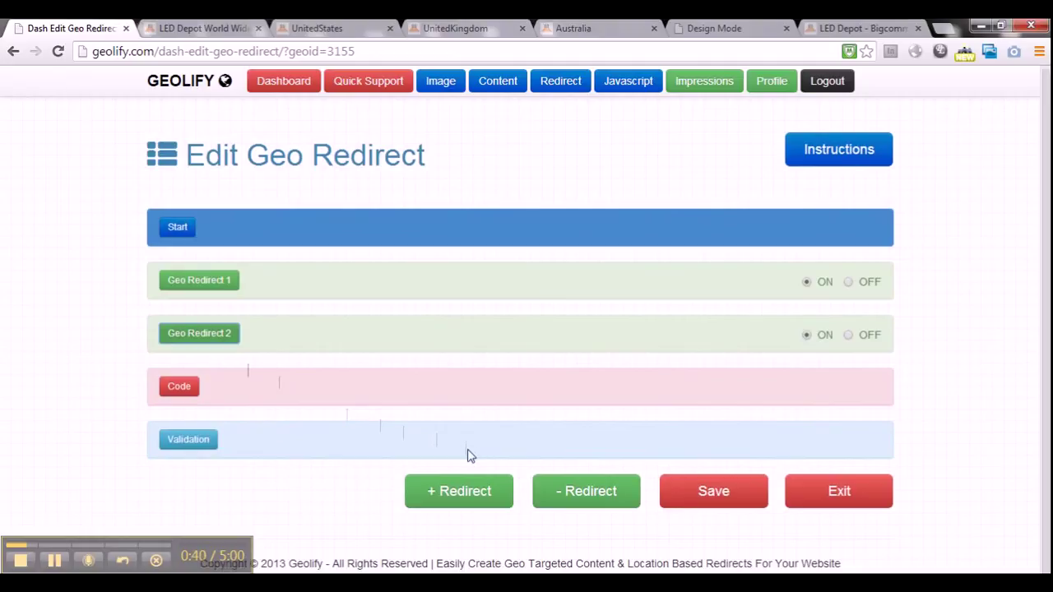
left_click(460, 492)
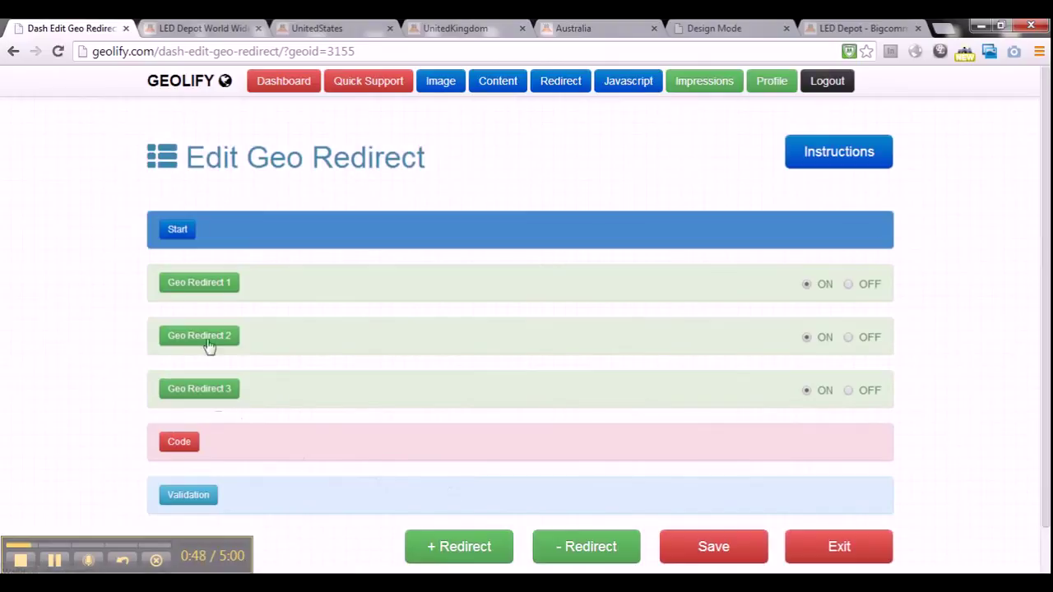
left_click(211, 288)
left_click(212, 288)
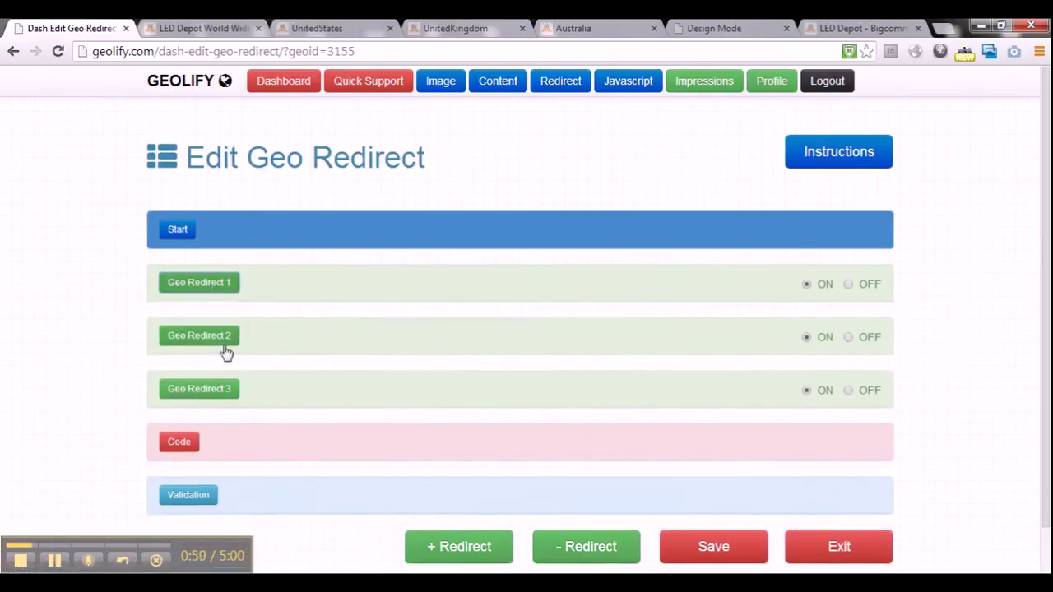
left_click(222, 336)
left_click(222, 339)
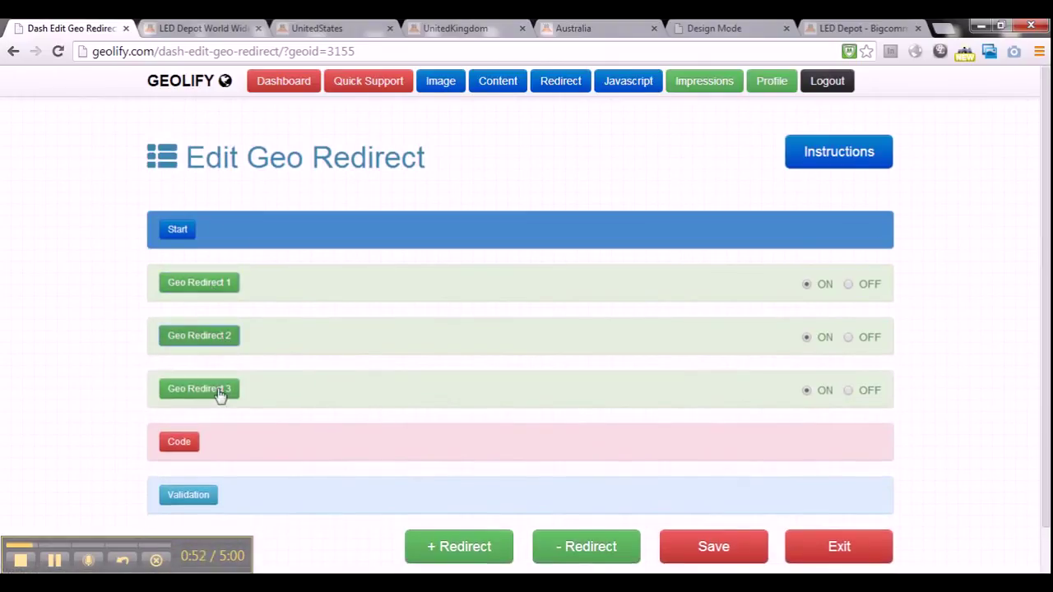
left_click(219, 393)
left_click(219, 395)
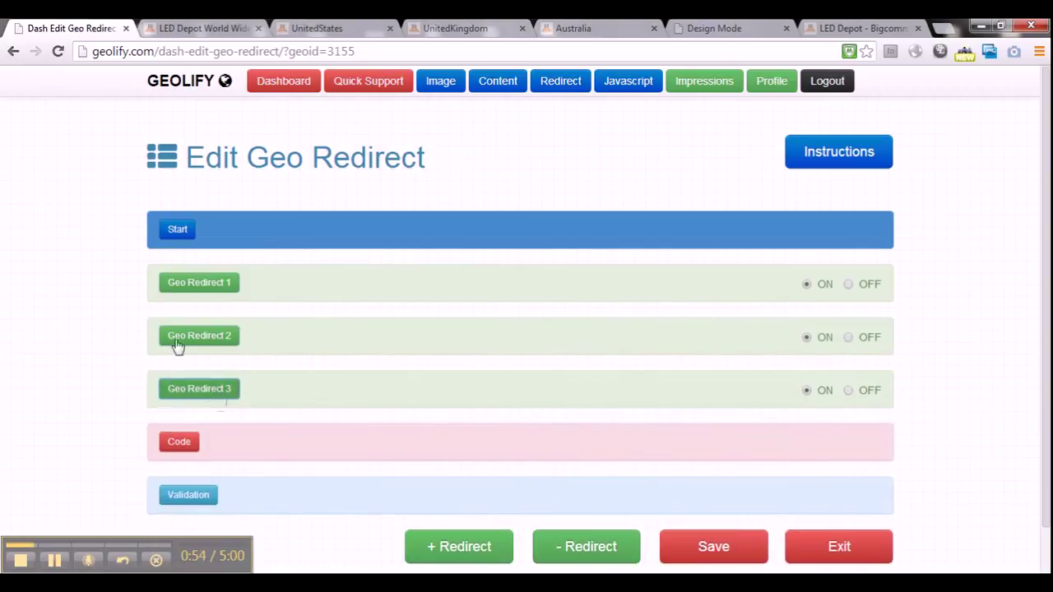
Save the geo redirect with its three redirect sections
scroll(395, 364, "down", 1)
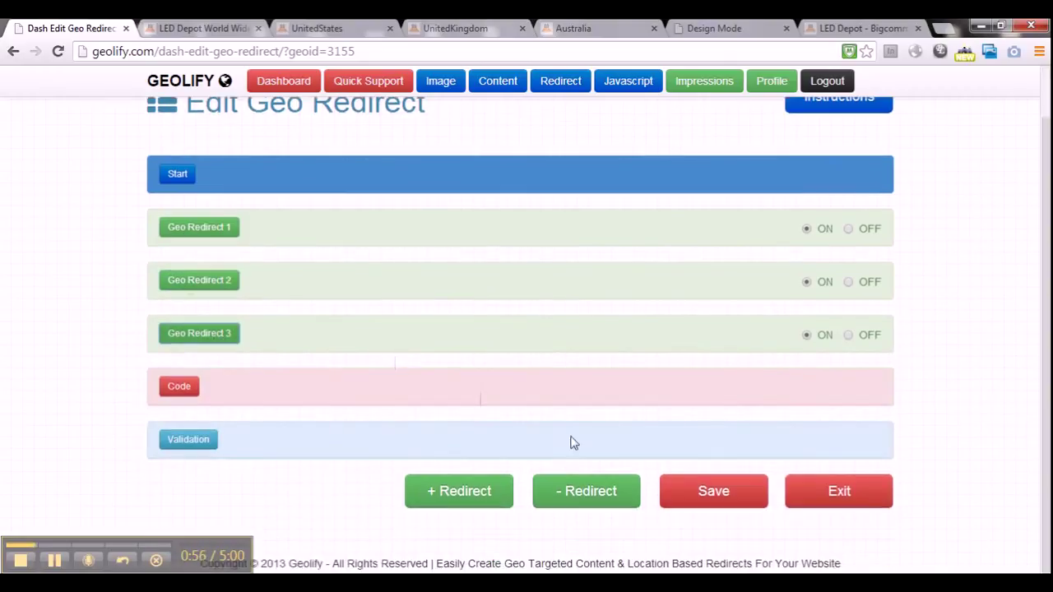
left_click(692, 494)
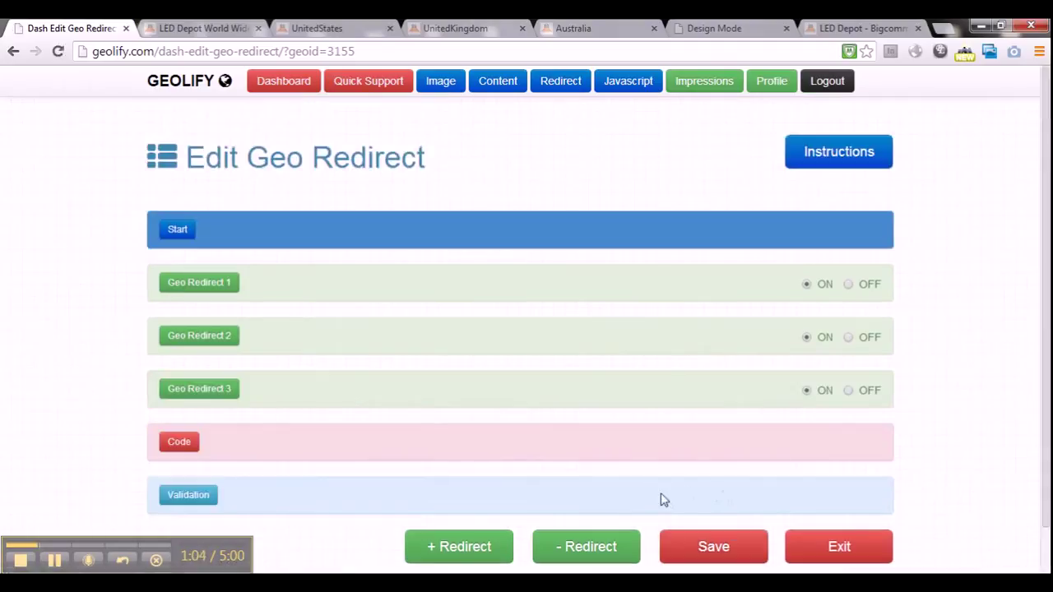
Add the country United Kingdom, with the Equal To condition, to the locations of Geo Redirect 2
scroll(650, 473, "down", 2)
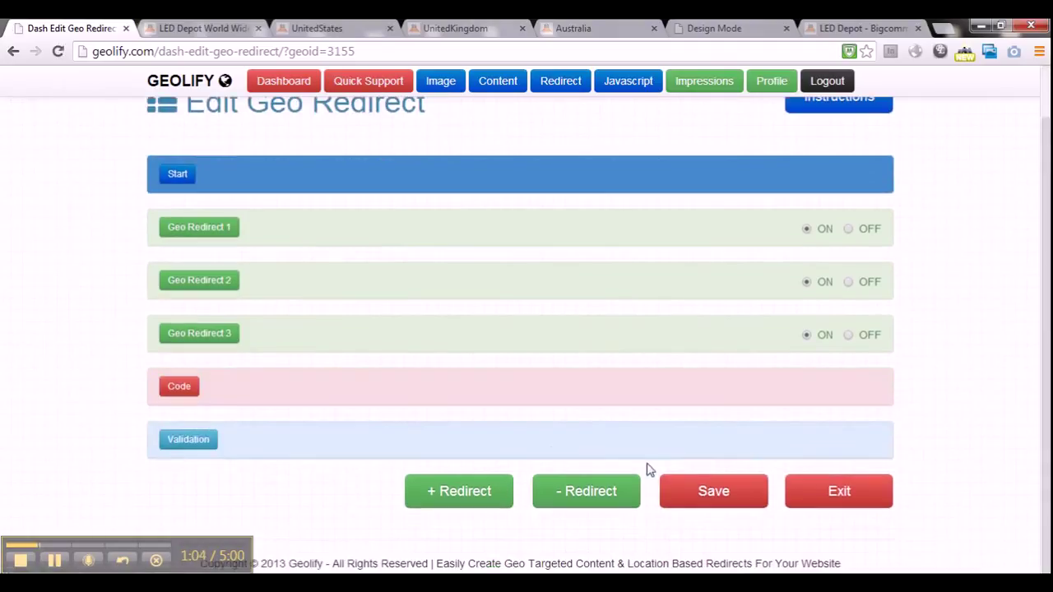
left_click(223, 289)
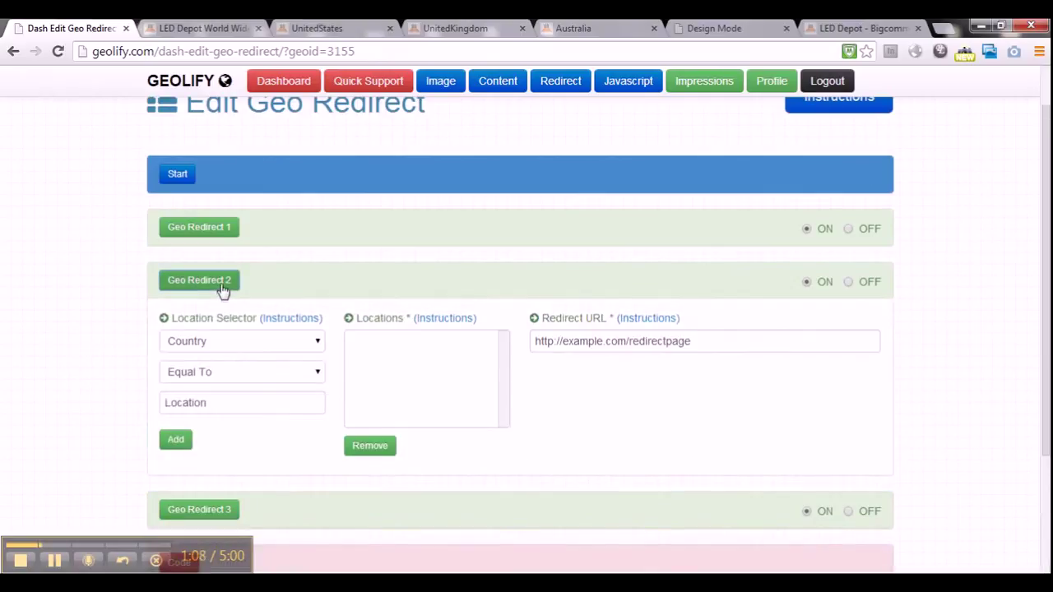
left_click(241, 404)
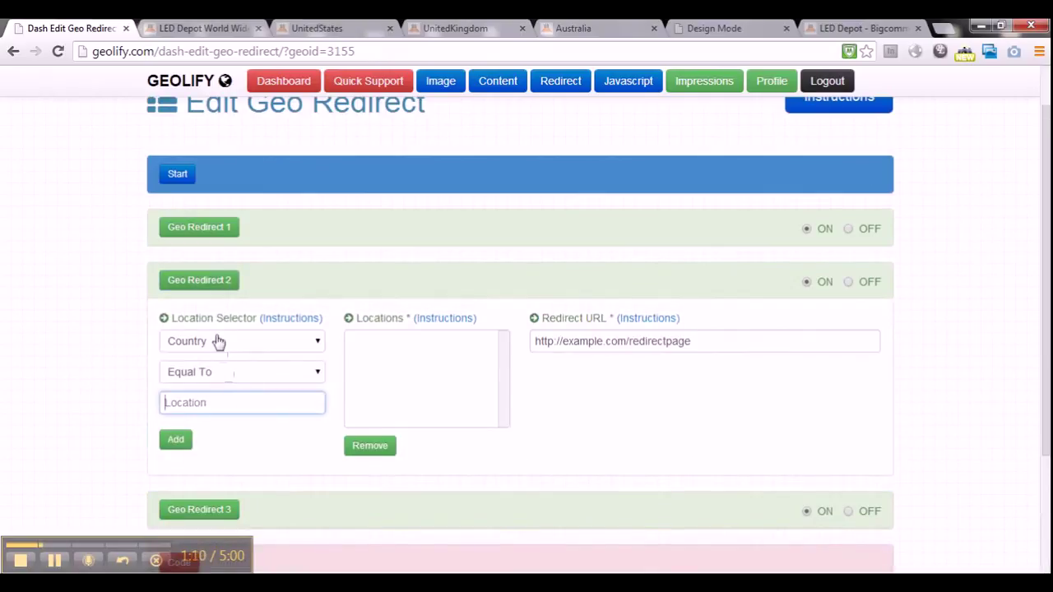
left_click(217, 341)
left_click(223, 343)
left_click(233, 375)
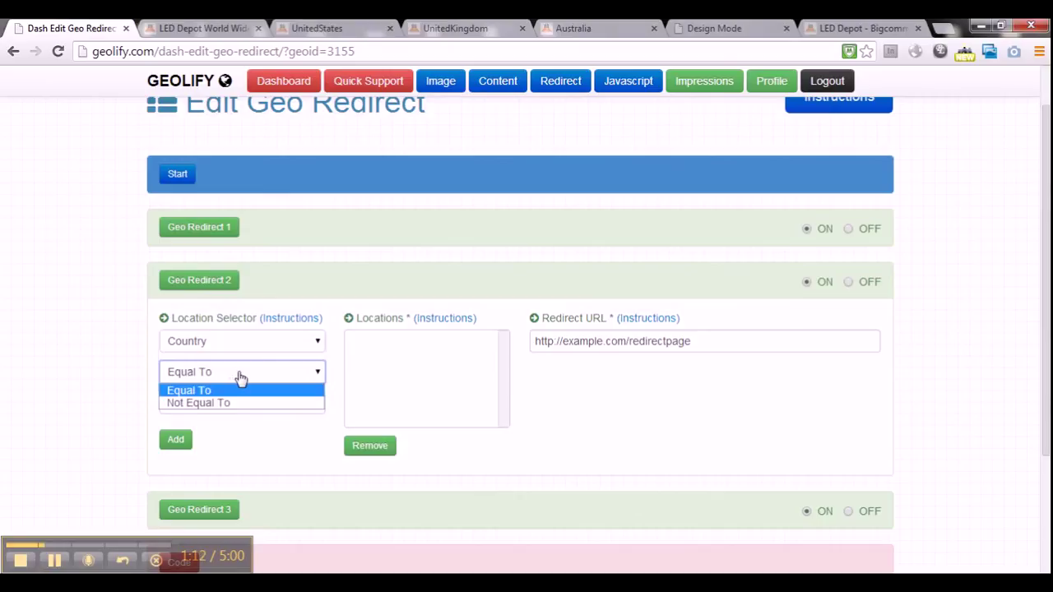
left_click(241, 391)
left_click(247, 398)
type("United Kin")
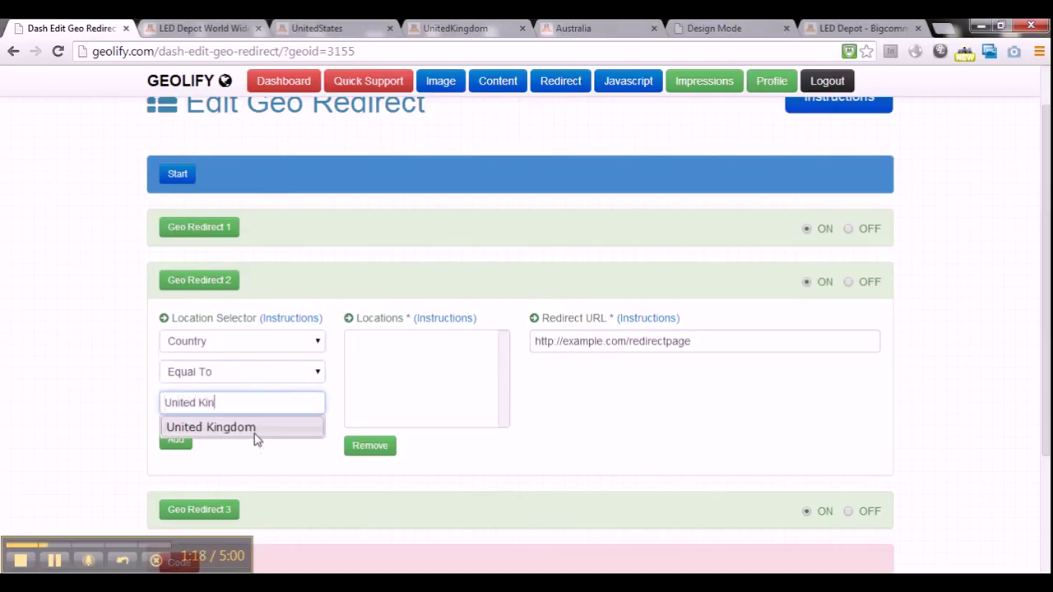
left_click(254, 429)
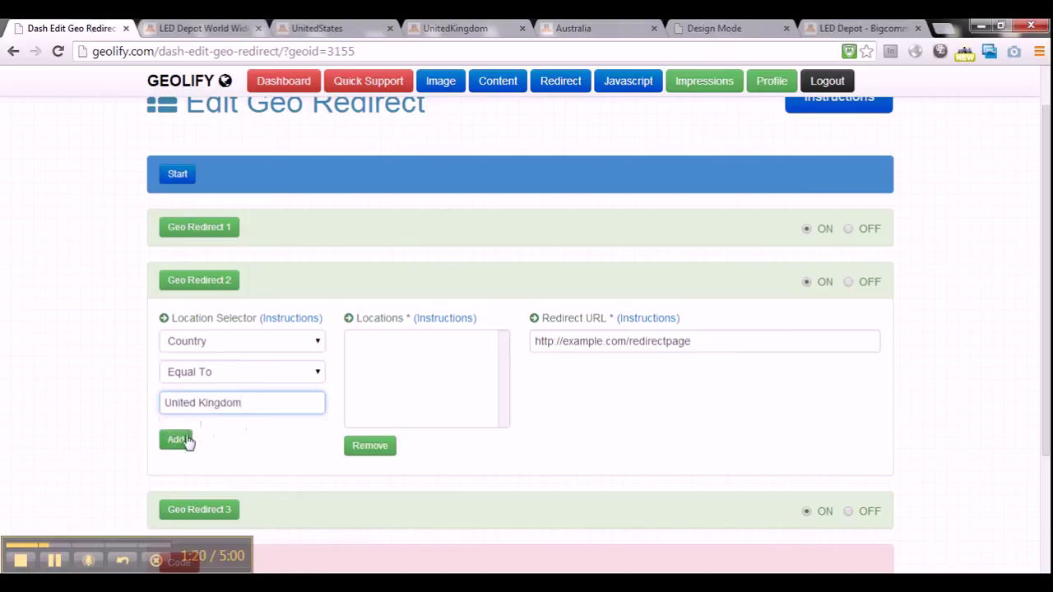
left_click(186, 441)
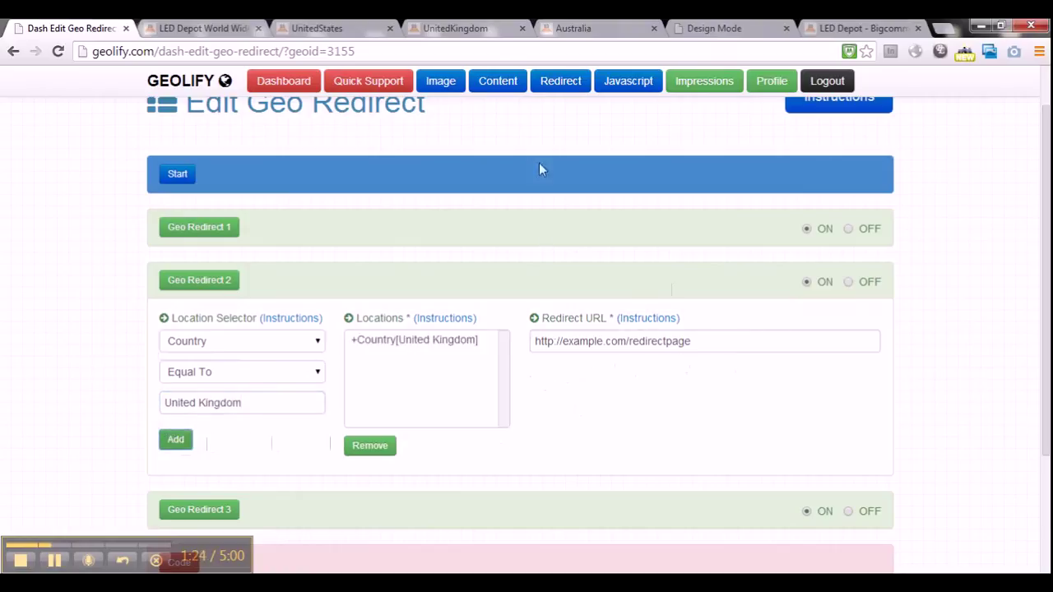
Copy the address of the LED Depot United Kingdom office page and set it as Geo Redirect 2's redirect URL
left_click(493, 33)
left_click(354, 49)
key("ctrl+c")
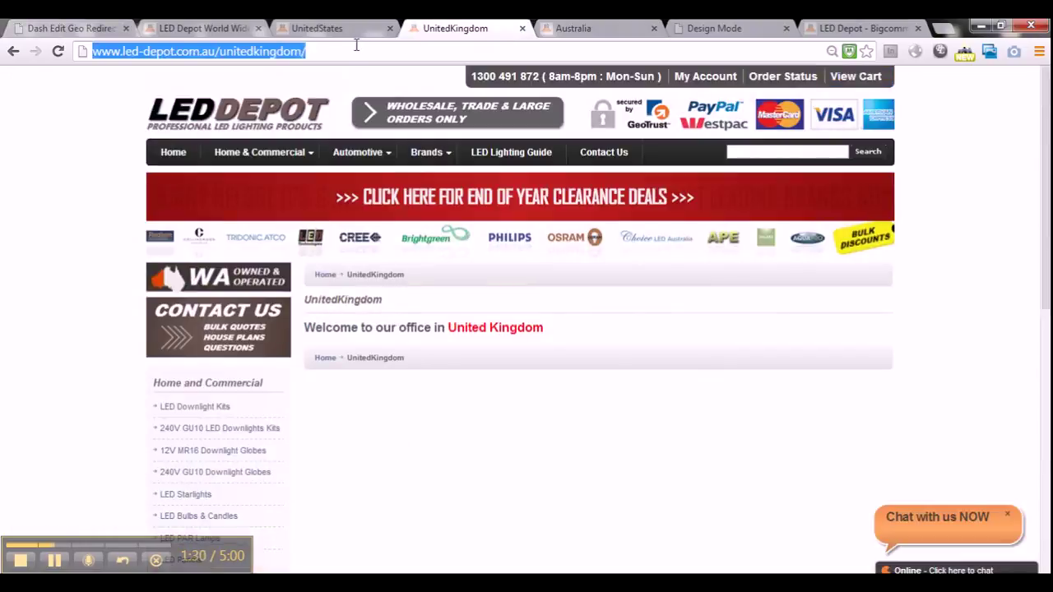
left_click(76, 29)
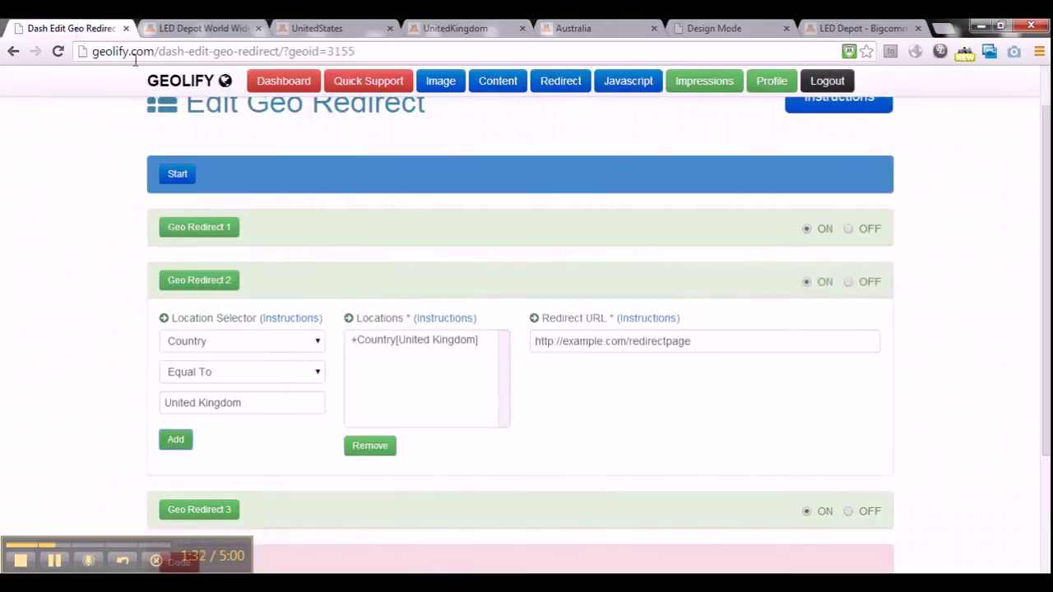
left_click(698, 342)
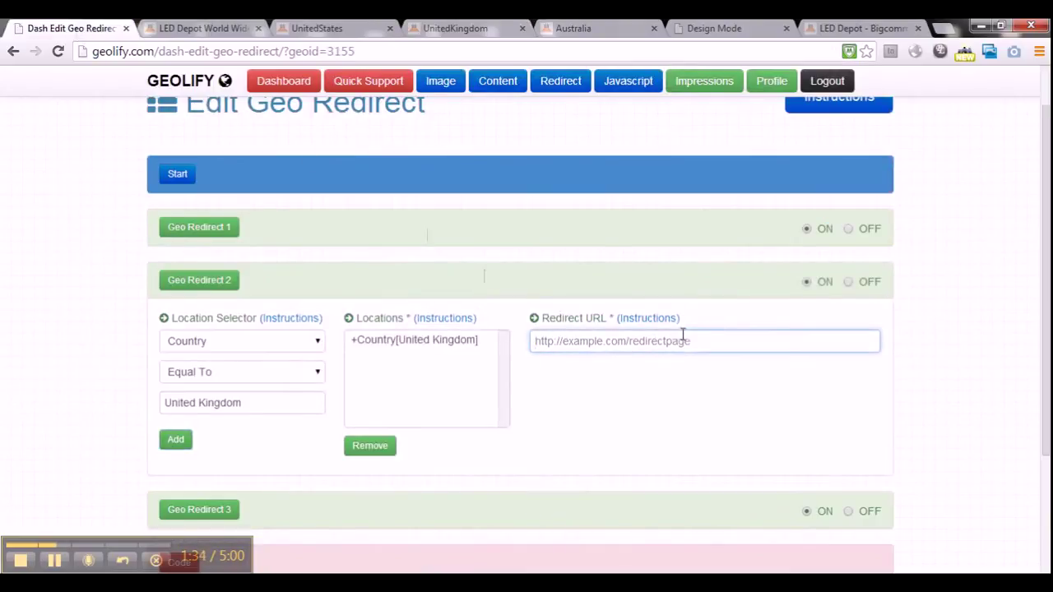
key("ctrl+v")
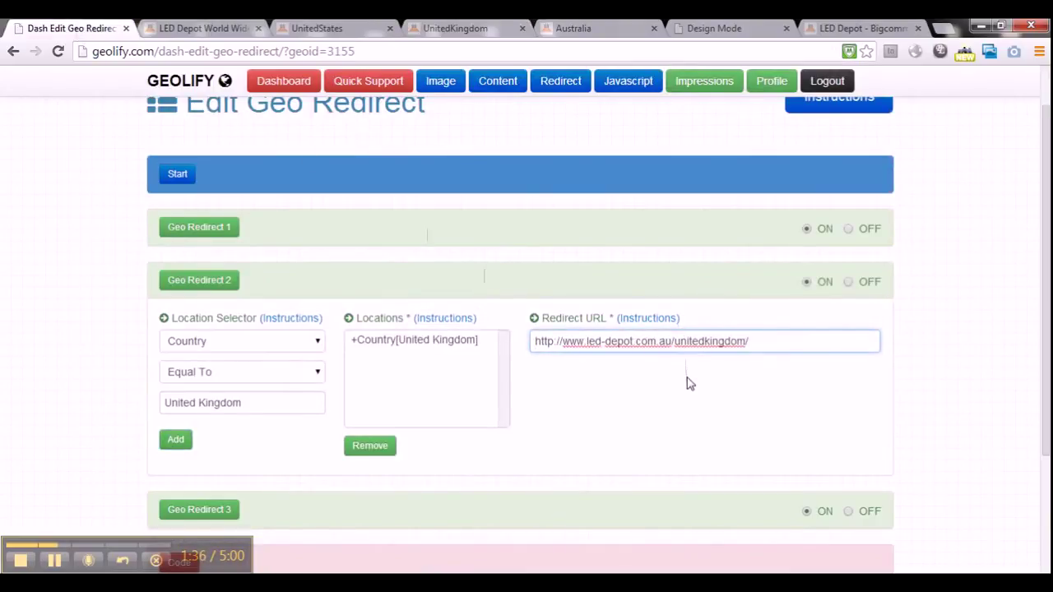
Add the country Australia, with the Equal To condition, to the locations of Geo Redirect 3
scroll(689, 380, "down", 2)
left_click(229, 360)
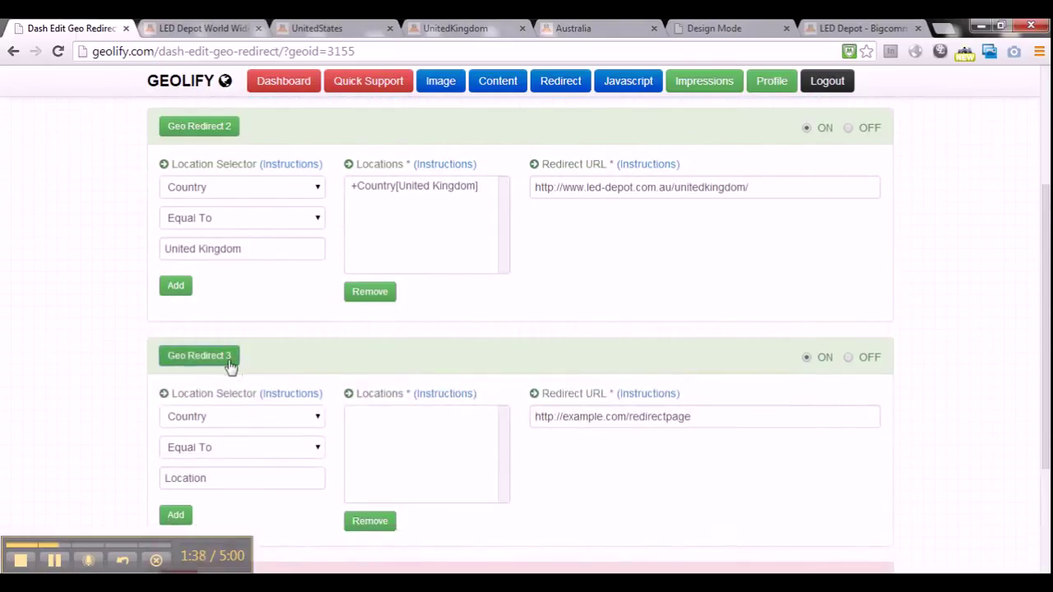
scroll(237, 367, "down", 1)
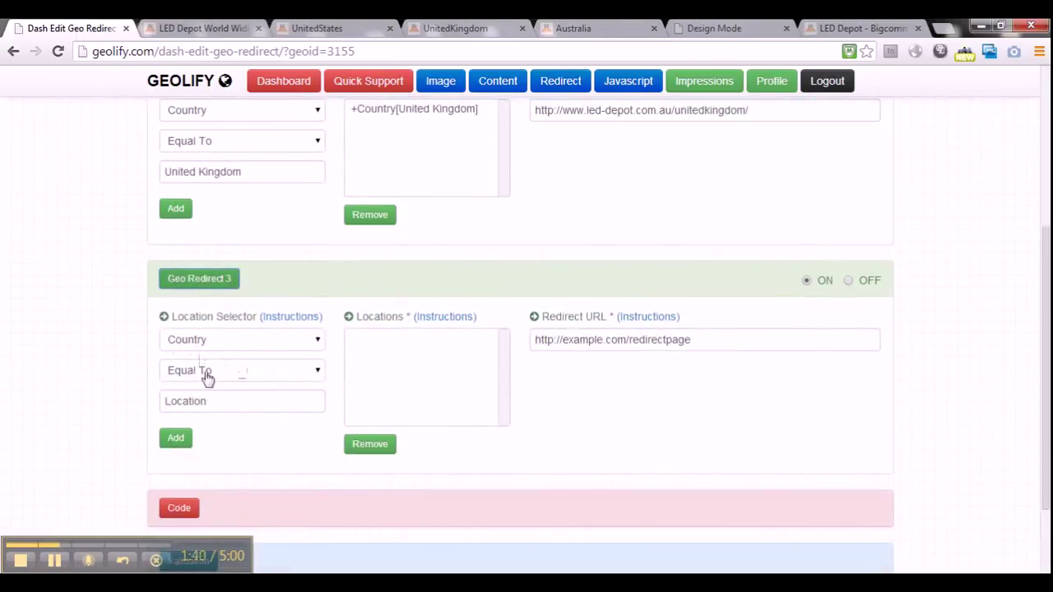
left_click(231, 398)
type("A")
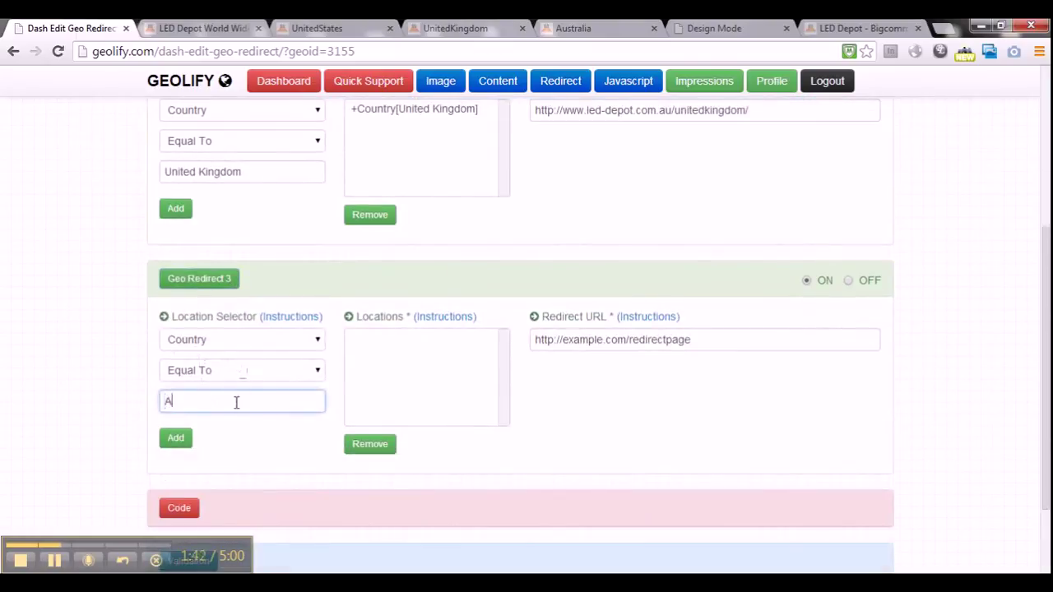
type("ustri")
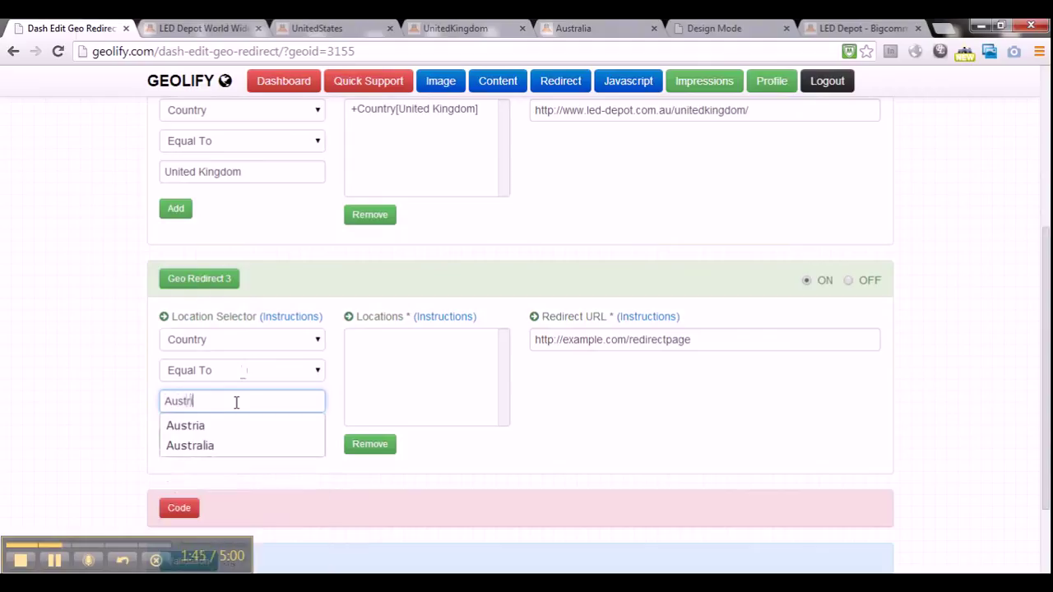
key("Escape")
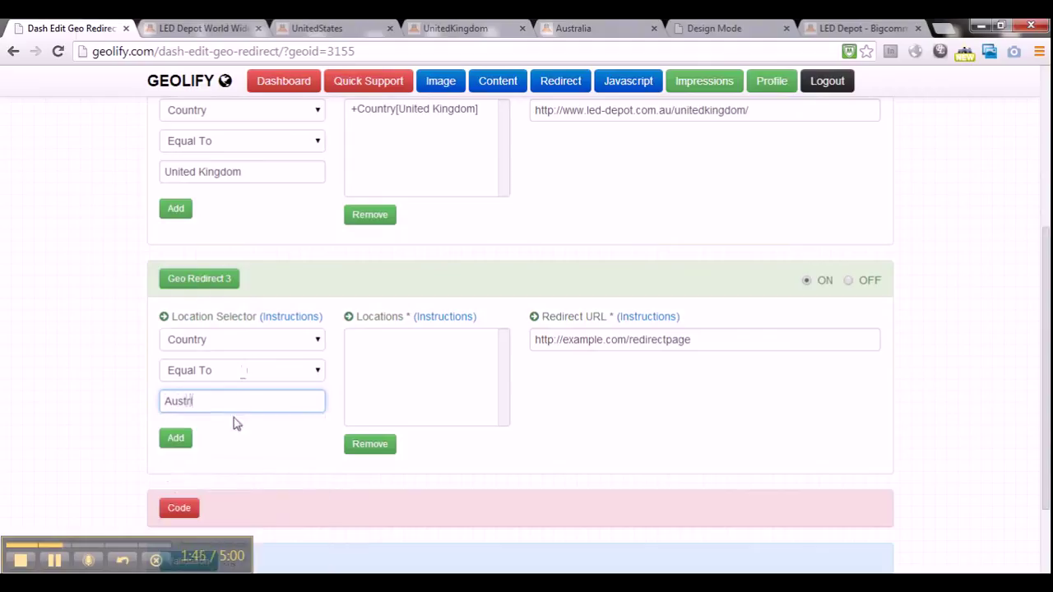
key("Down")
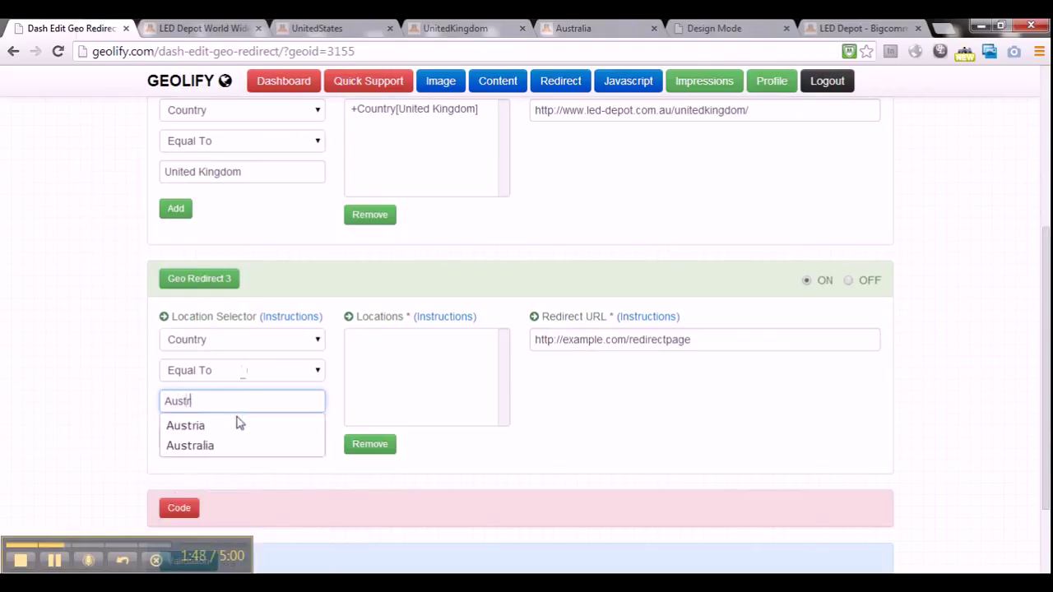
left_click(234, 445)
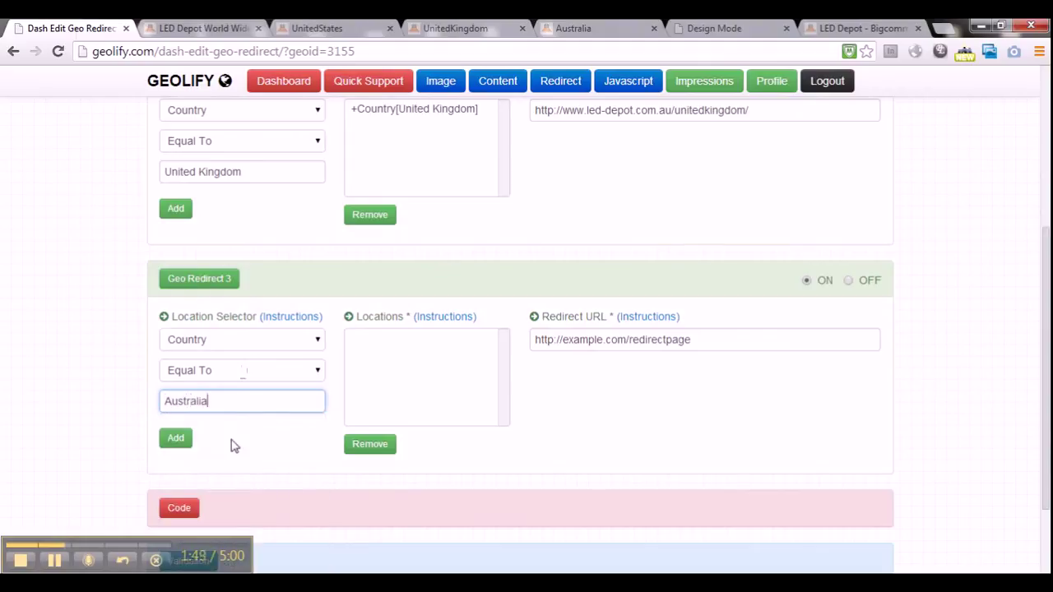
left_click(172, 438)
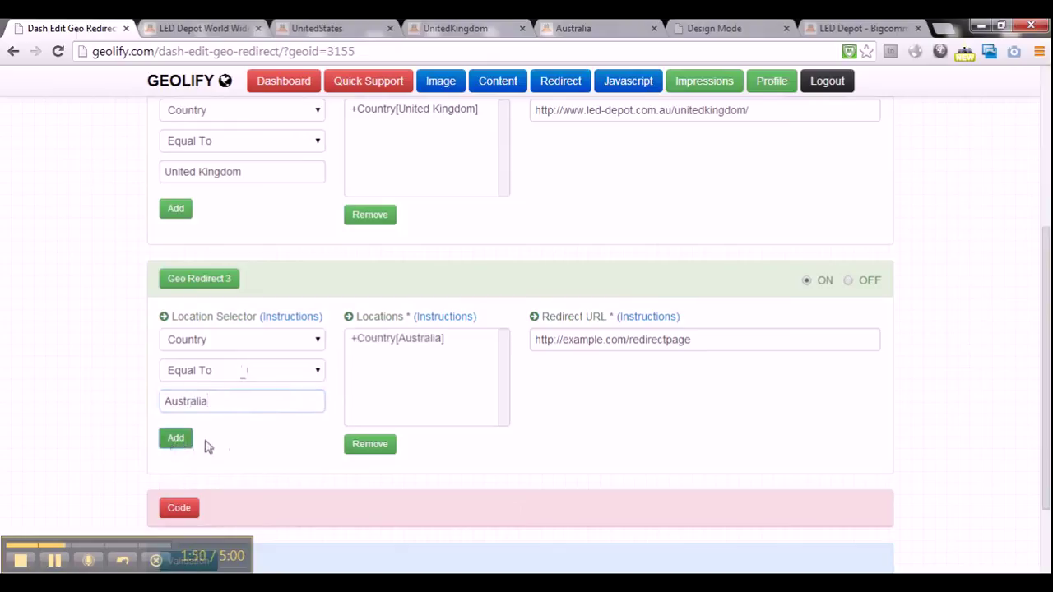
Copy the address of the LED Depot Australia office page and set it as Geo Redirect 3's redirect URL
left_click(584, 26)
left_click(333, 50)
key("ctrl+c")
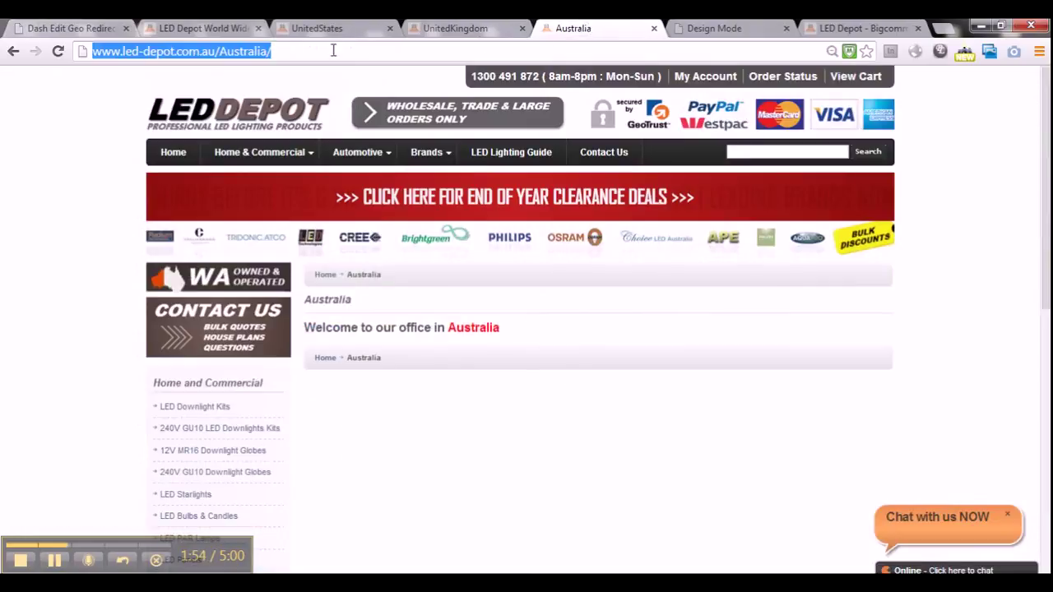
left_click(72, 31)
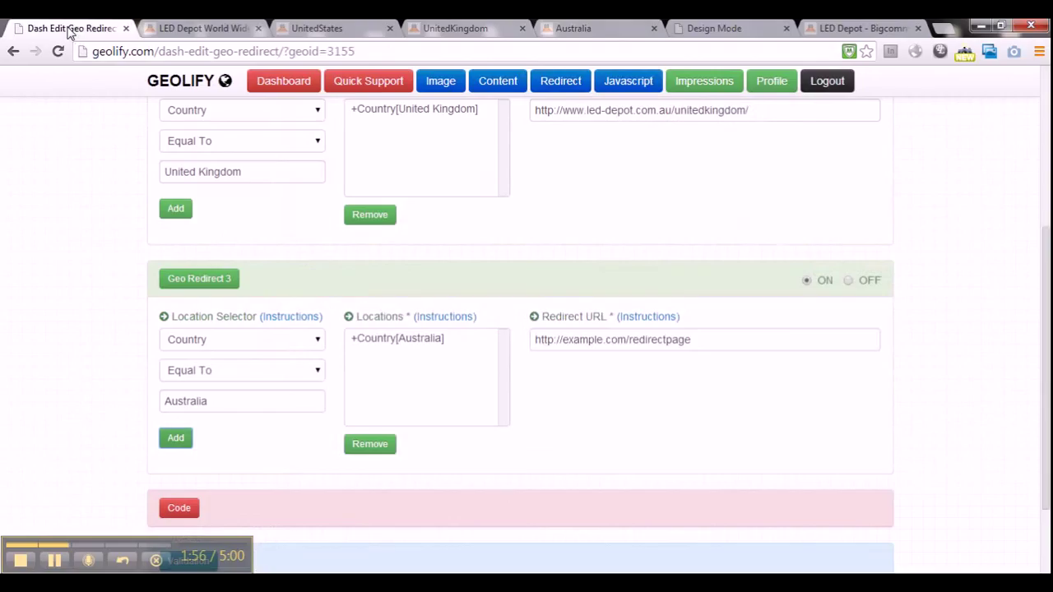
left_click(714, 342)
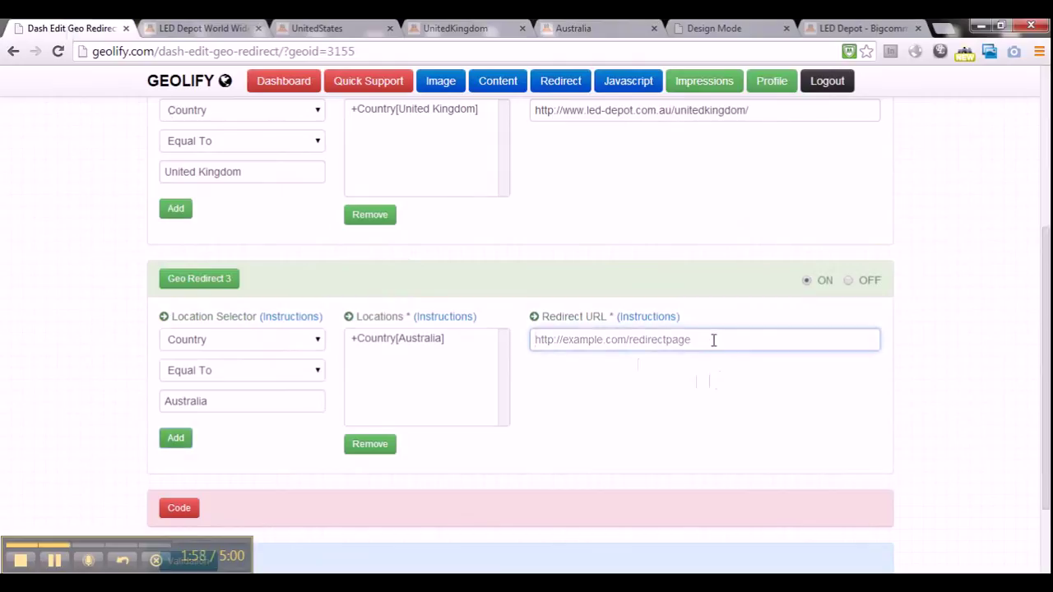
key("ctrl+v")
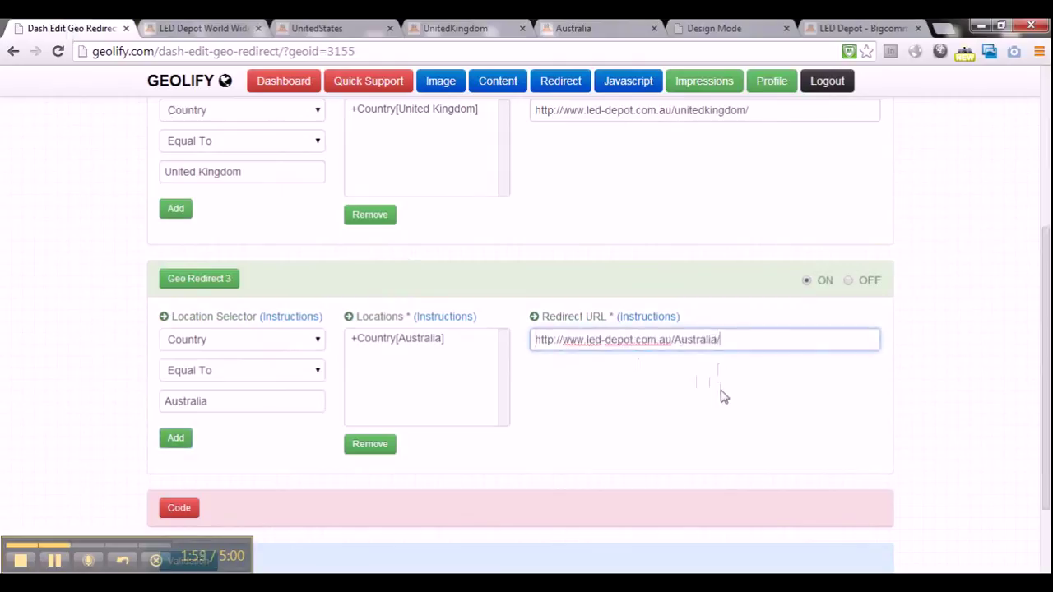
left_click(721, 397)
Review the location and redirect URL of Geo Redirect 1, 2 and 3, leaving every section collapsed
scroll(435, 353, "up", 2)
left_click(178, 207)
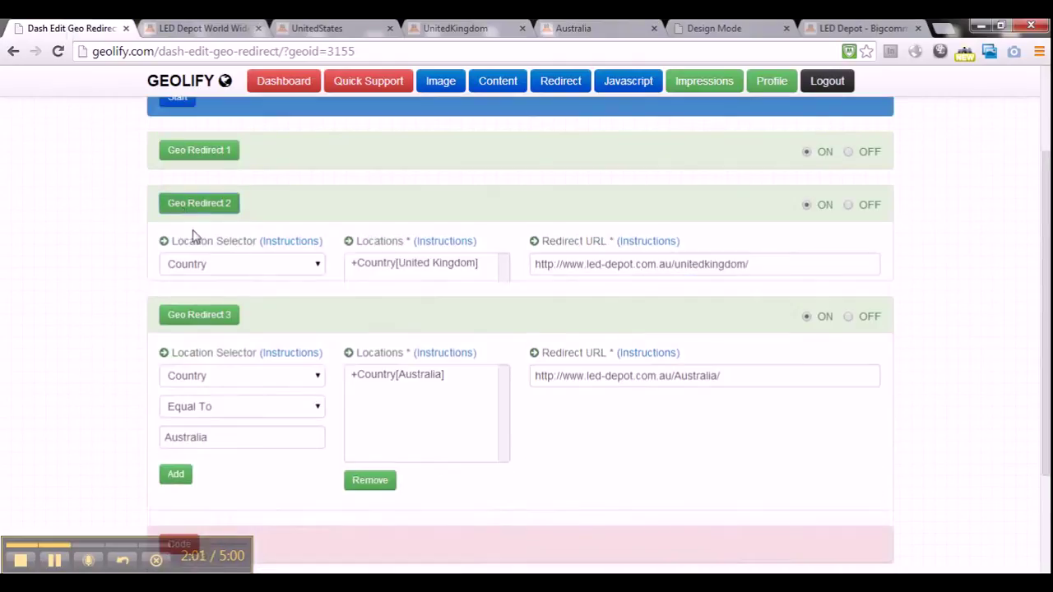
left_click(207, 267)
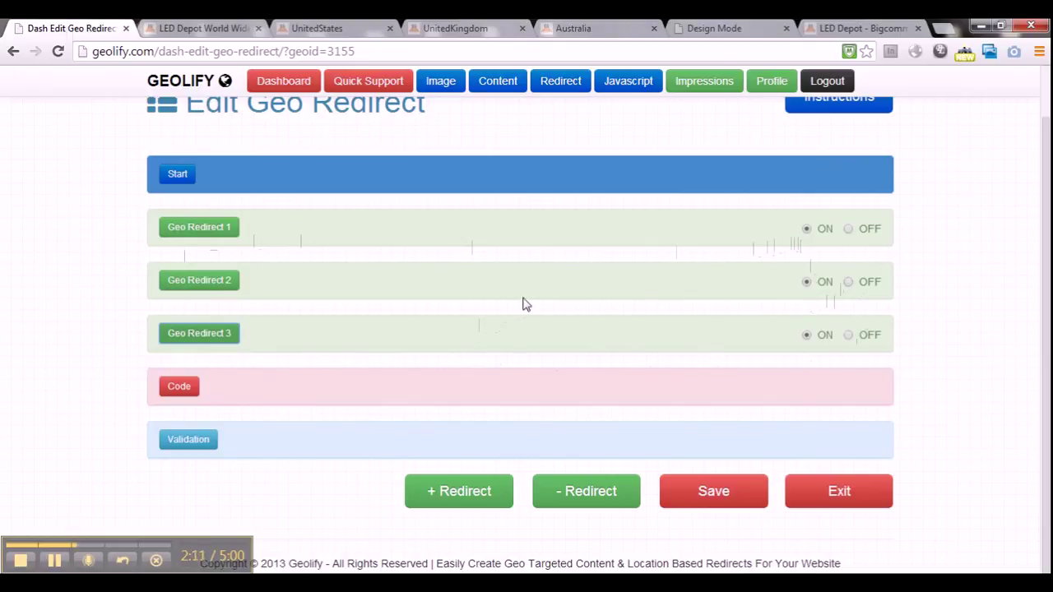
left_click(222, 238)
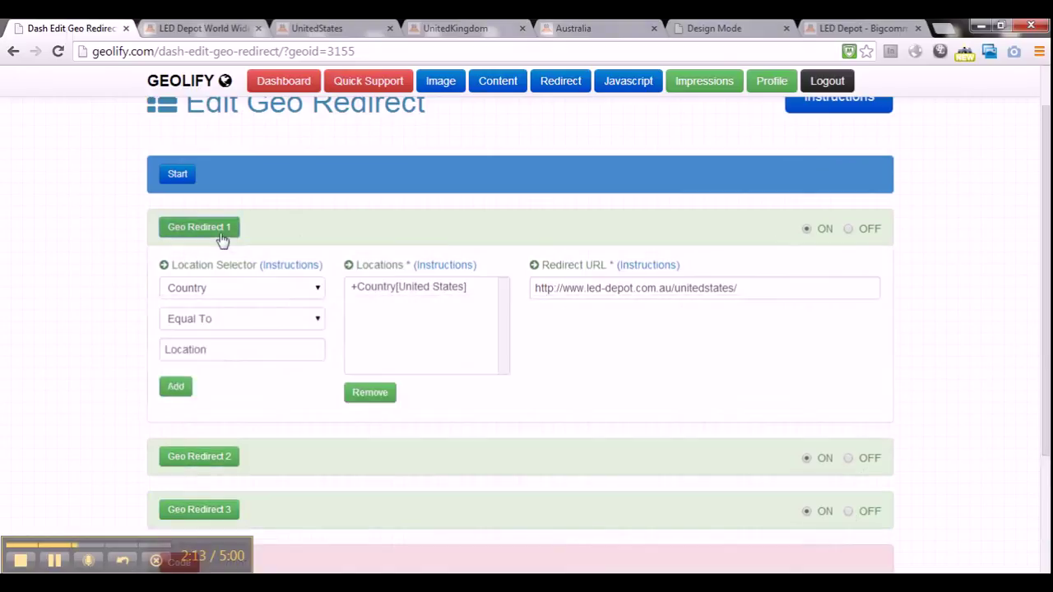
left_click(221, 238)
left_click(224, 285)
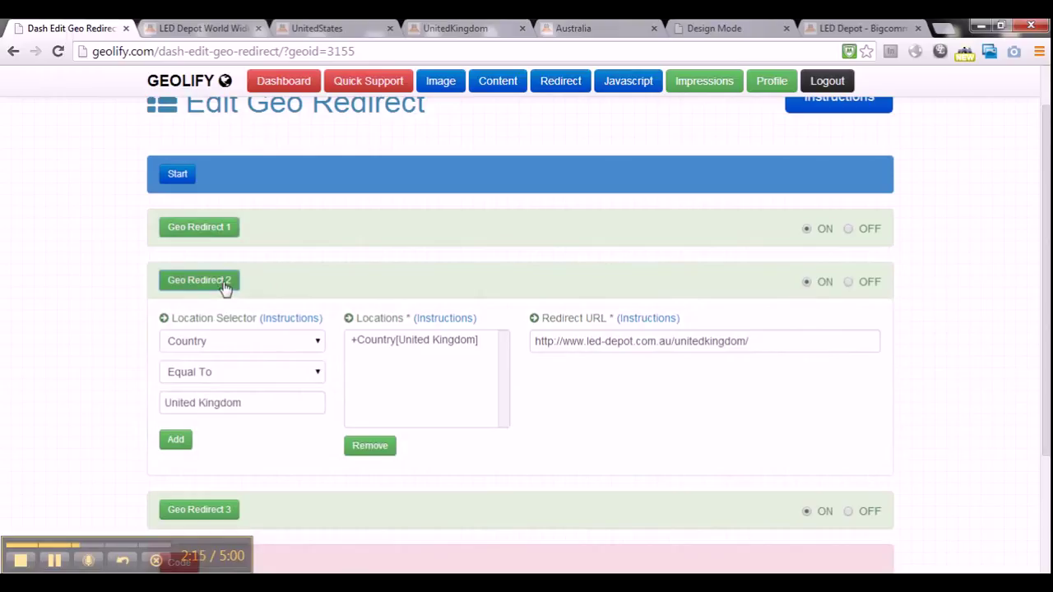
left_click(226, 284)
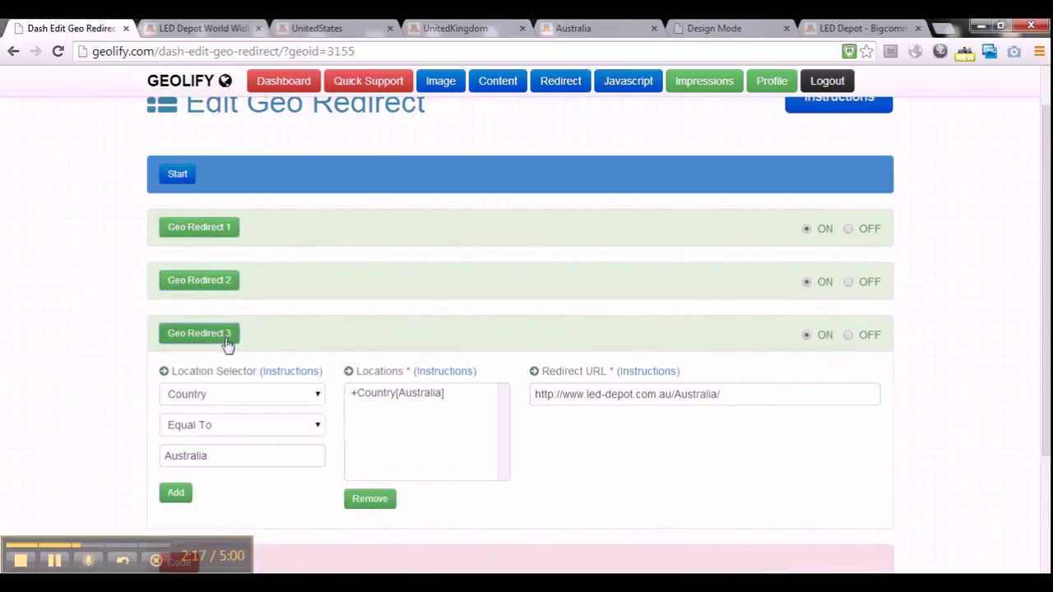
left_click(227, 341)
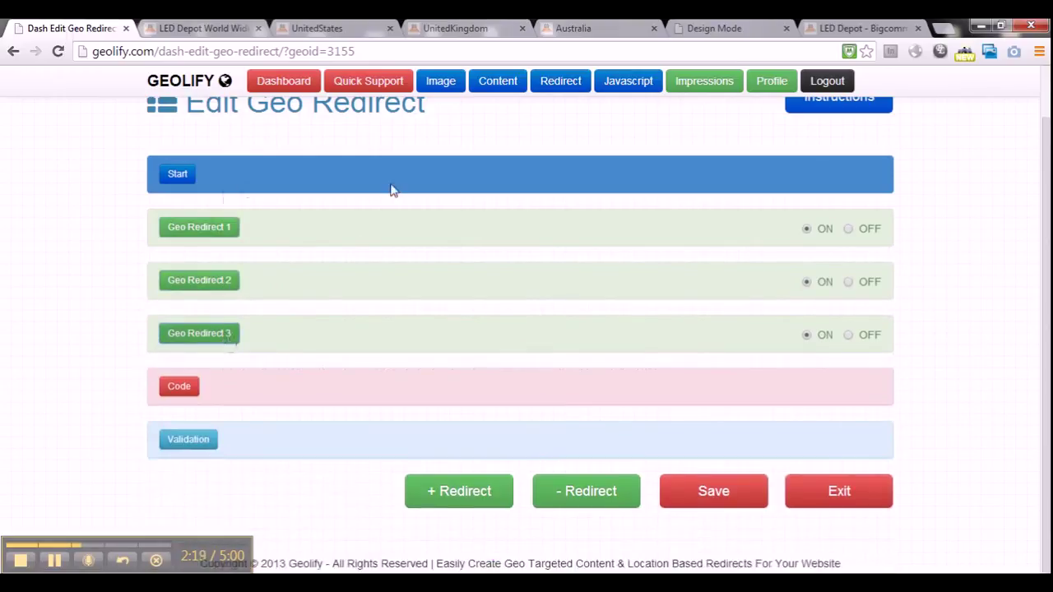
Save the geo redirect and copy its redirect code for standard domains
left_click(714, 493)
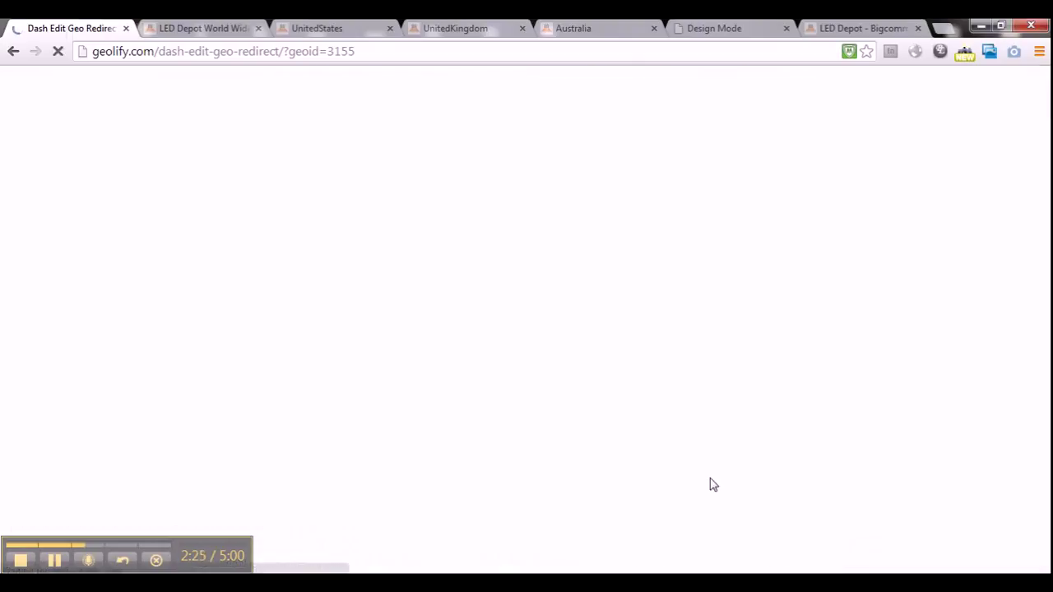
scroll(504, 454, "down", 1)
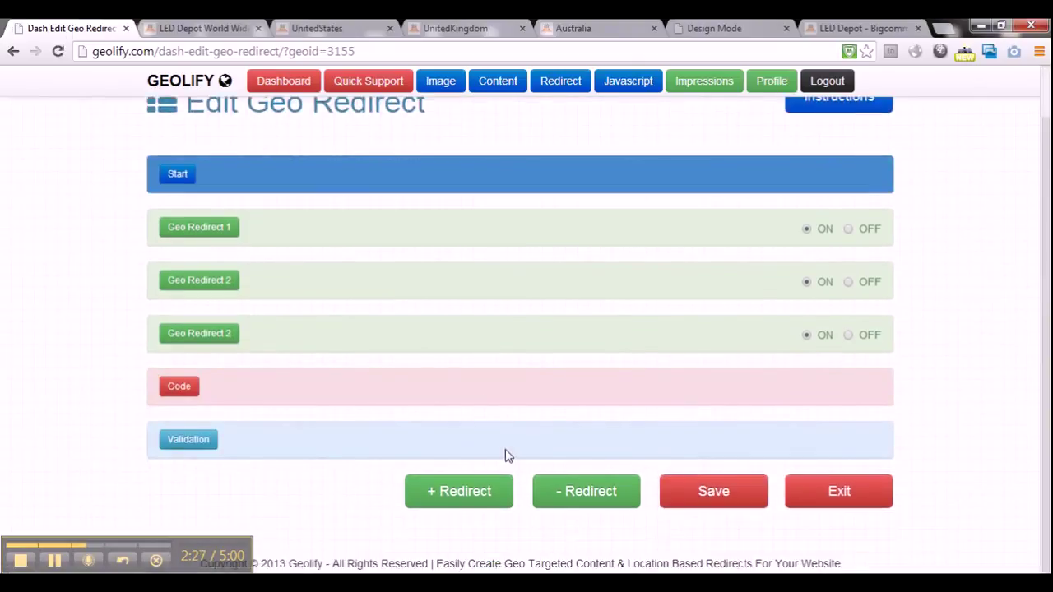
left_click(194, 396)
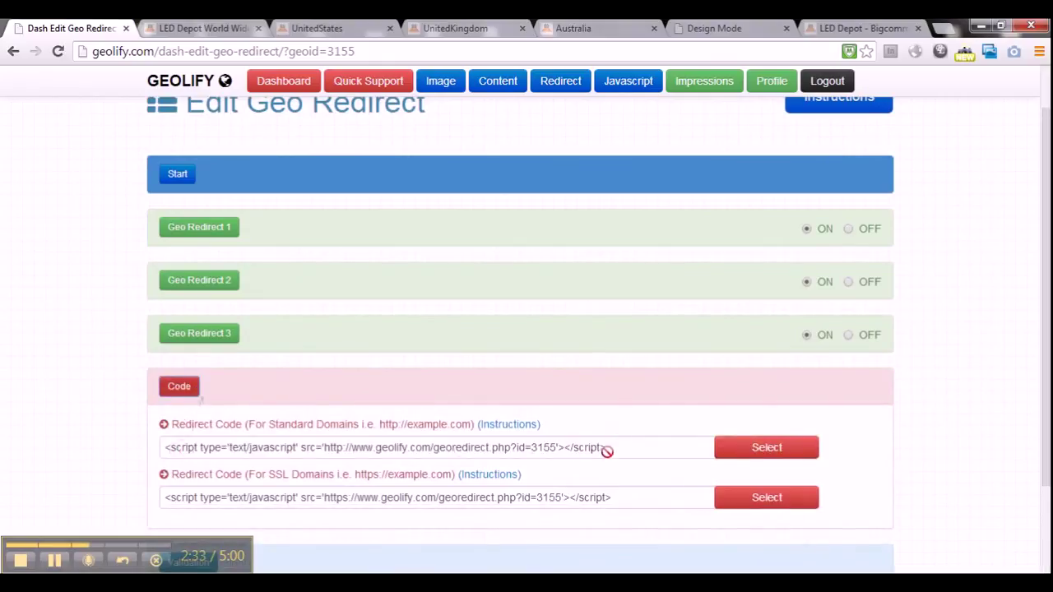
scroll(626, 450, "down", 1)
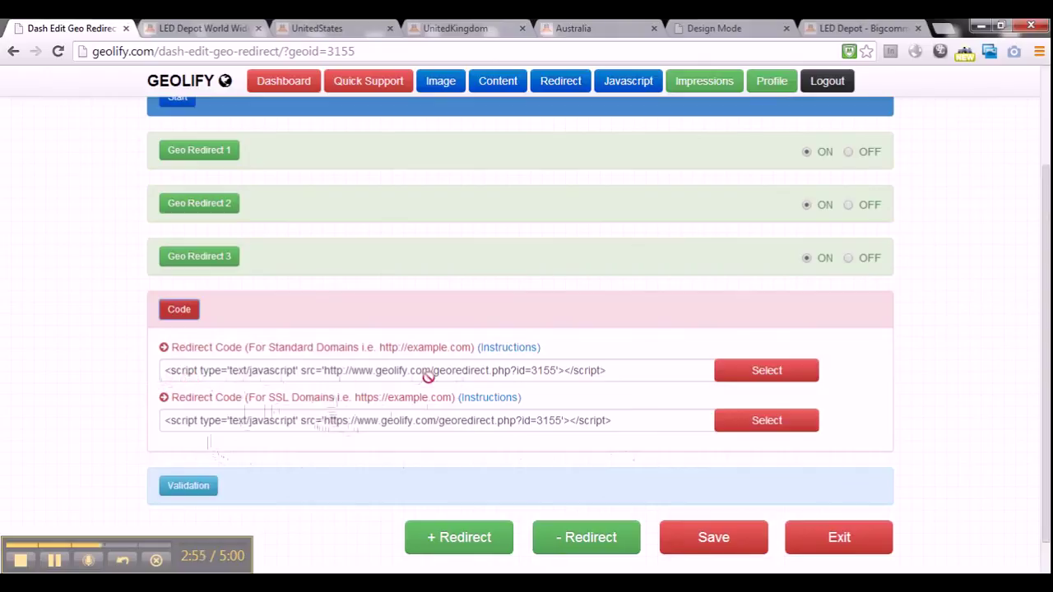
left_click(730, 380)
key("ctrl+c")
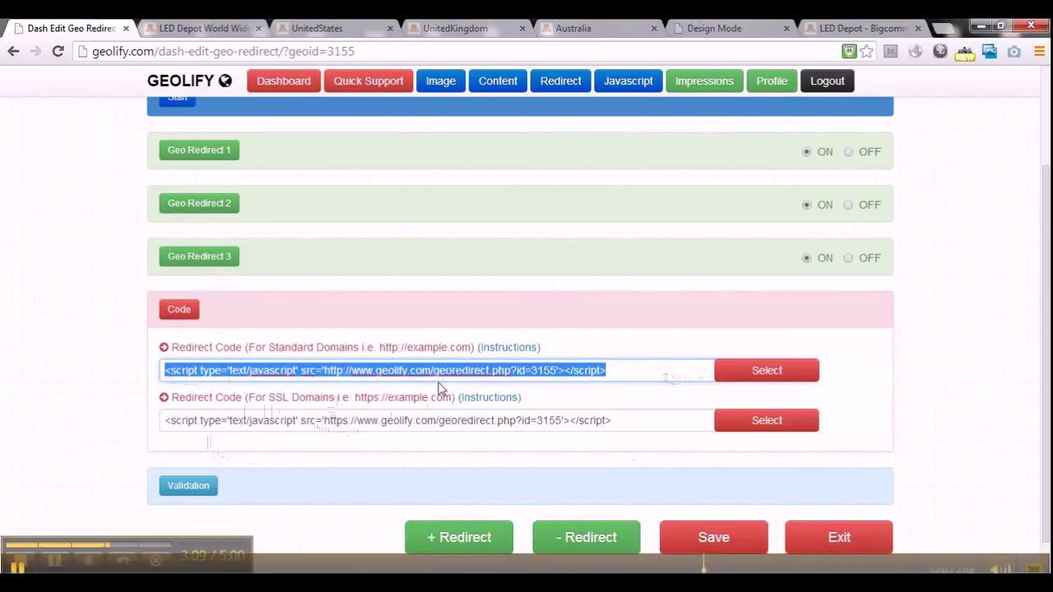
Switch to the store's Design Mode and paste the redirect script on line 82 of Panels/HTMLHead.html, above the Zopim Live Chat script
left_click(715, 27)
left_click(638, 254)
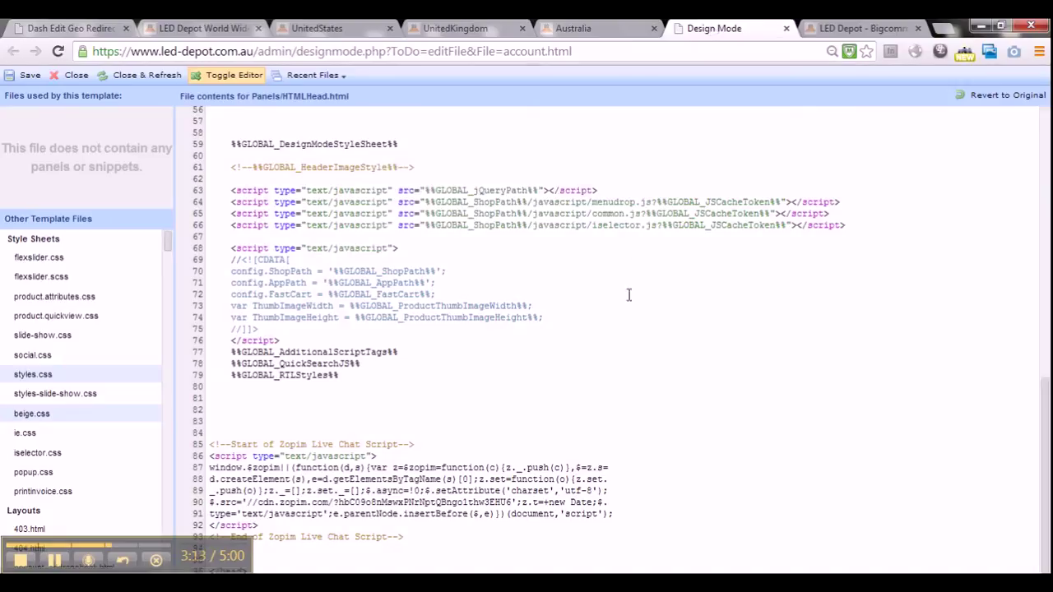
scroll(625, 300, "up", 10)
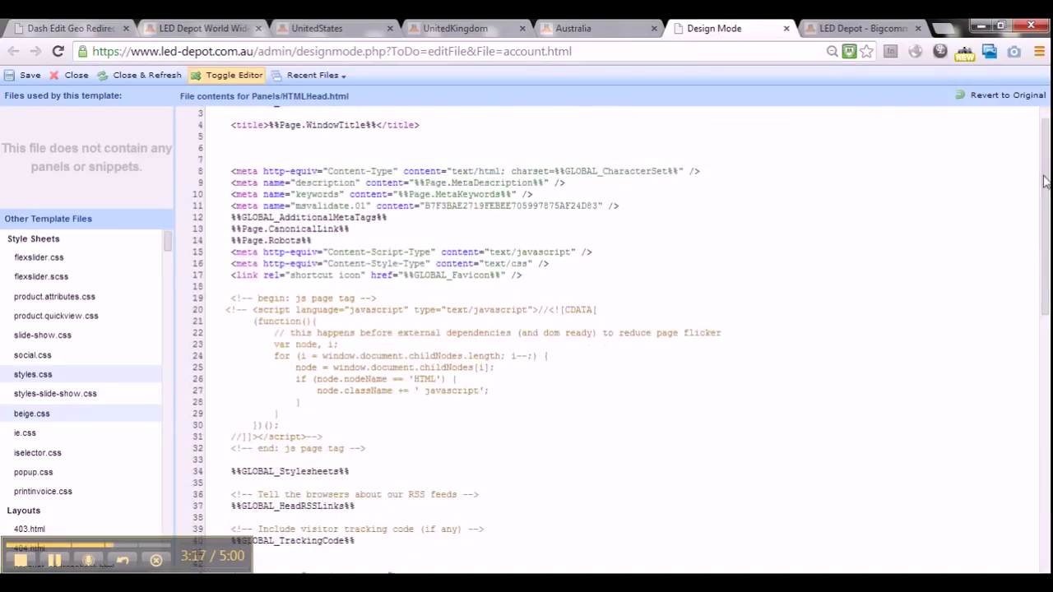
scroll(1045, 181, "up", 1)
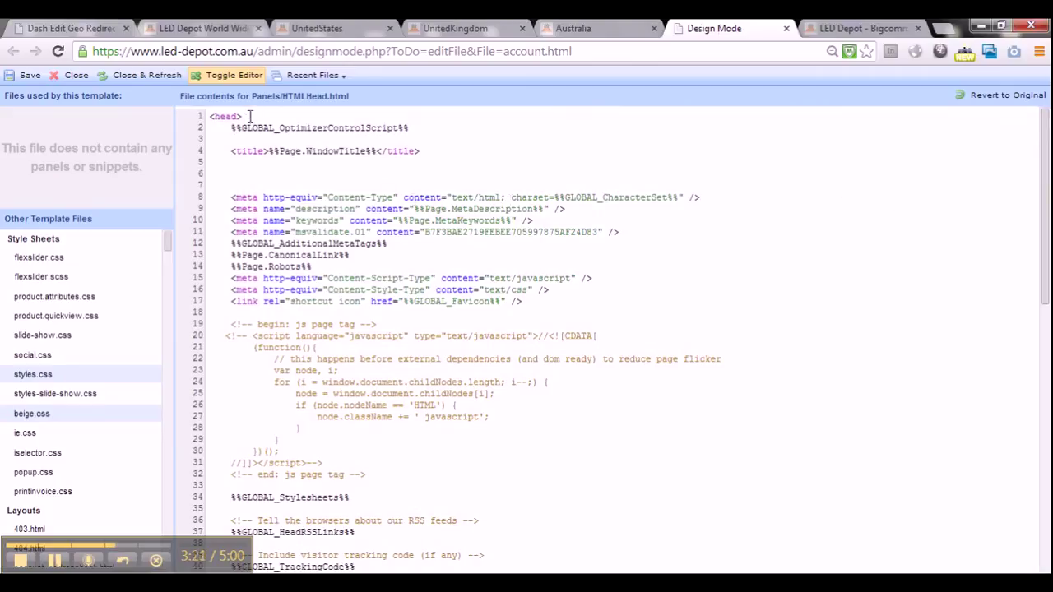
left_click_drag(250, 116, 211, 119)
left_click_drag(1045, 194, 1043, 467)
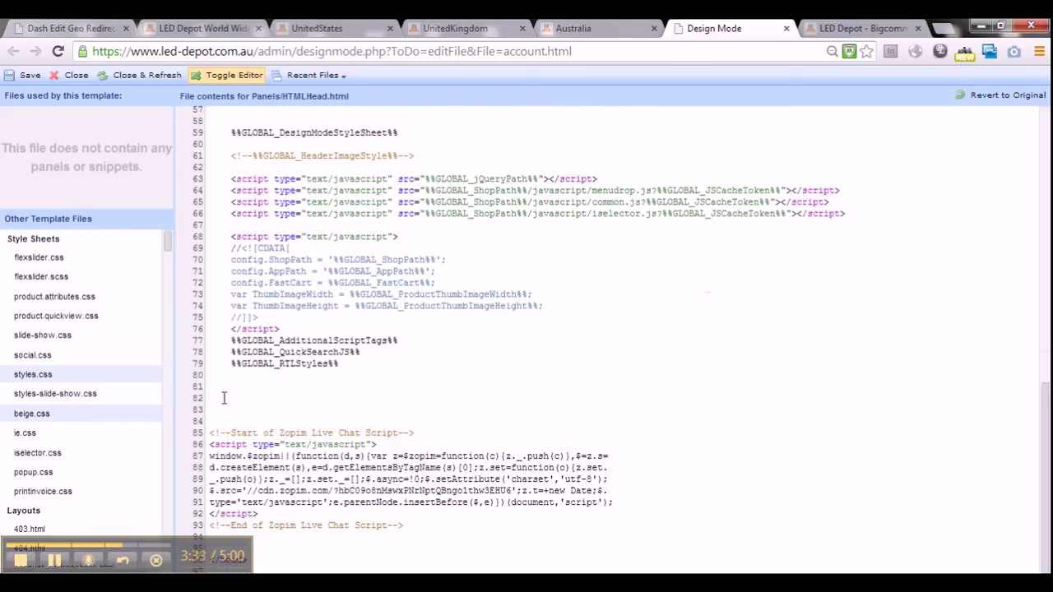
key("ctrl+v")
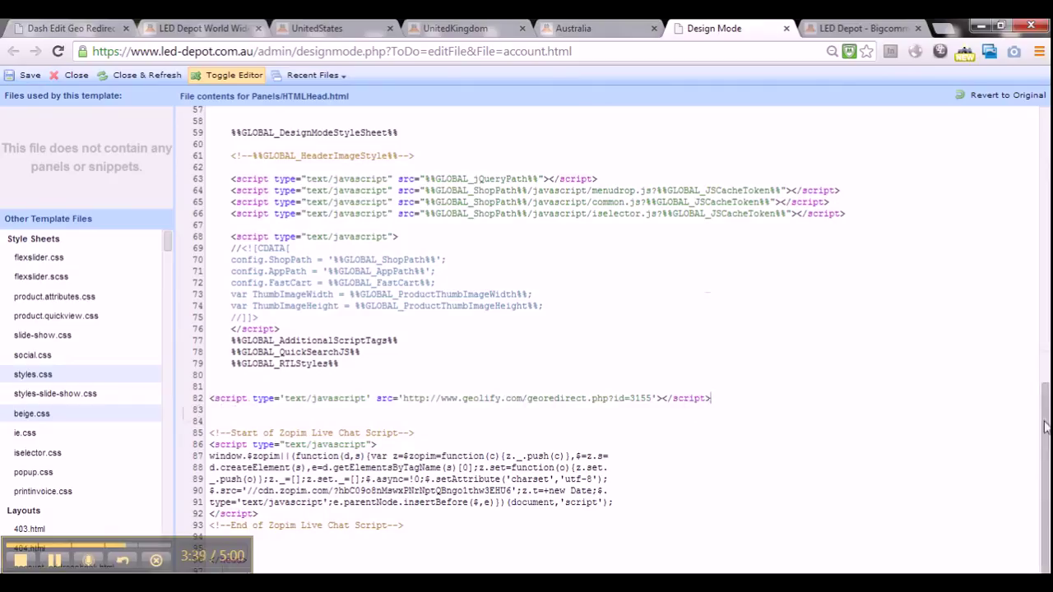
Check the redirect script's placement inside the head section of Panels/HTMLHead.html and save the file
left_click_drag(1045, 461, 1044, 190)
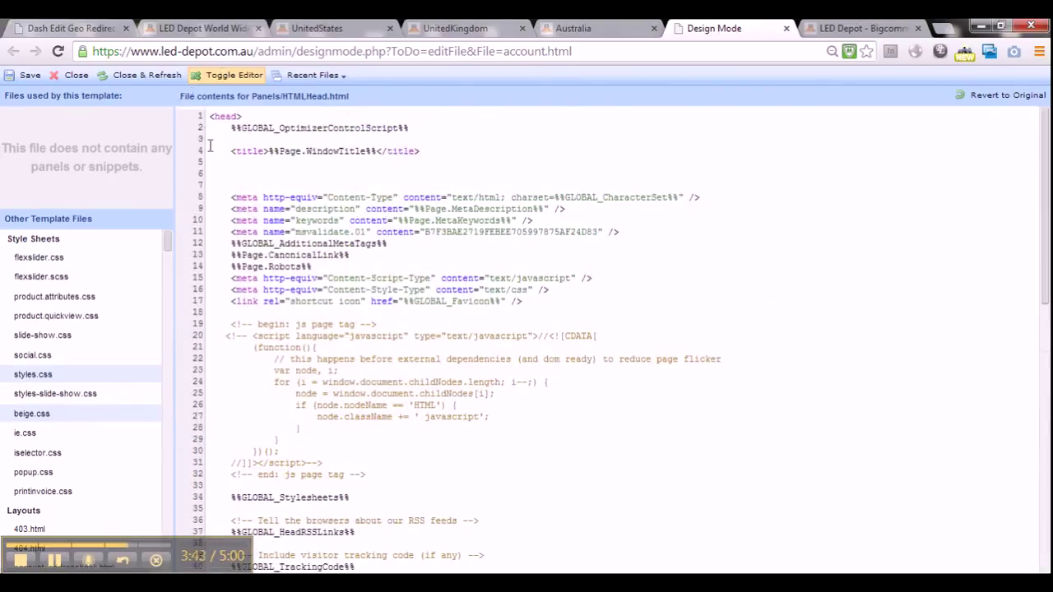
left_click_drag(1044, 214, 1047, 485)
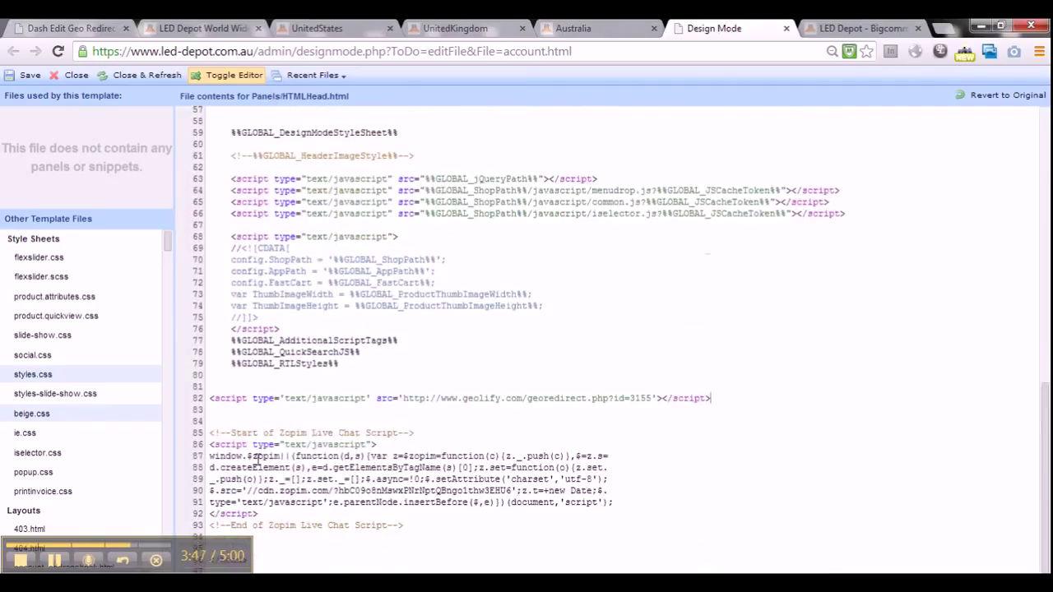
left_click_drag(211, 400, 741, 398)
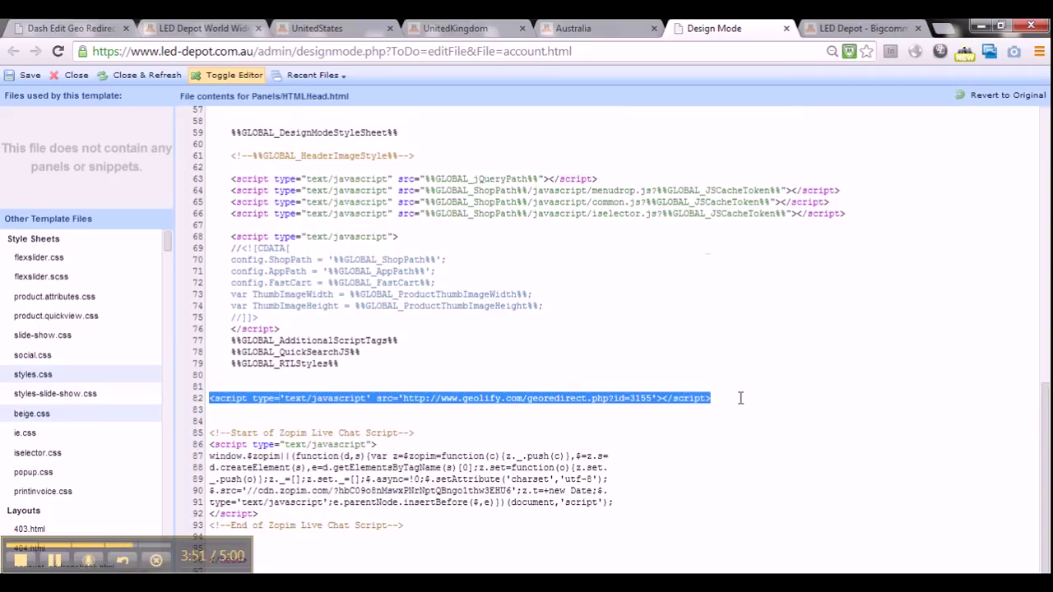
left_click(711, 438)
left_click_drag(724, 404, 205, 403)
left_click(28, 75)
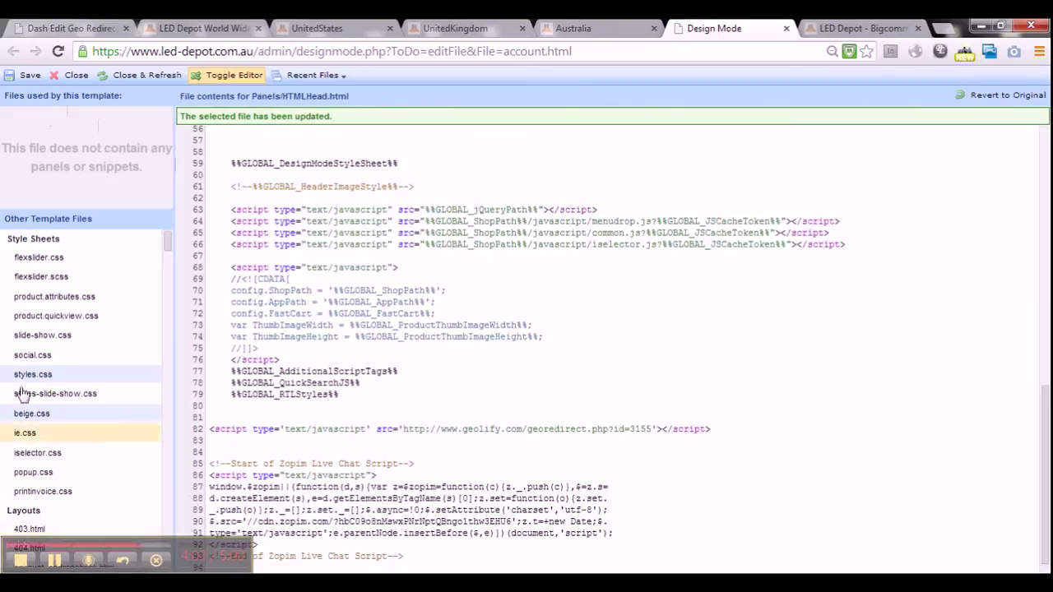
left_click(59, 31)
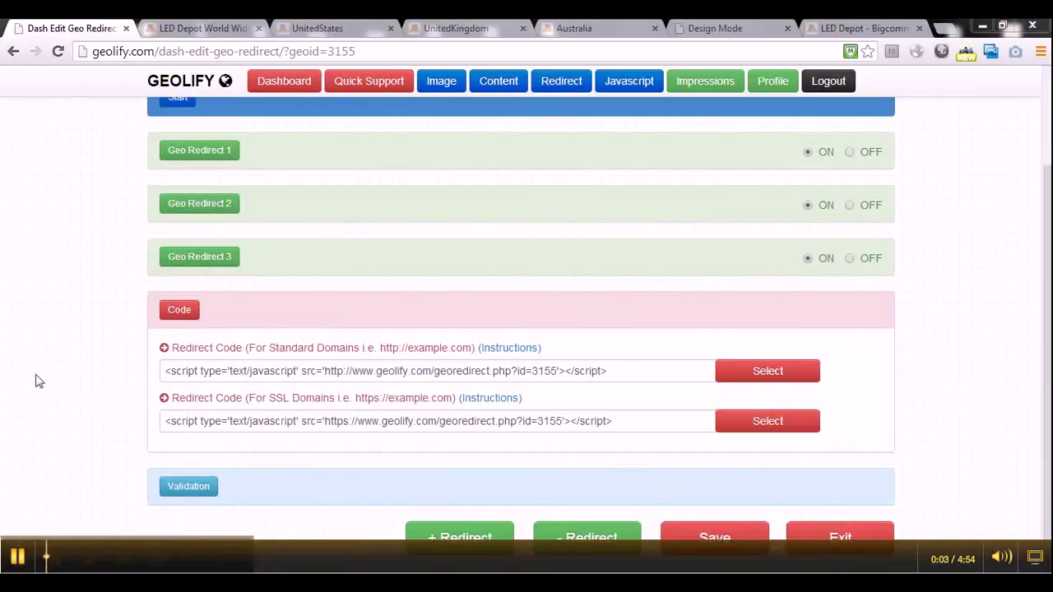
left_click(181, 487)
scroll(191, 466, "down", 4)
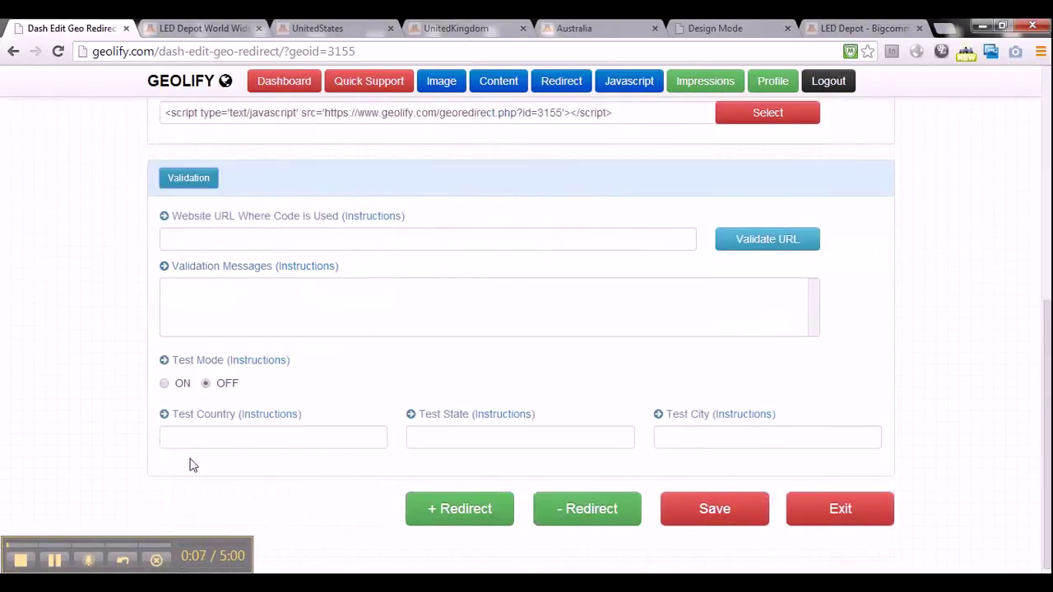
left_click(250, 241)
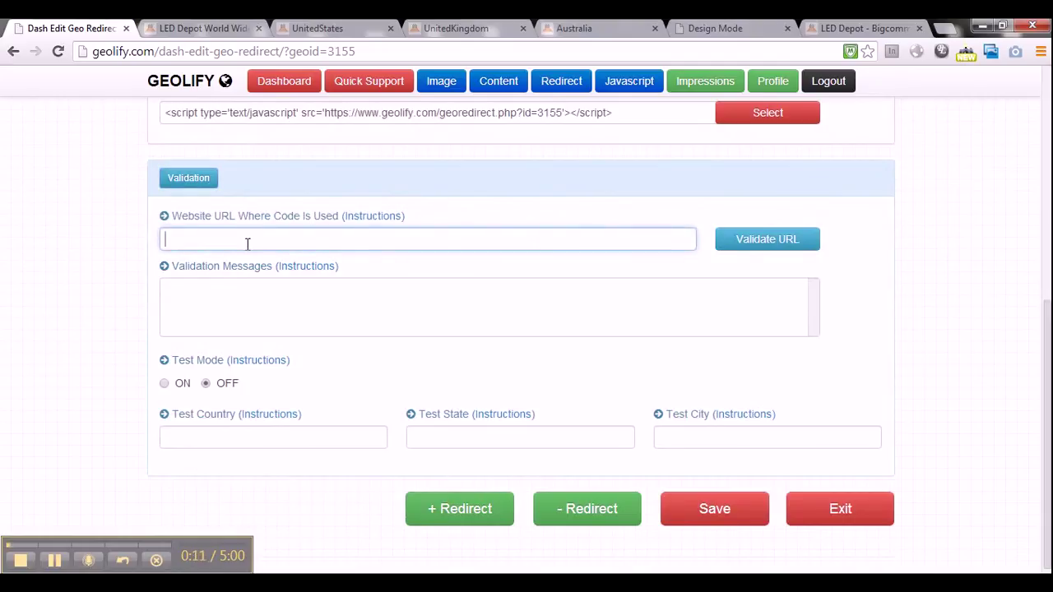
type("h")
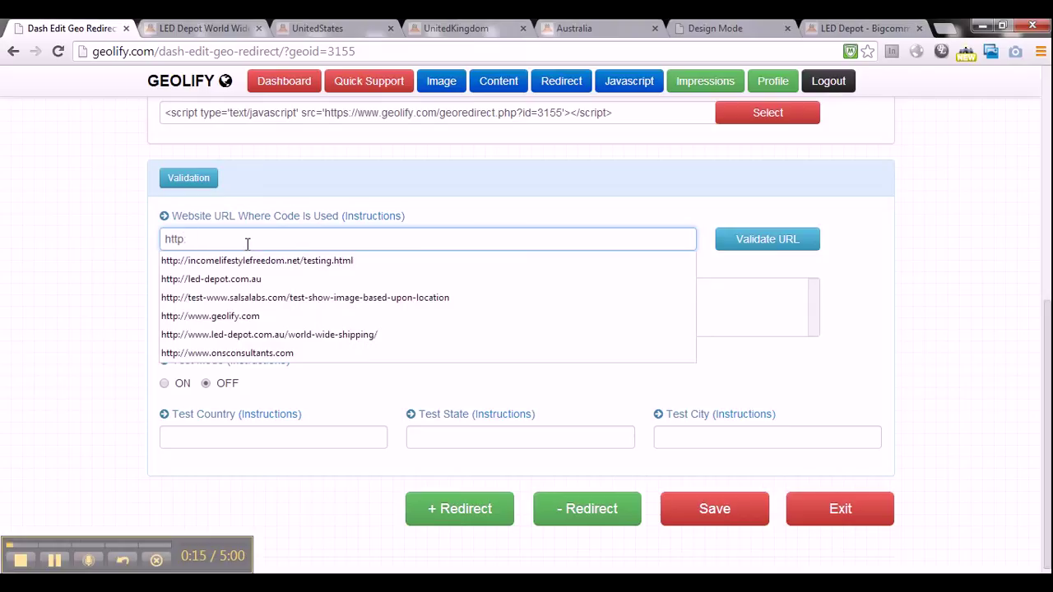
type("ttp")
left_click(244, 279)
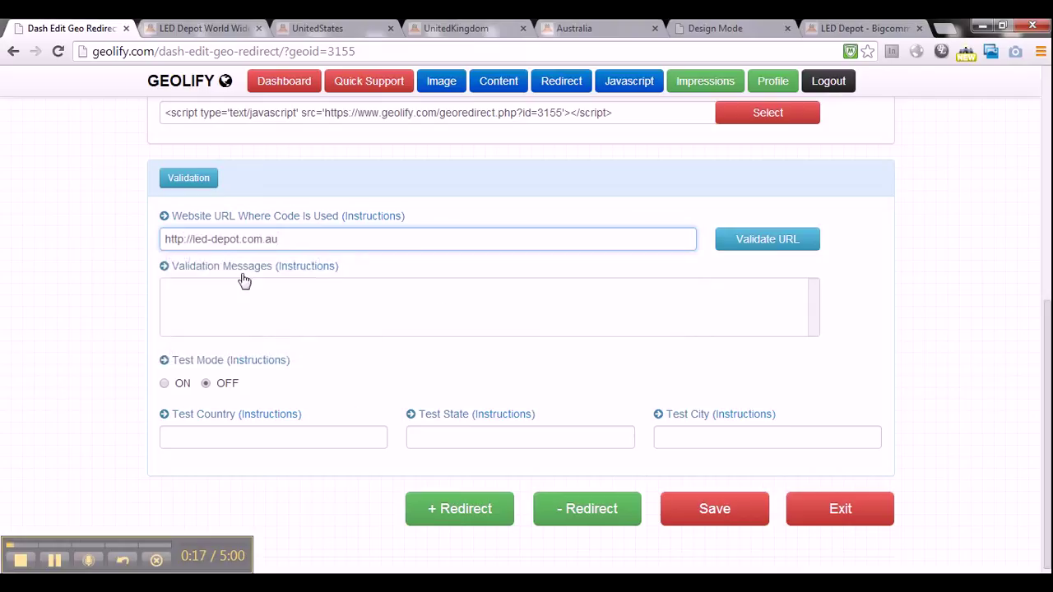
left_click(762, 252)
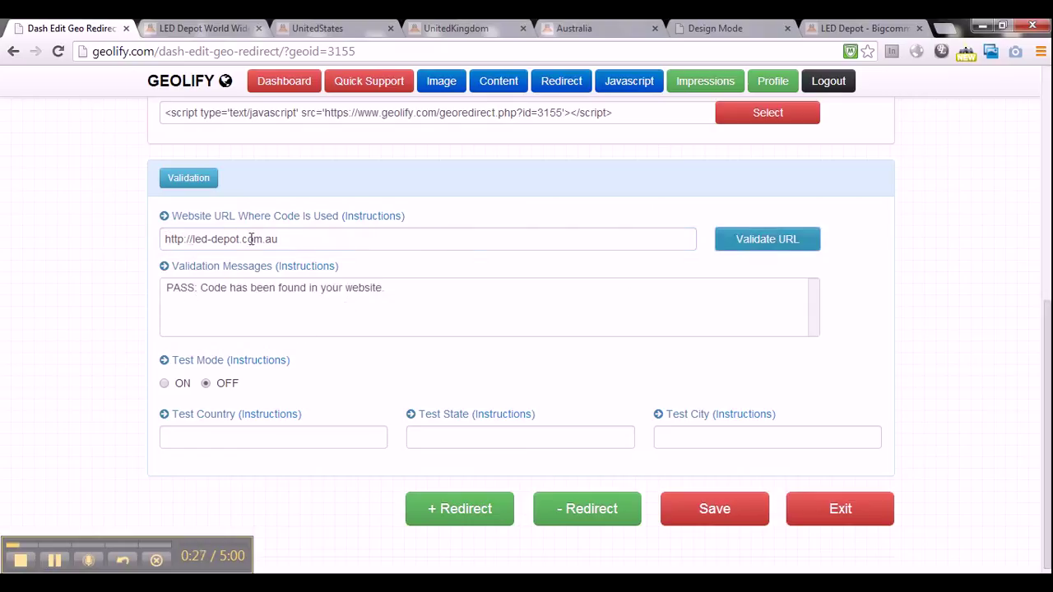
Check the validated website URL against the redirect script on line 82 in Design Mode, then return to the redirect editor
left_click(290, 242)
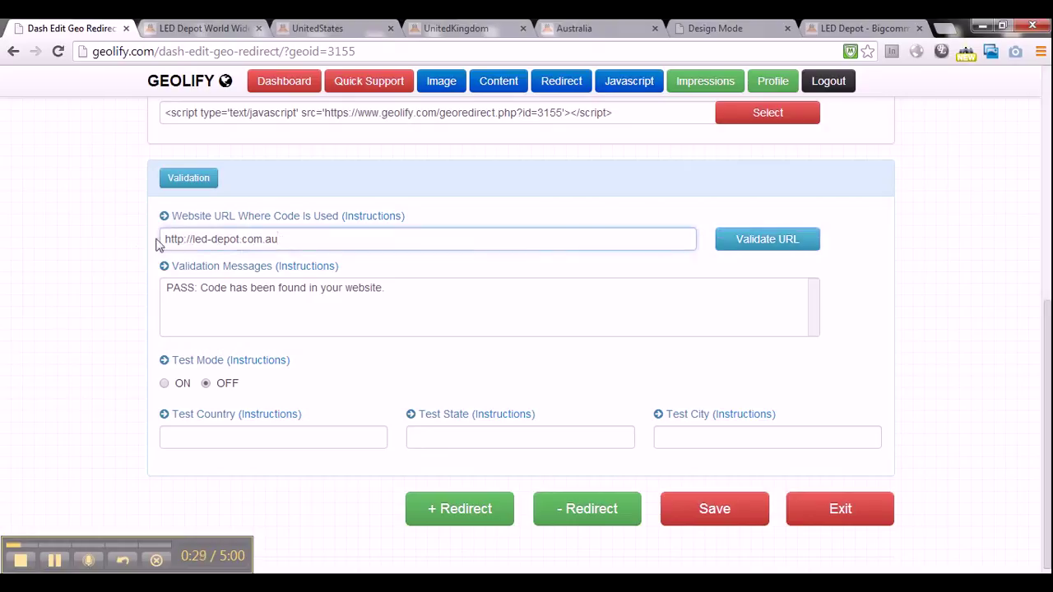
left_click(292, 239)
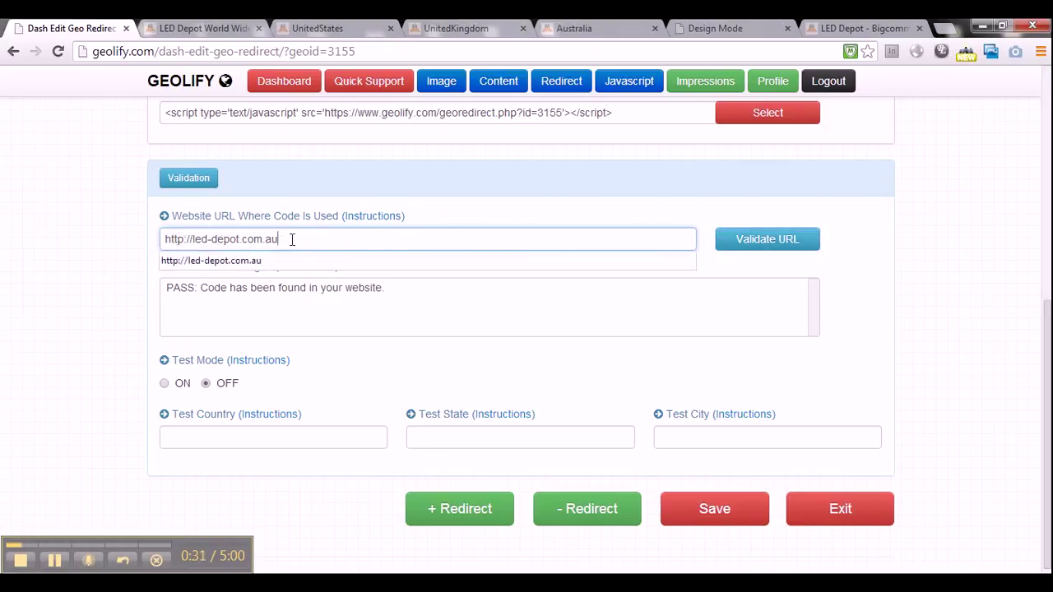
left_click_drag(291, 239, 157, 244)
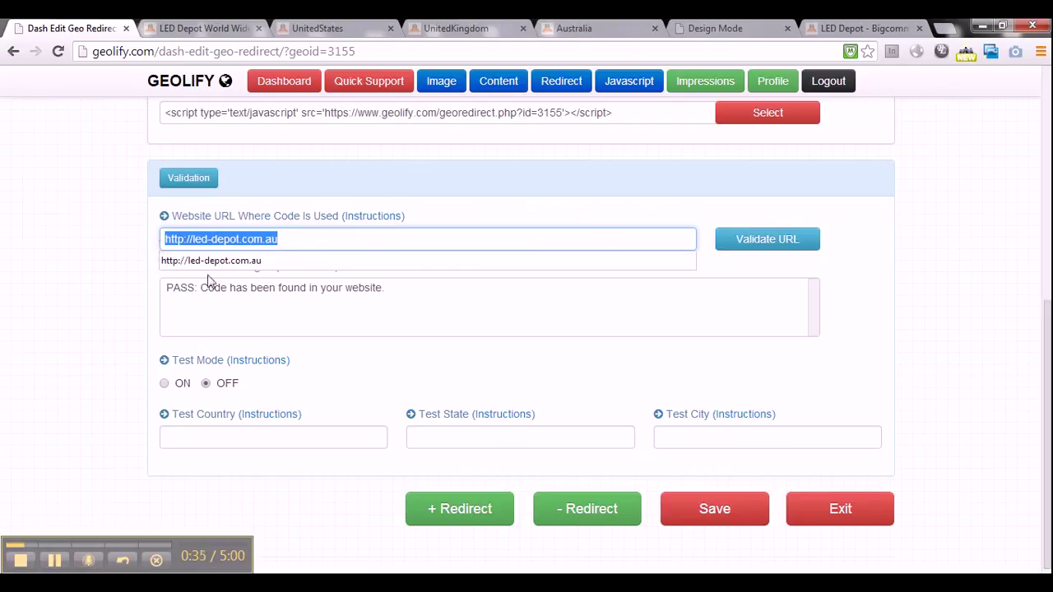
left_click(709, 28)
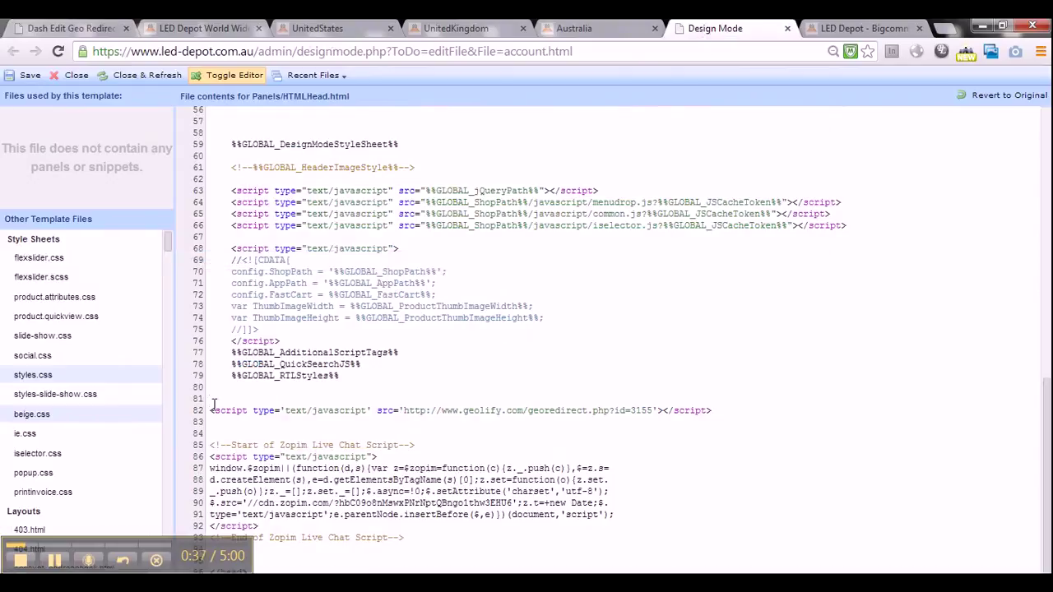
left_click_drag(213, 409, 741, 412)
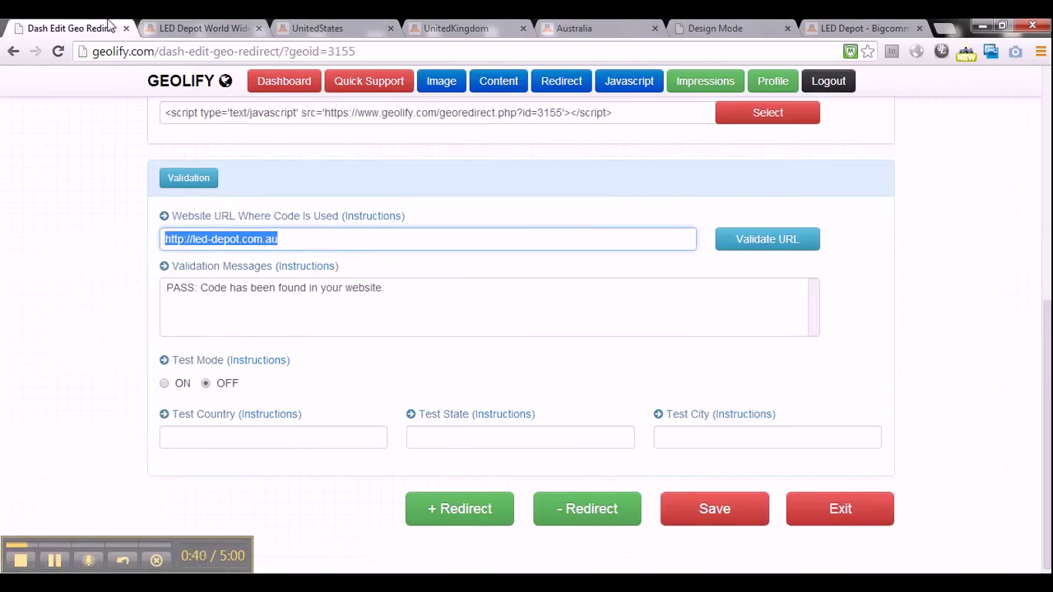
left_click(115, 28)
left_click(905, 286)
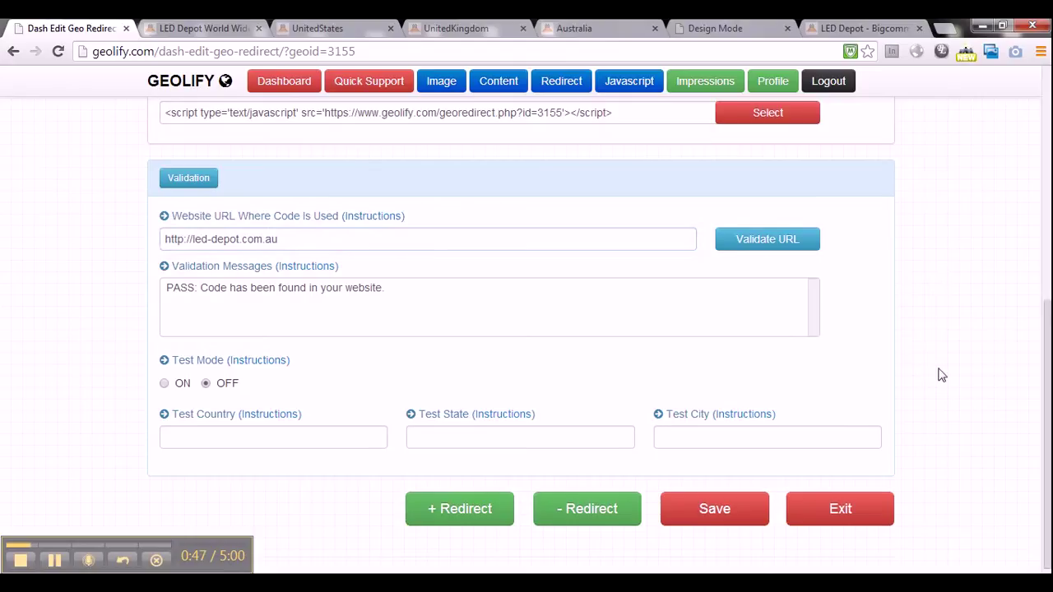
Save the geo redirect and review the location and redirect URL of Geo Redirect 3
scroll(941, 375, "down", 1)
left_click(695, 500)
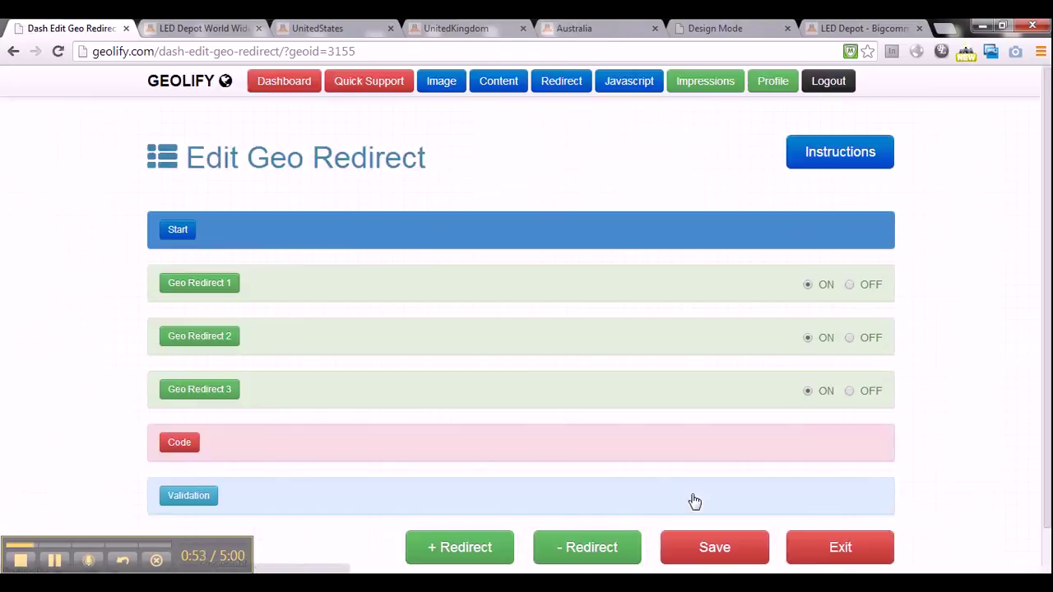
scroll(970, 414, "down", 1)
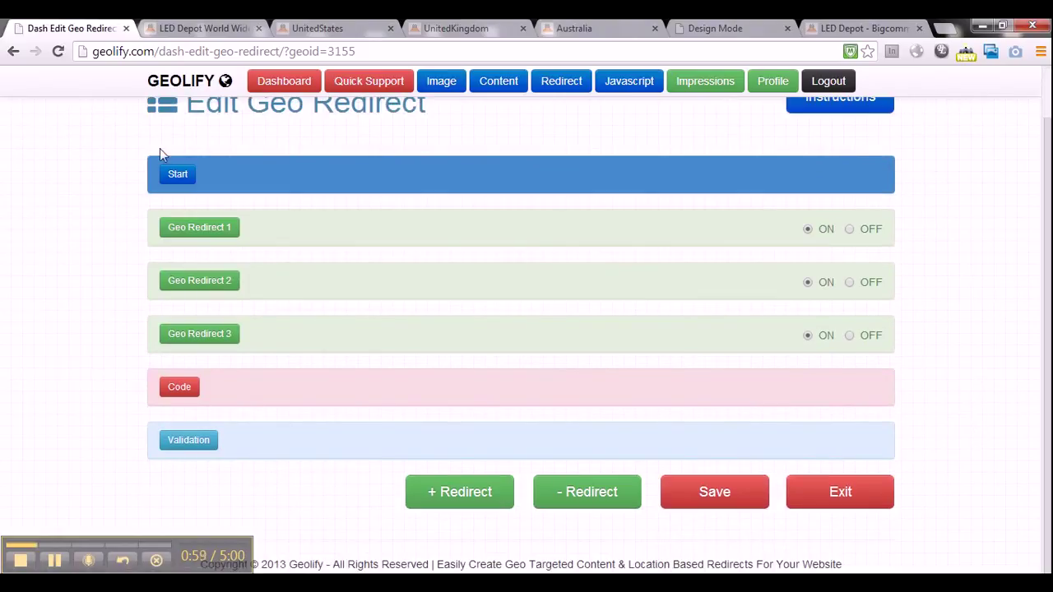
left_click(223, 336)
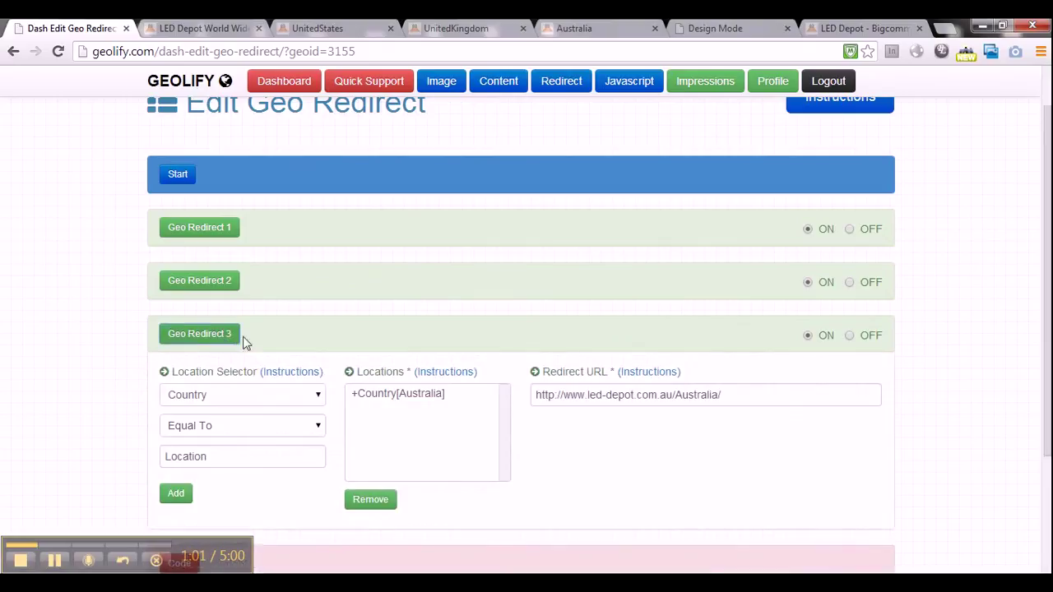
scroll(242, 344, "down", 1)
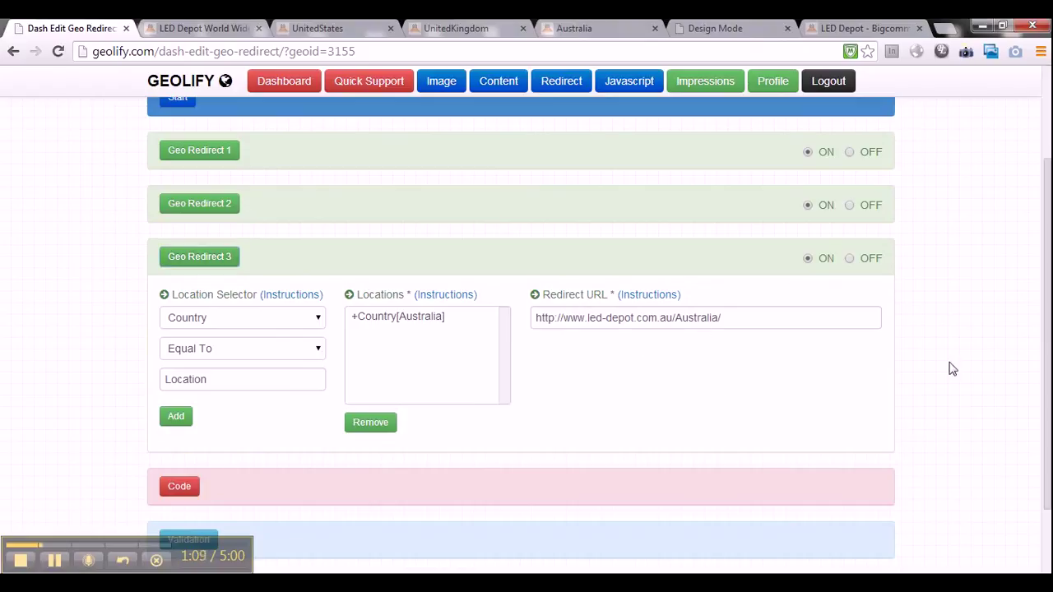
scroll(950, 374, "up", 1)
scroll(950, 377, "up", 1)
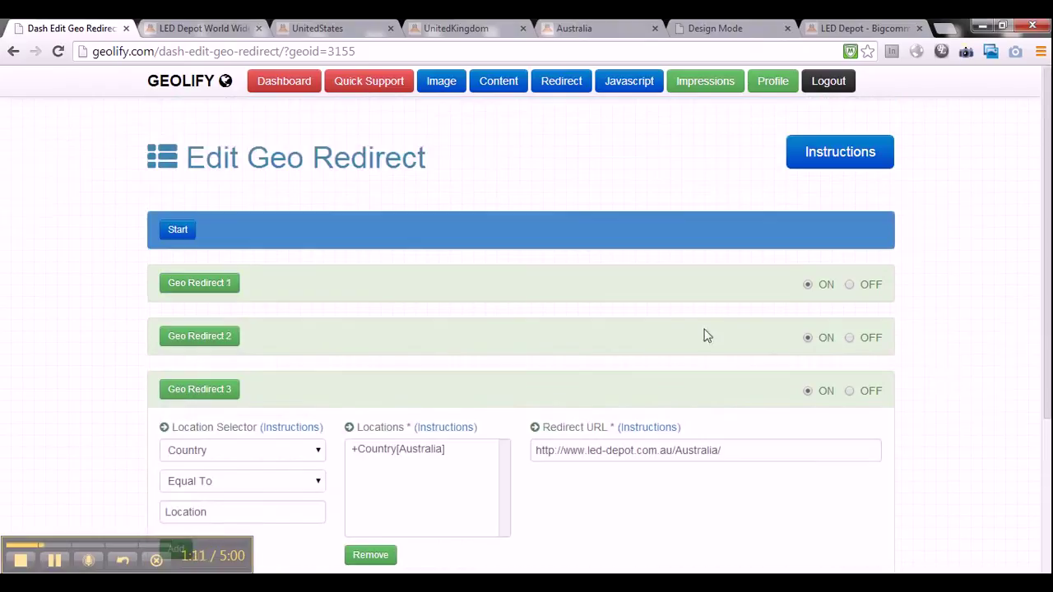
Check the visitor country, state and city that Geolify detects under Your Location on the dashboard
left_click(282, 85)
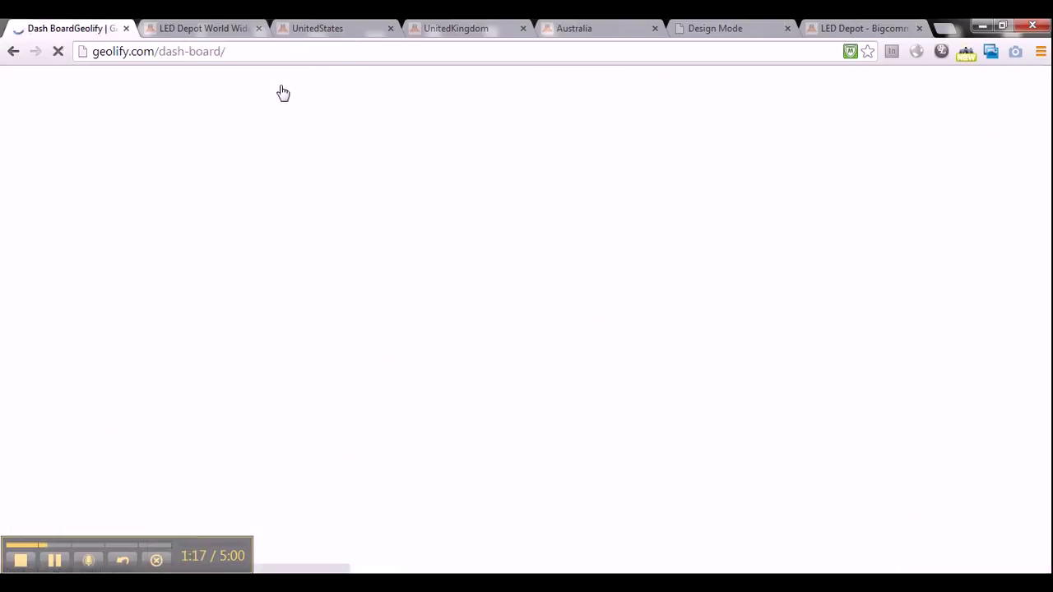
scroll(299, 122, "down", 4)
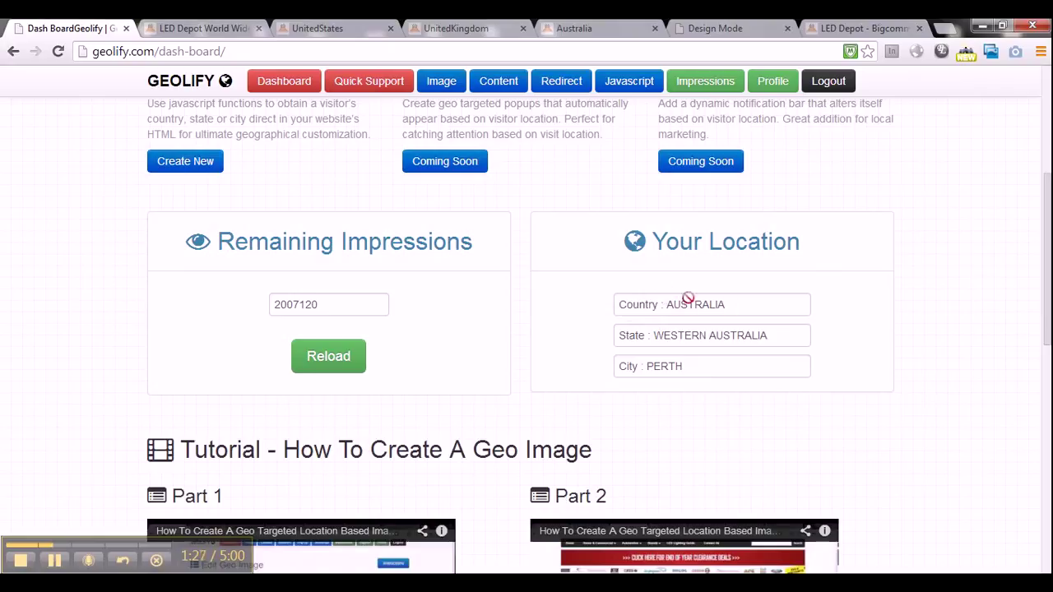
left_click_drag(1047, 307, 1047, 304)
scroll(1049, 249, "up", 3)
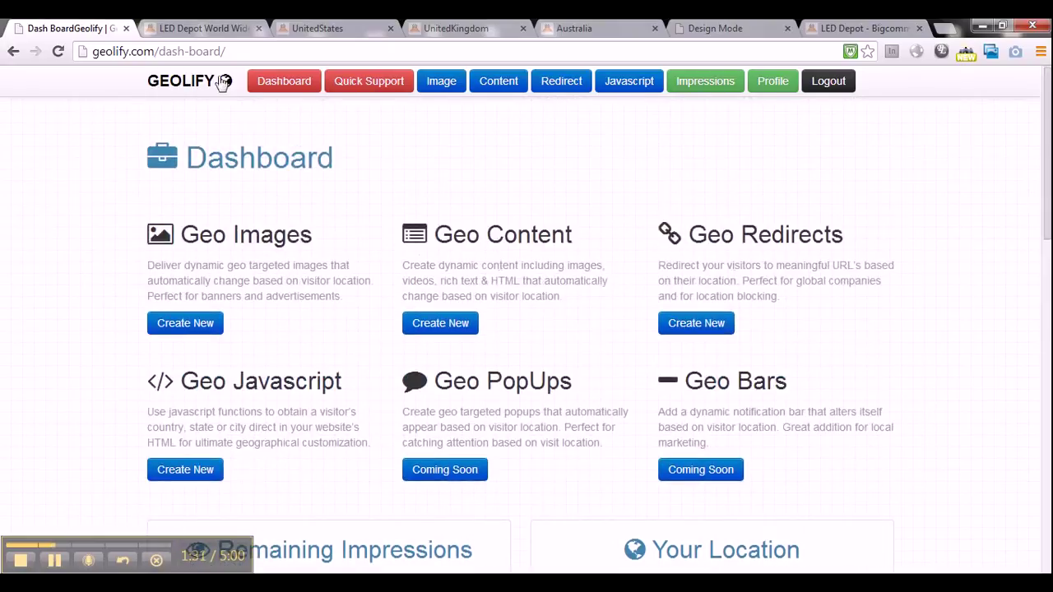
left_click(203, 29)
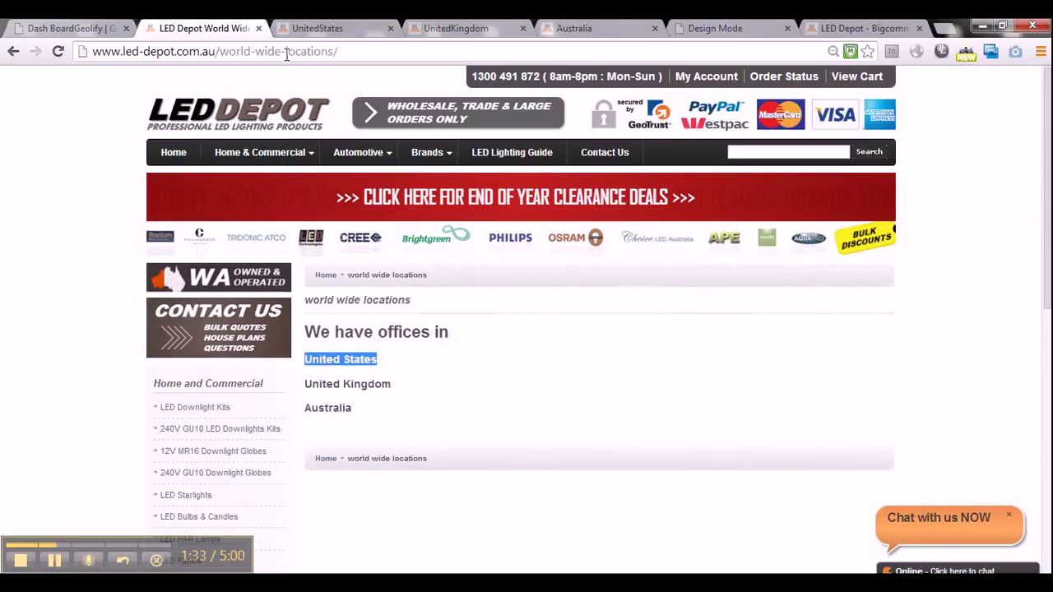
left_click(383, 52)
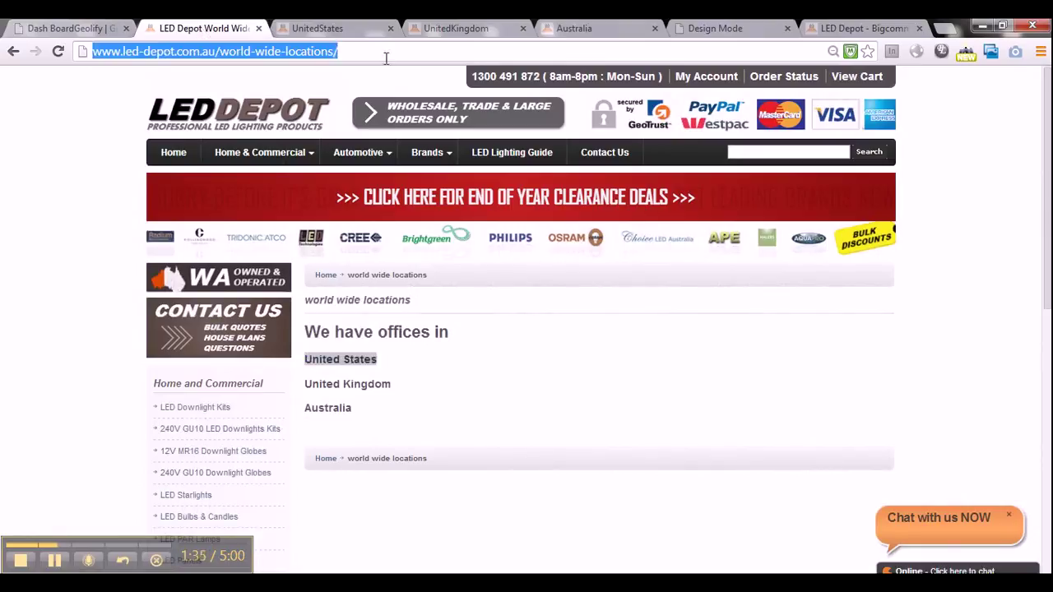
left_click(576, 32)
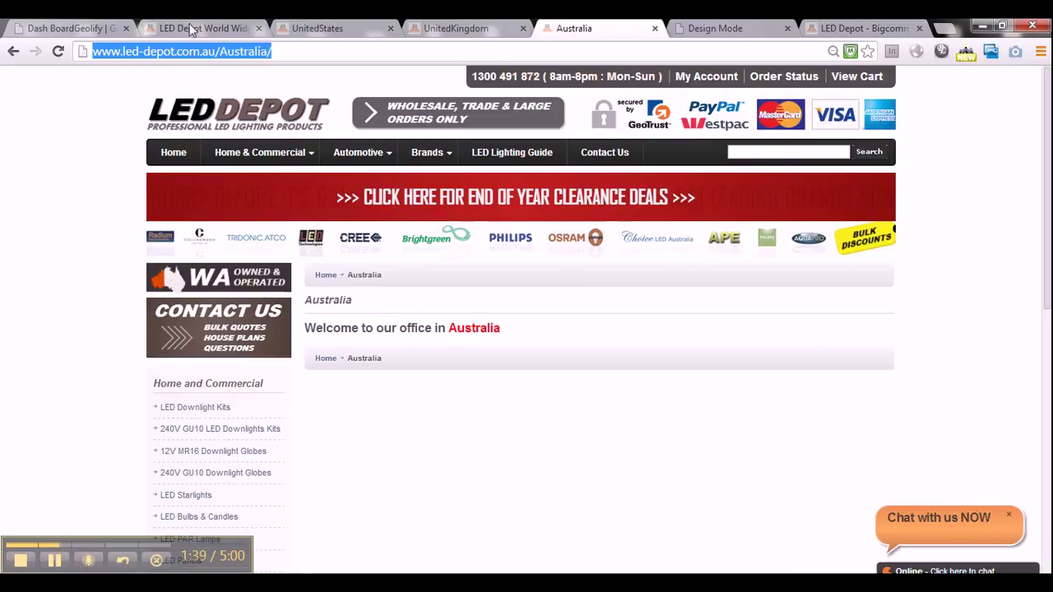
left_click(190, 30)
left_click(363, 52)
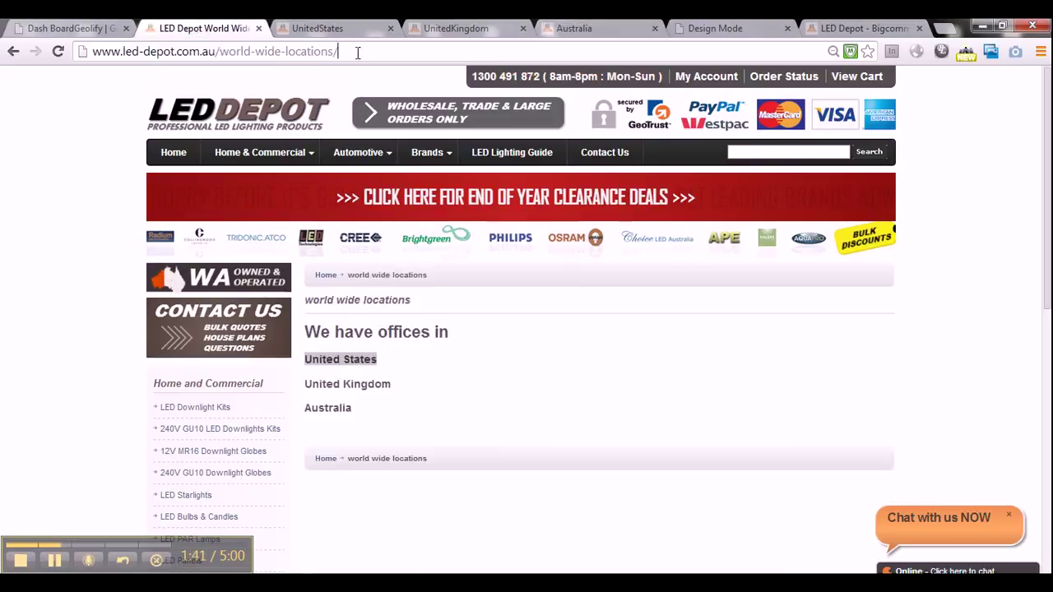
key("Return")
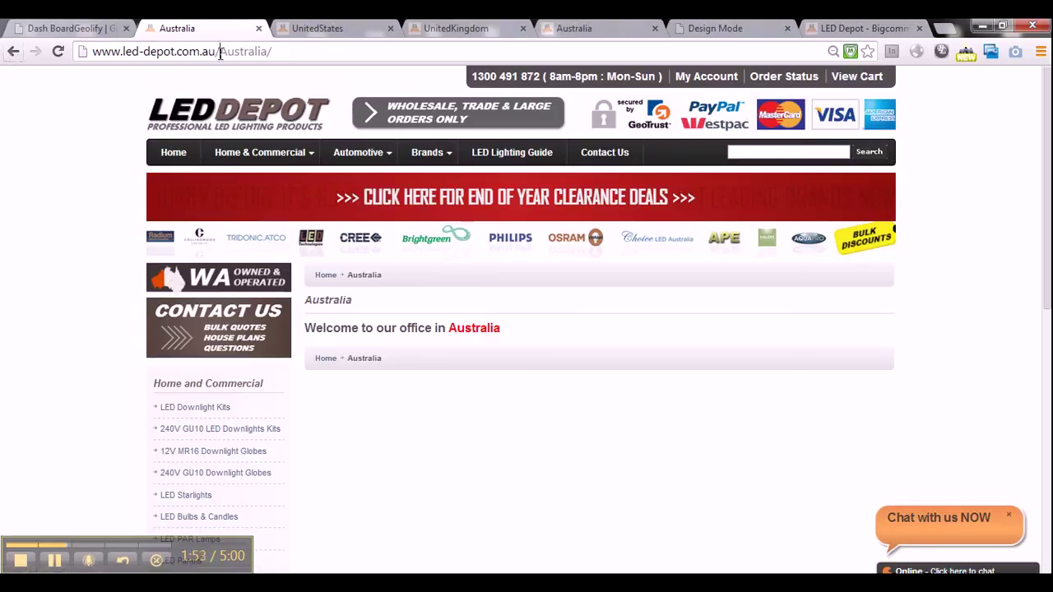
left_click_drag(219, 53, 464, 58)
type("w")
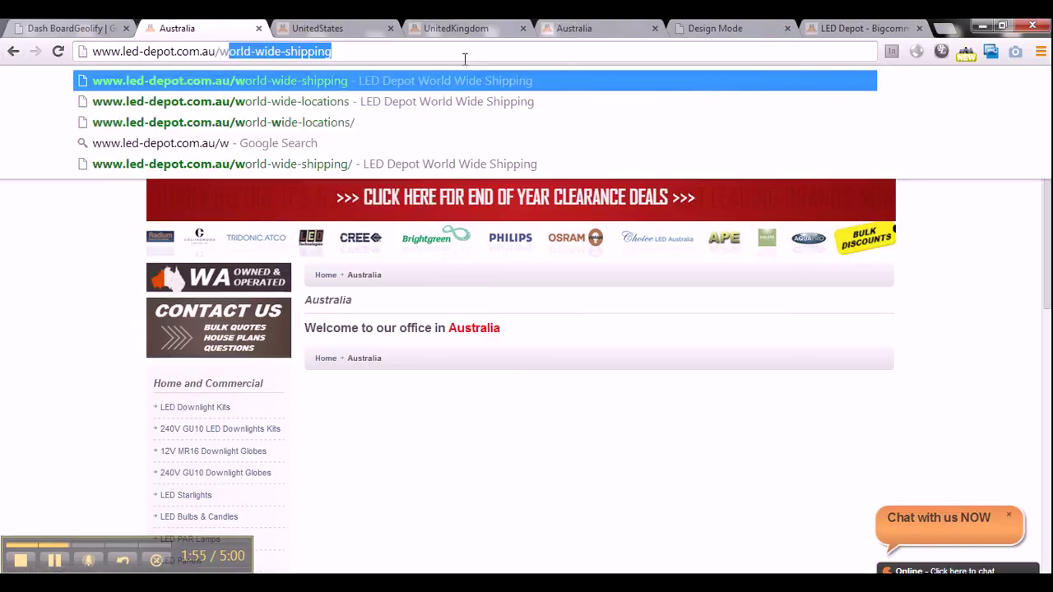
type("orld-")
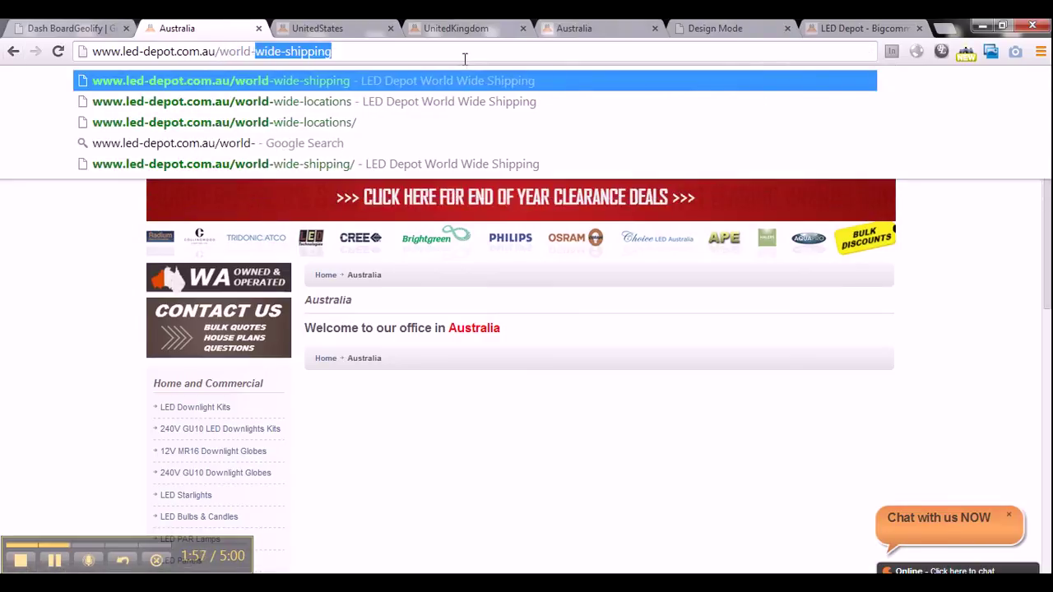
type("wide-location")
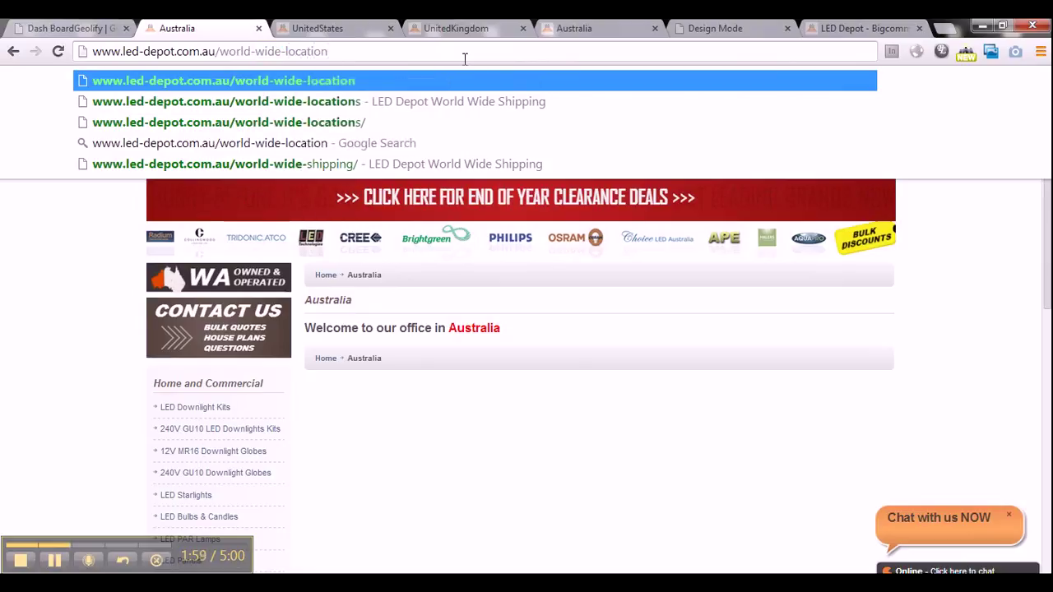
key("Return")
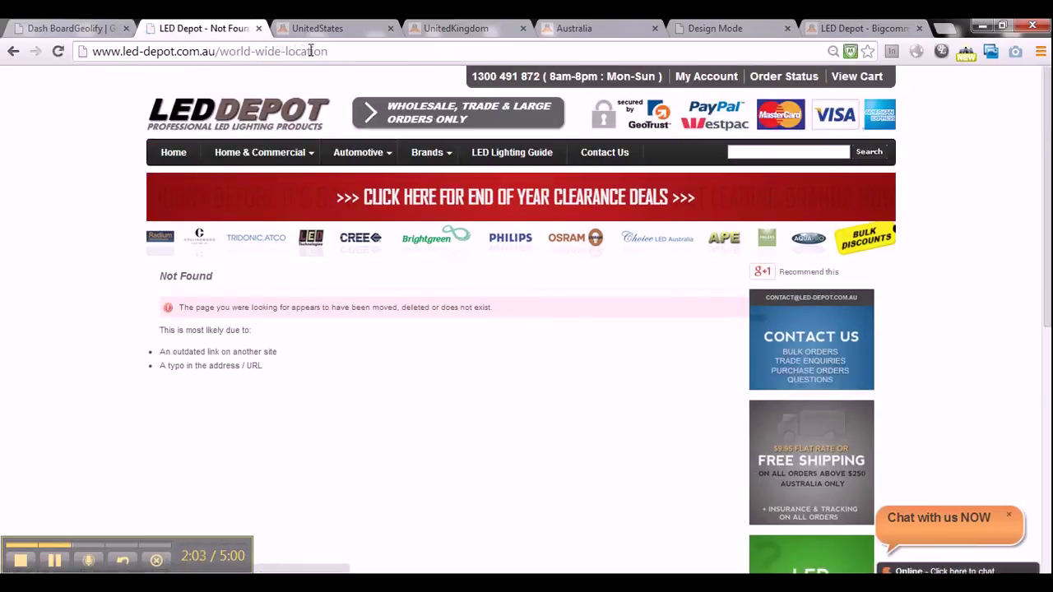
left_click(376, 52)
left_click(379, 51)
type("s")
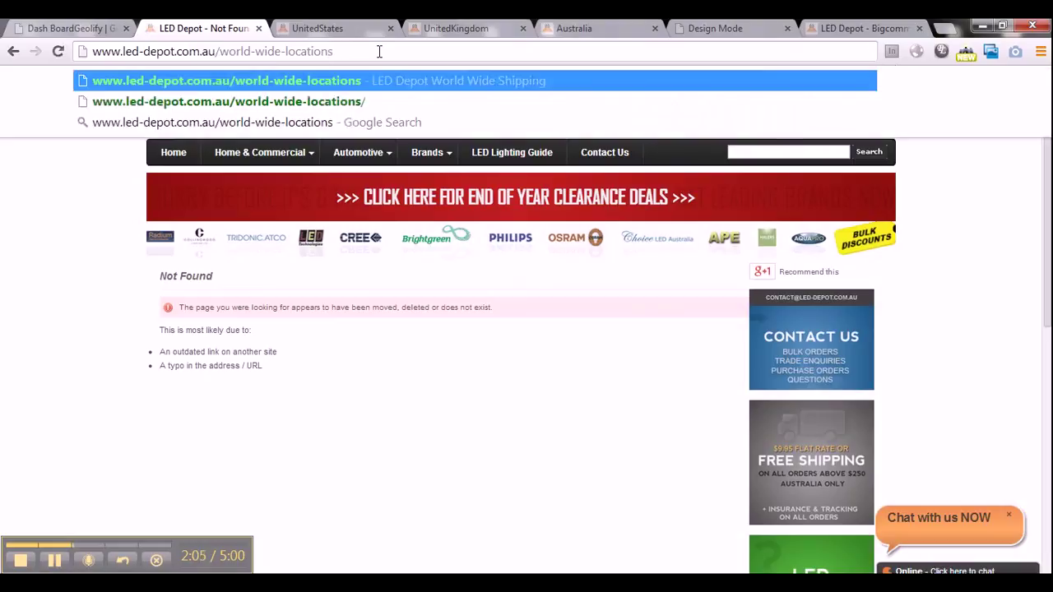
key("Return")
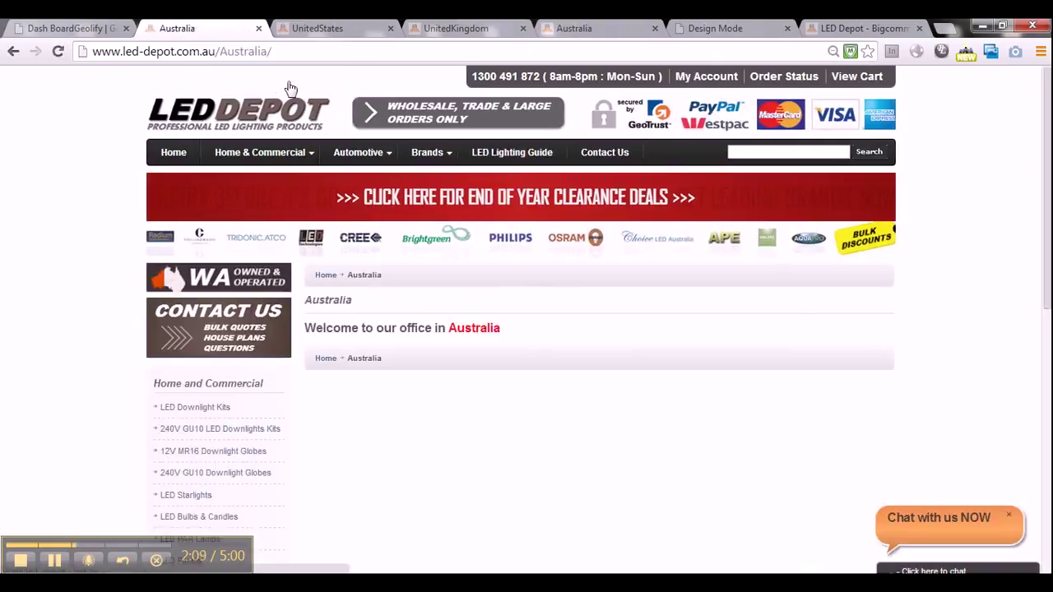
Switch back to Geolify and reopen the LED Depot world wide locations geo redirect for editing
left_click(97, 28)
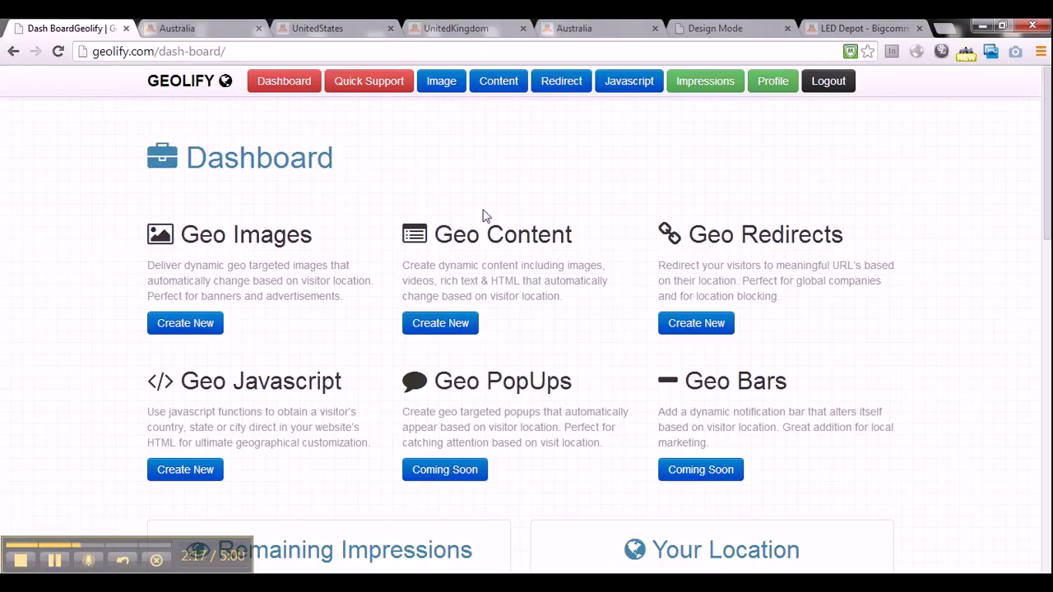
left_click(560, 82)
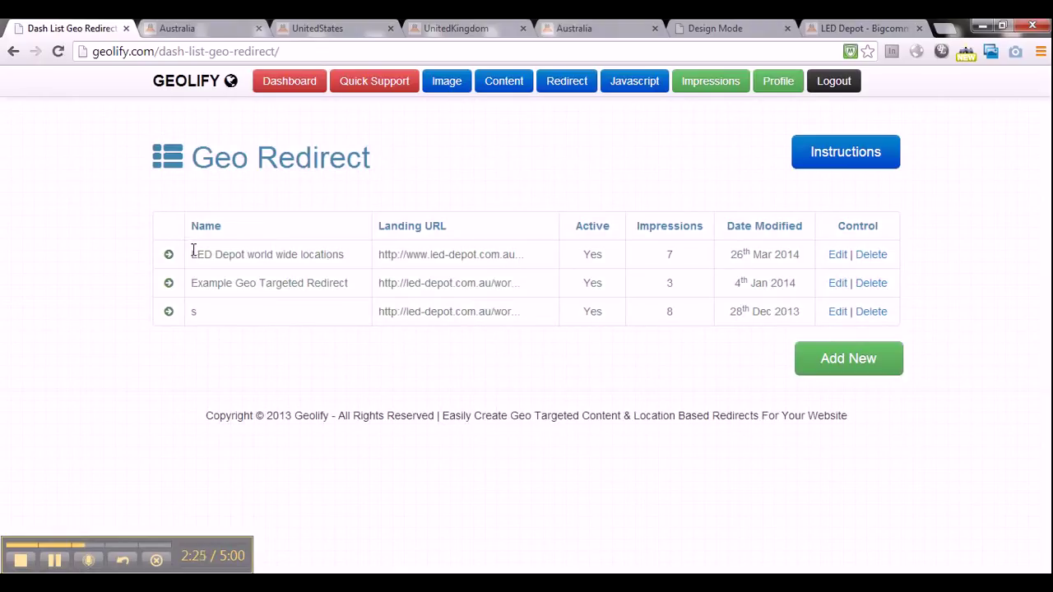
left_click_drag(193, 250, 553, 257)
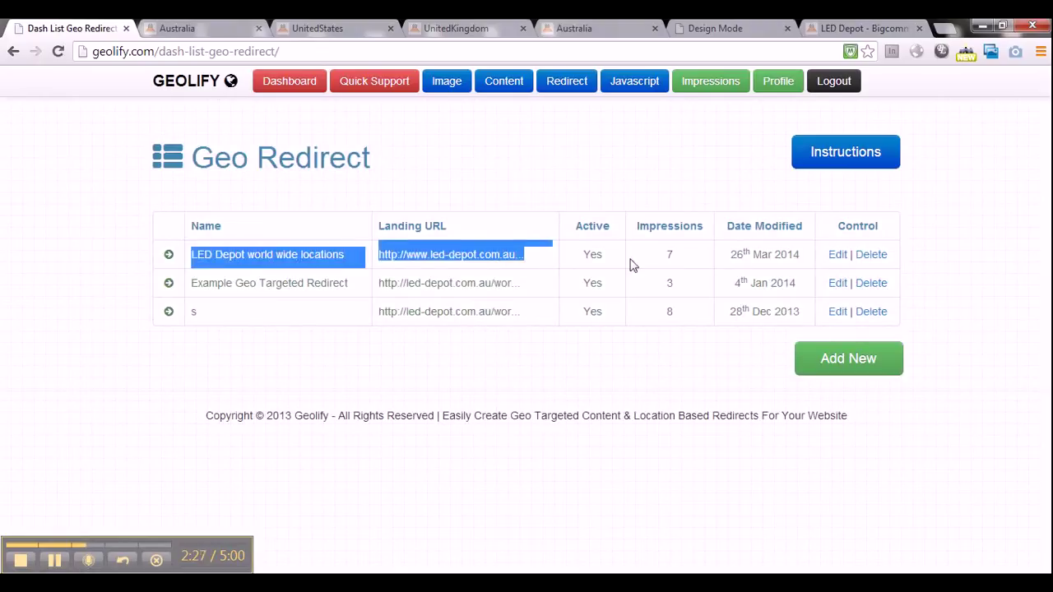
left_click(836, 257)
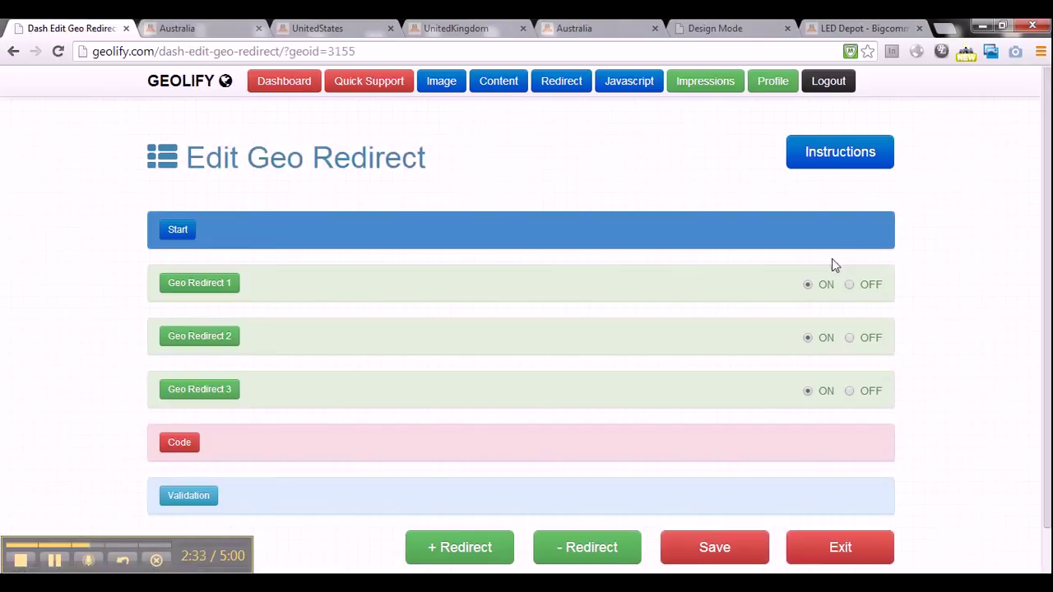
Expand the three geo redirects to review their locations and URLs, turn off the Australia redirect, and save the changes
scroll(794, 280, "down", 1)
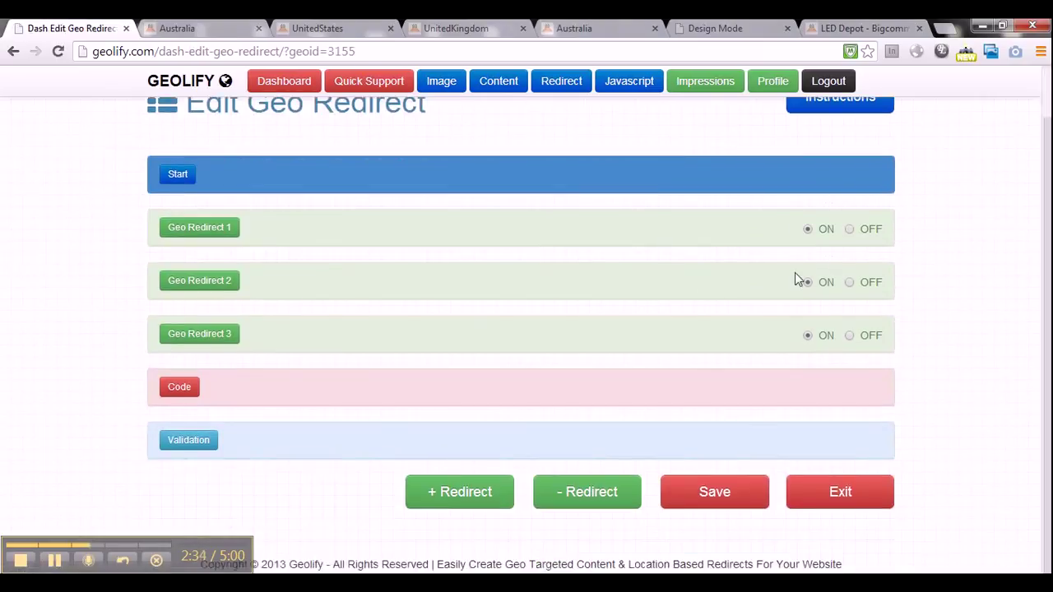
left_click(235, 342)
left_click(228, 282)
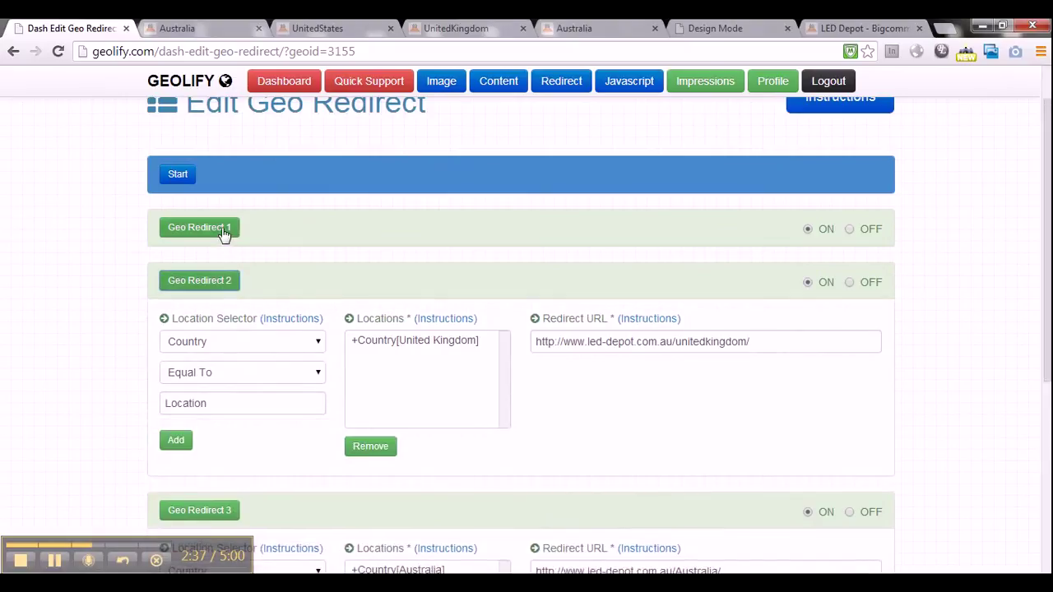
left_click(224, 232)
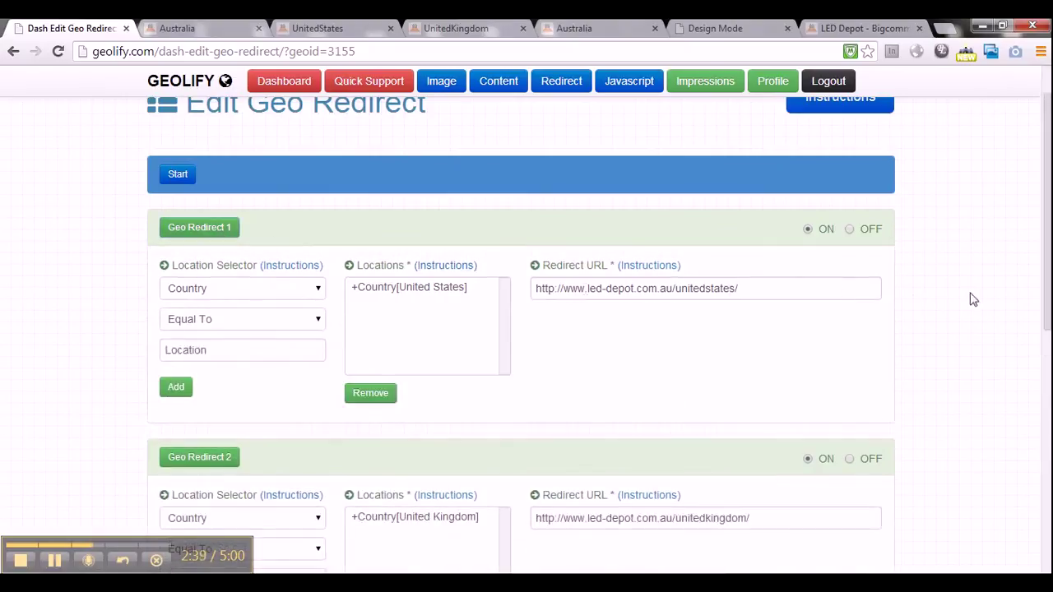
scroll(938, 307, "down", 5)
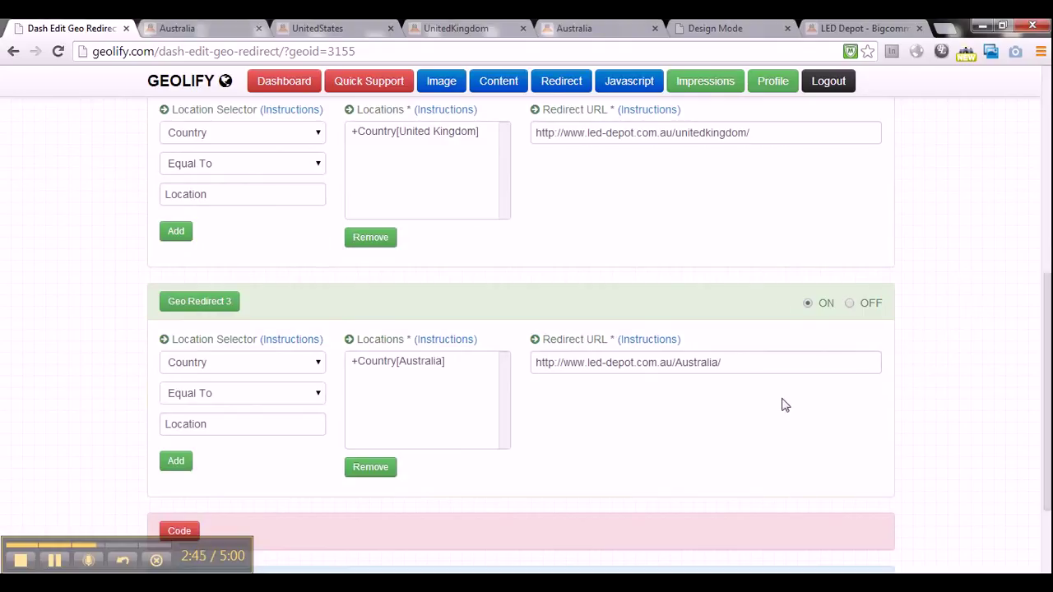
left_click(848, 306)
scroll(913, 347, "down", 2)
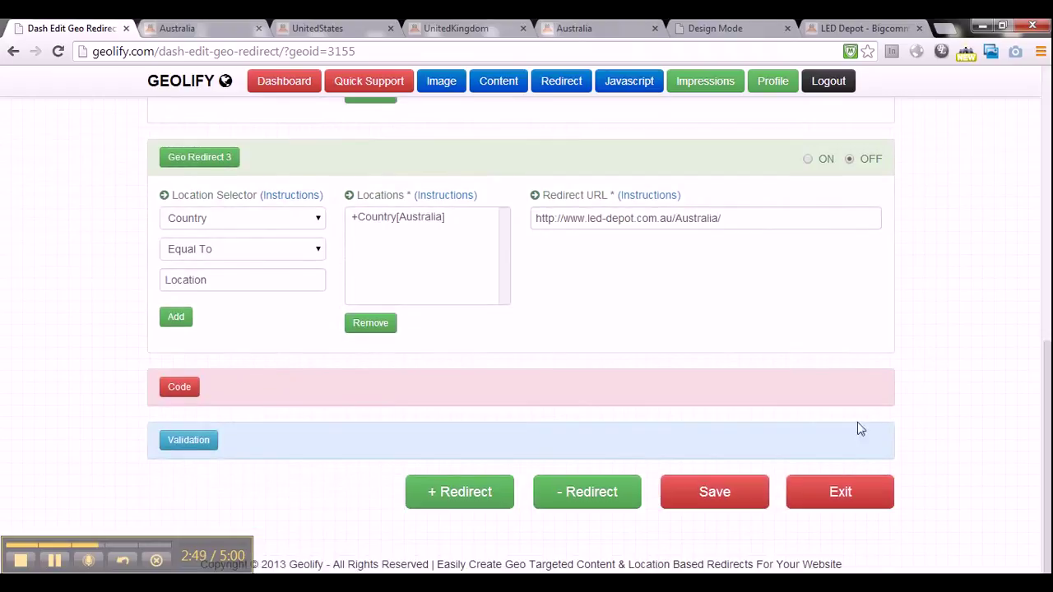
left_click(749, 491)
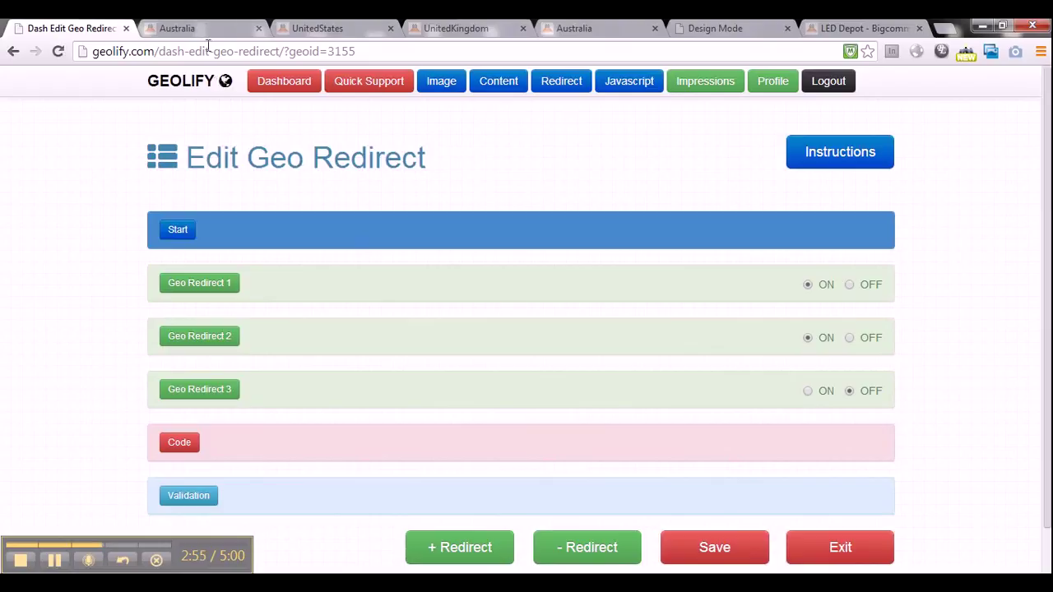
left_click(208, 33)
left_click_drag(221, 56, 372, 60)
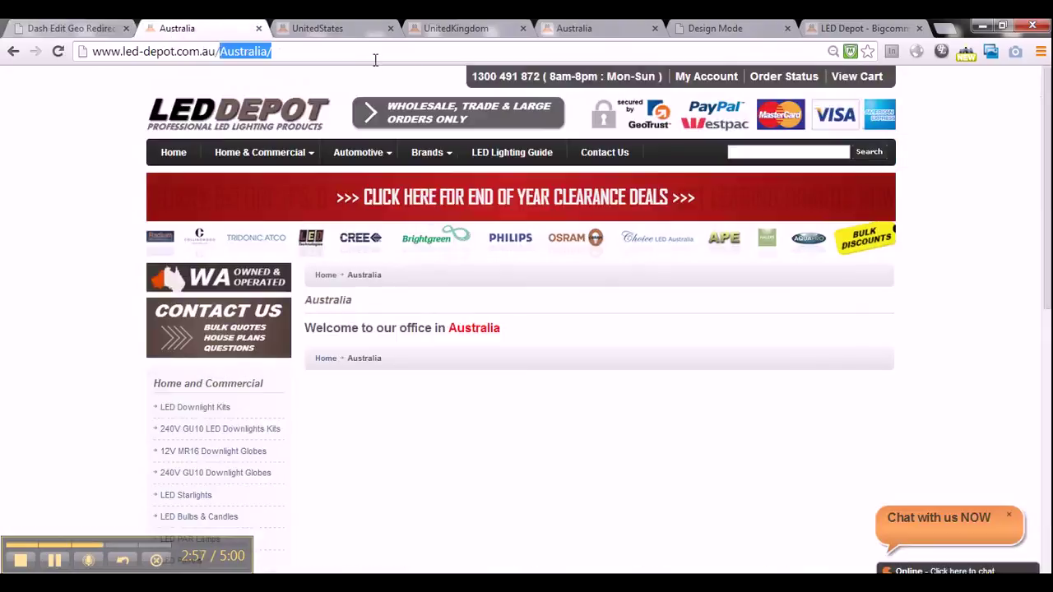
type("world")
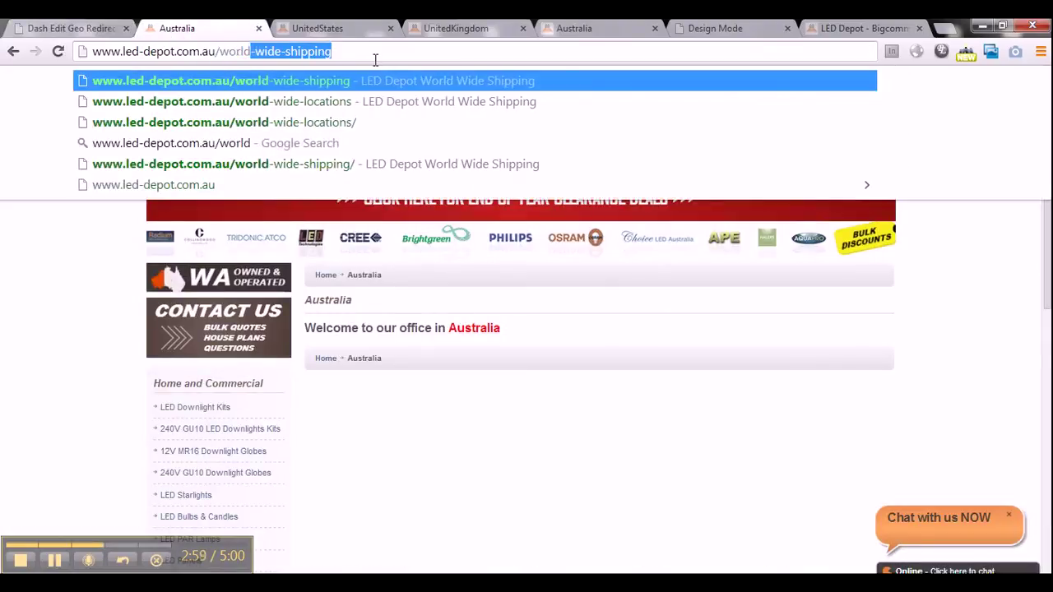
type("-wide-locations")
key("Return")
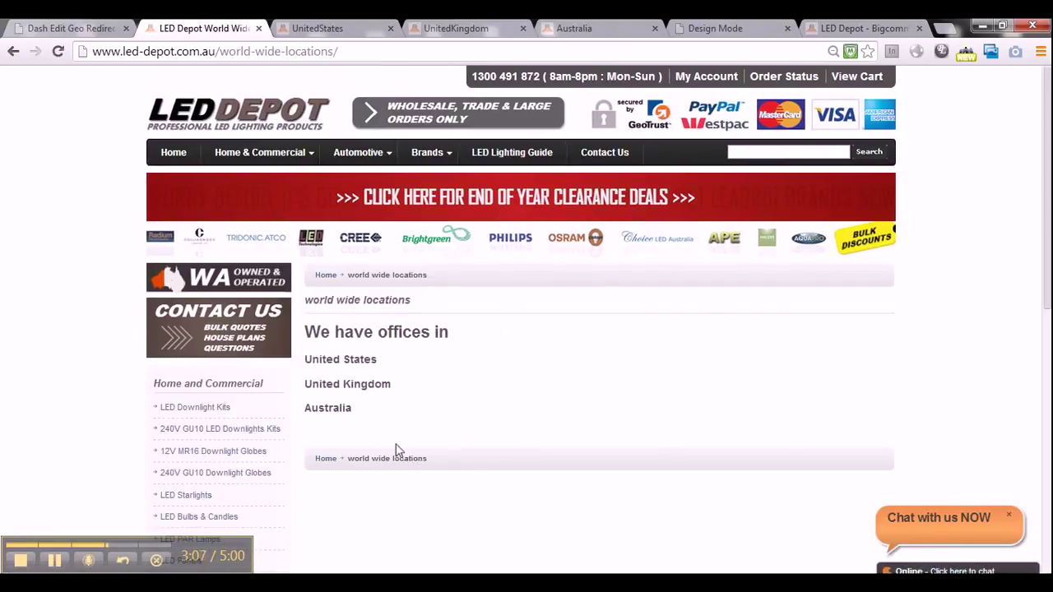
Back in Geolify's validation settings, enable Test Mode with United States as the test country and save the geo redirect
left_click(98, 28)
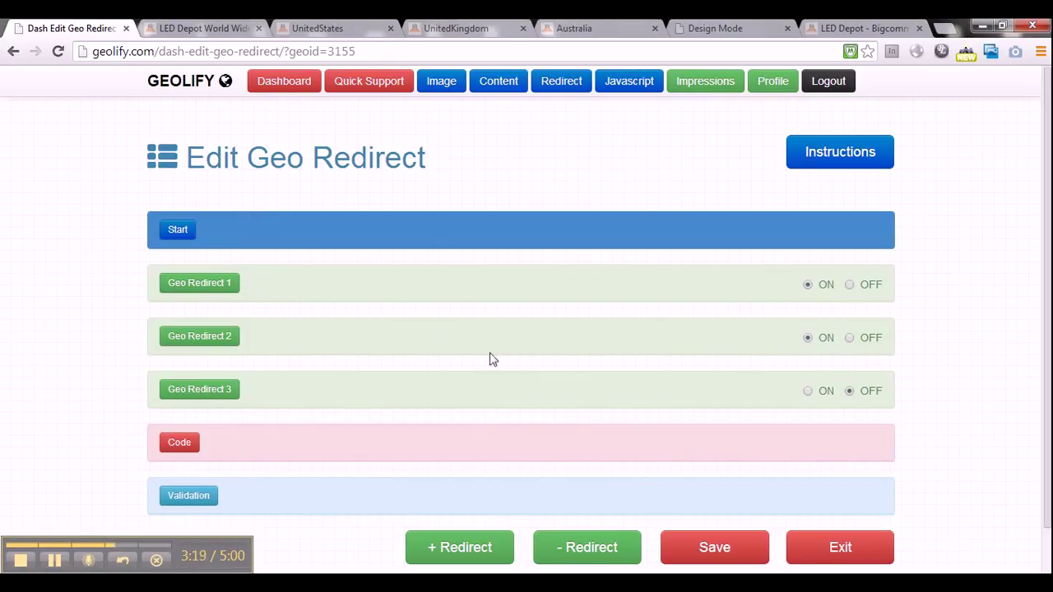
scroll(482, 355, "down", 1)
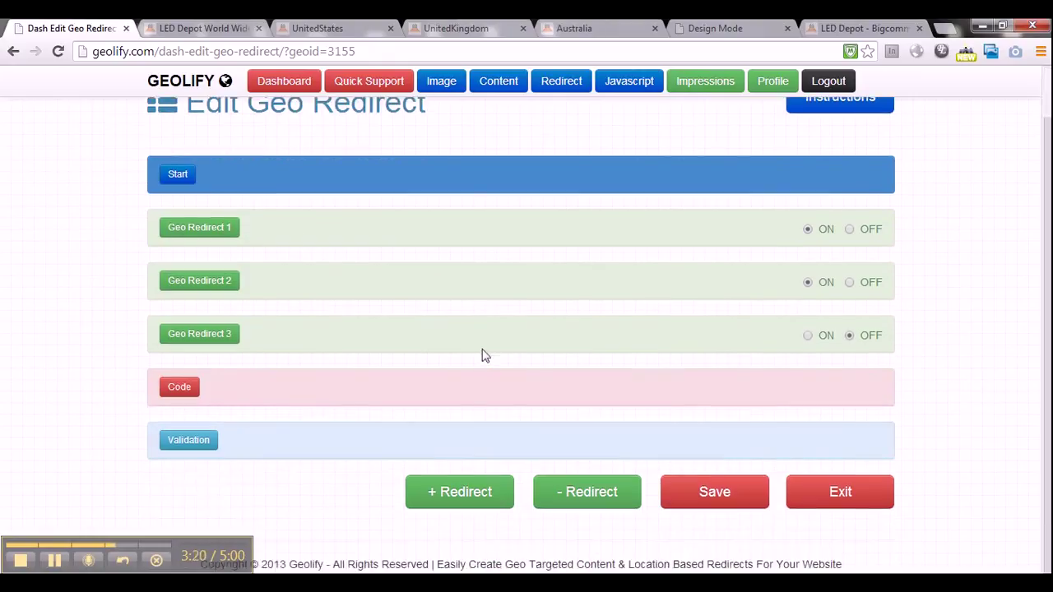
left_click(181, 447)
scroll(180, 456, "down", 1)
scroll(180, 455, "down", 3)
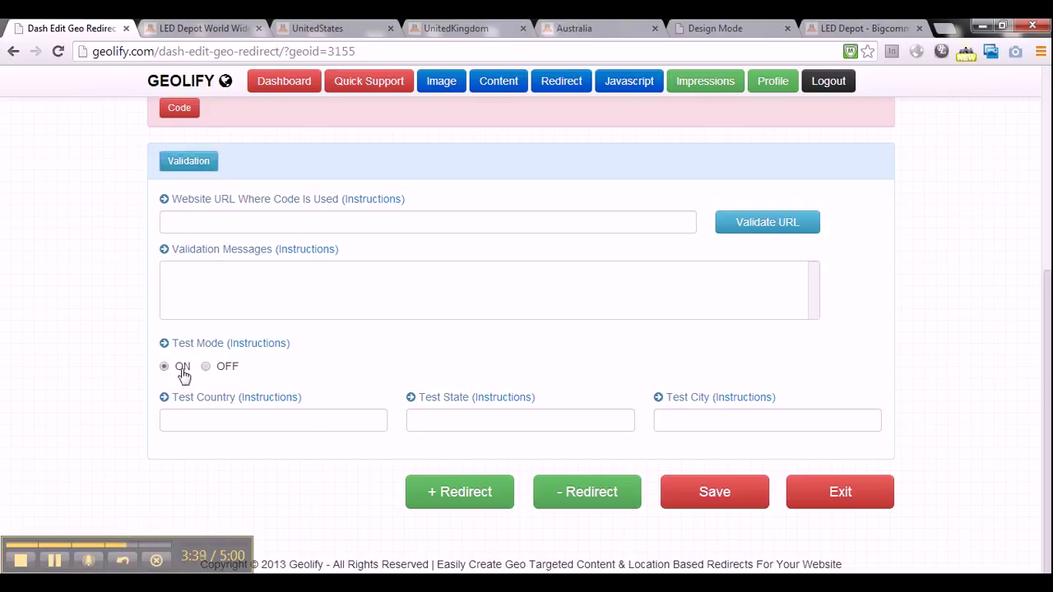
left_click(226, 417)
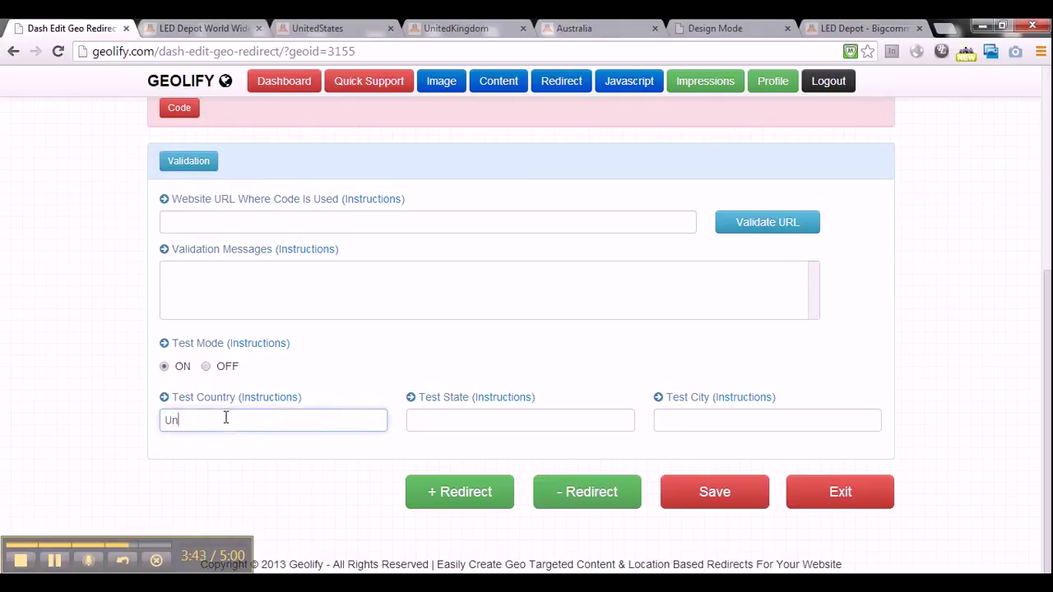
type("United")
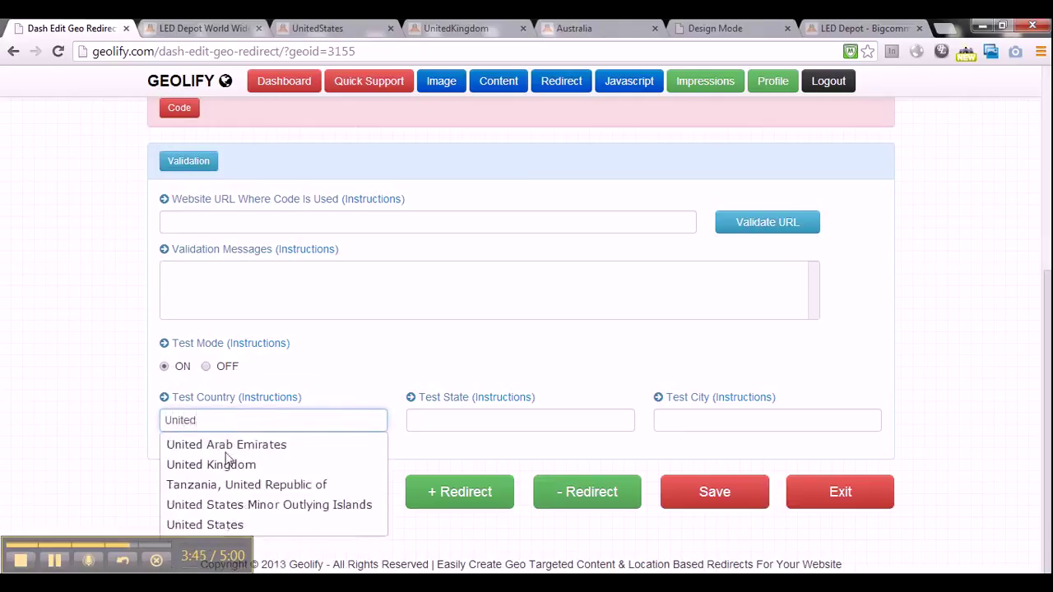
left_click(237, 523)
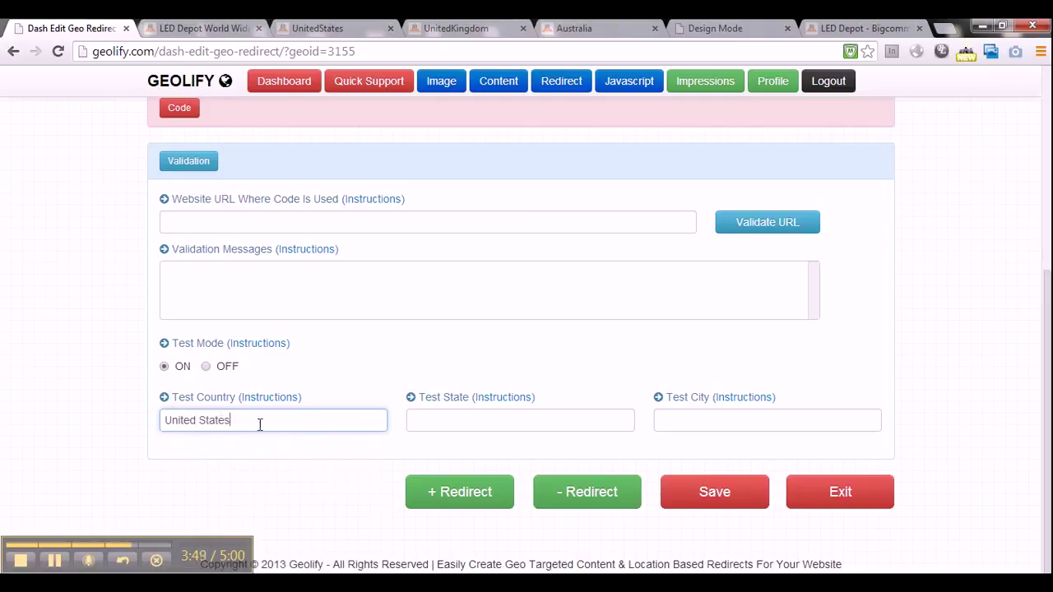
left_click(693, 490)
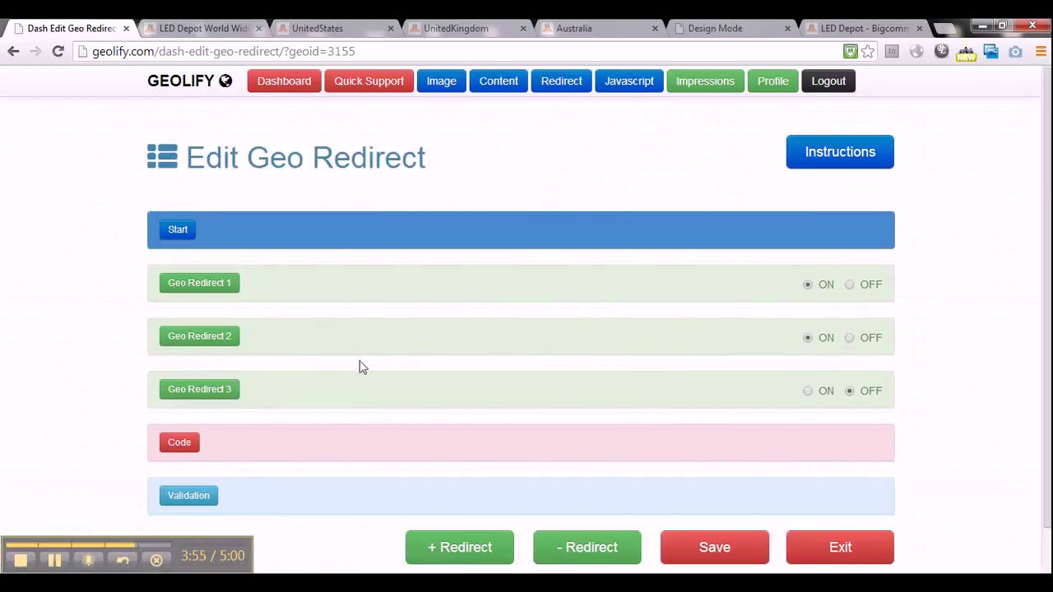
Switch to the LED Depot world wide locations page and reload its address to test the United States redirect
left_click(216, 29)
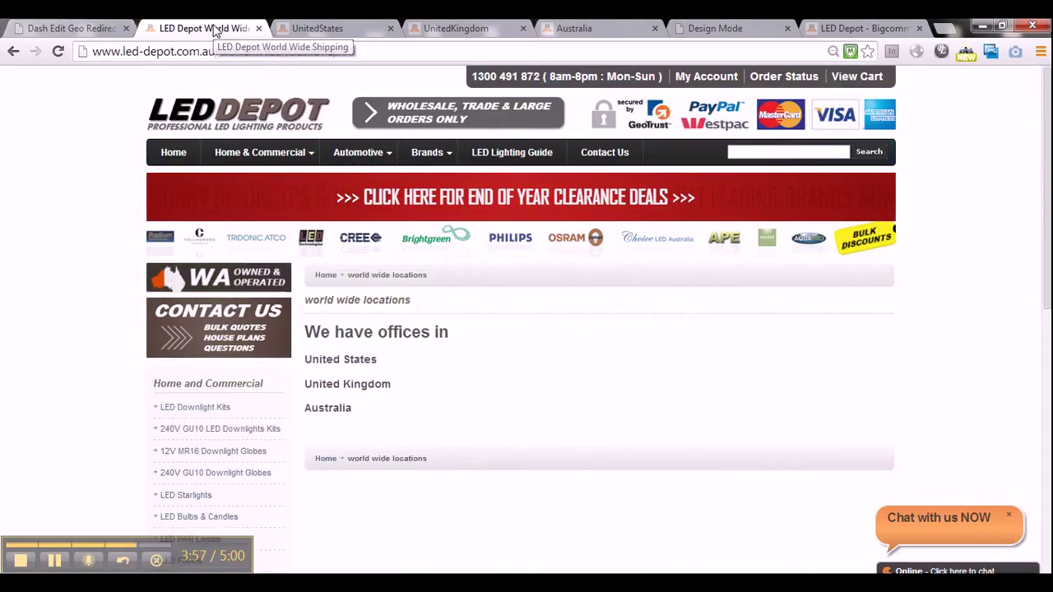
left_click(345, 53)
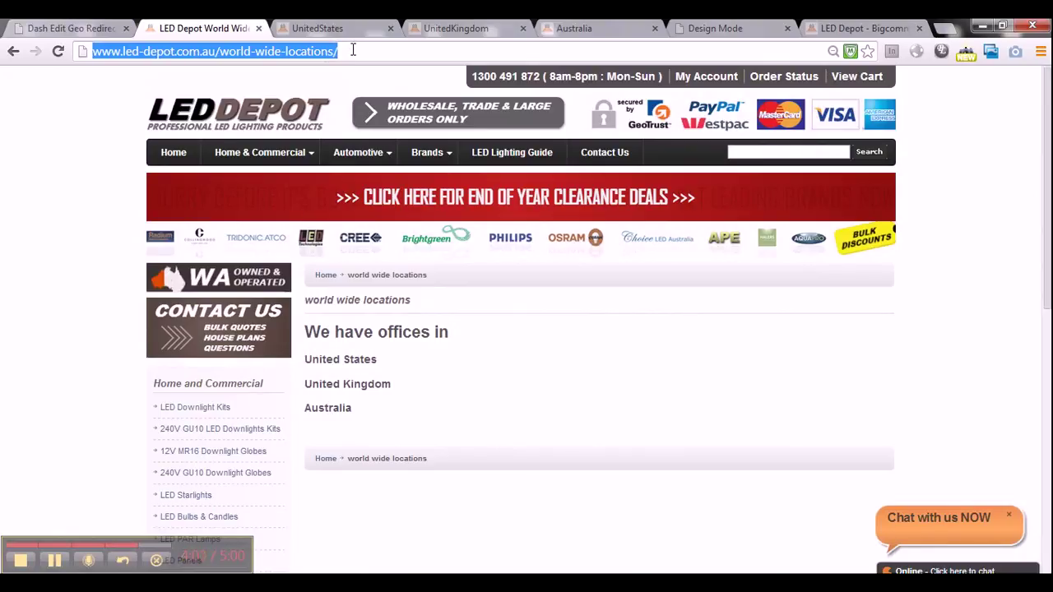
key("Return")
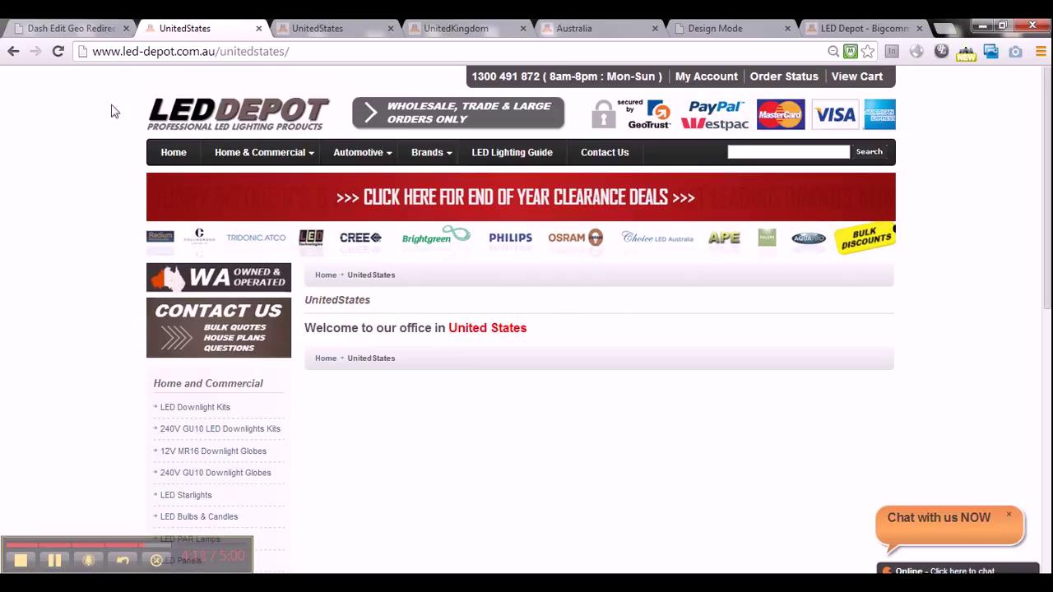
Return to the validation settings in Geolify, change the test country to United Kingdom, and save the geo redirect
left_click(83, 30)
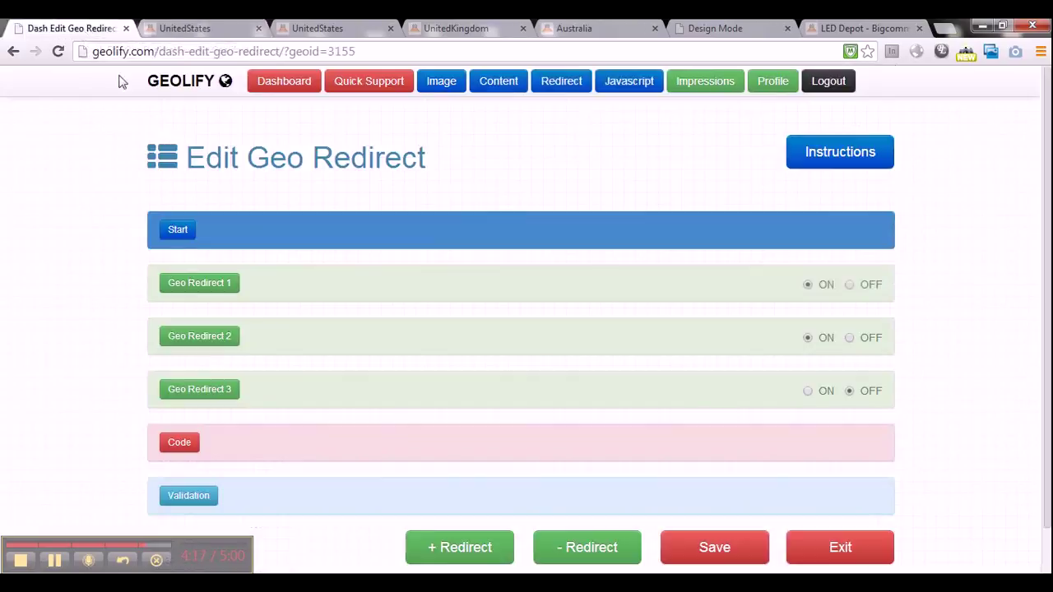
scroll(210, 198, "down", 1)
left_click(211, 439)
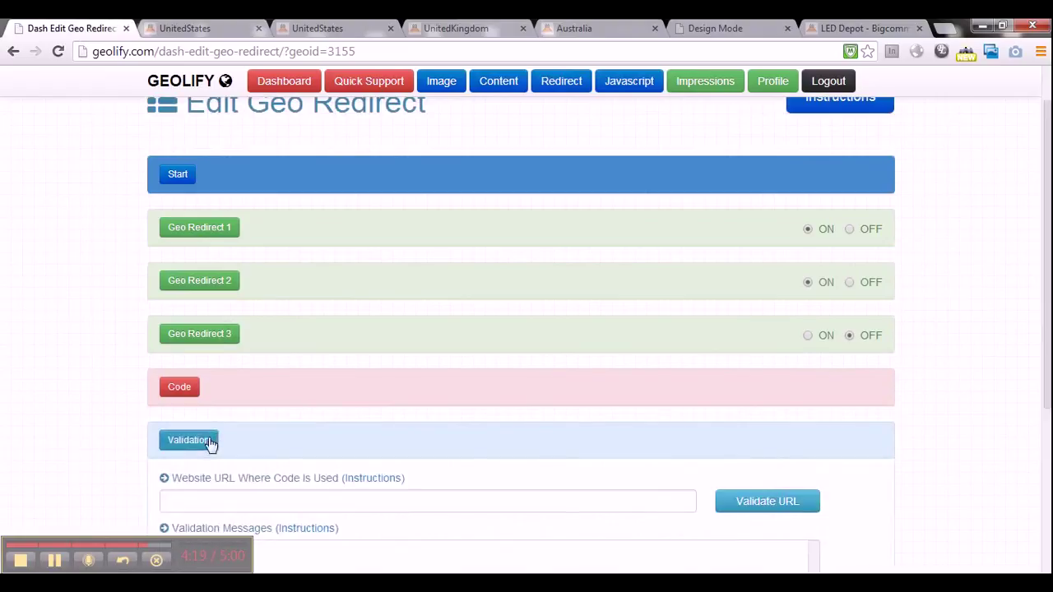
left_click_drag(238, 423, 121, 431)
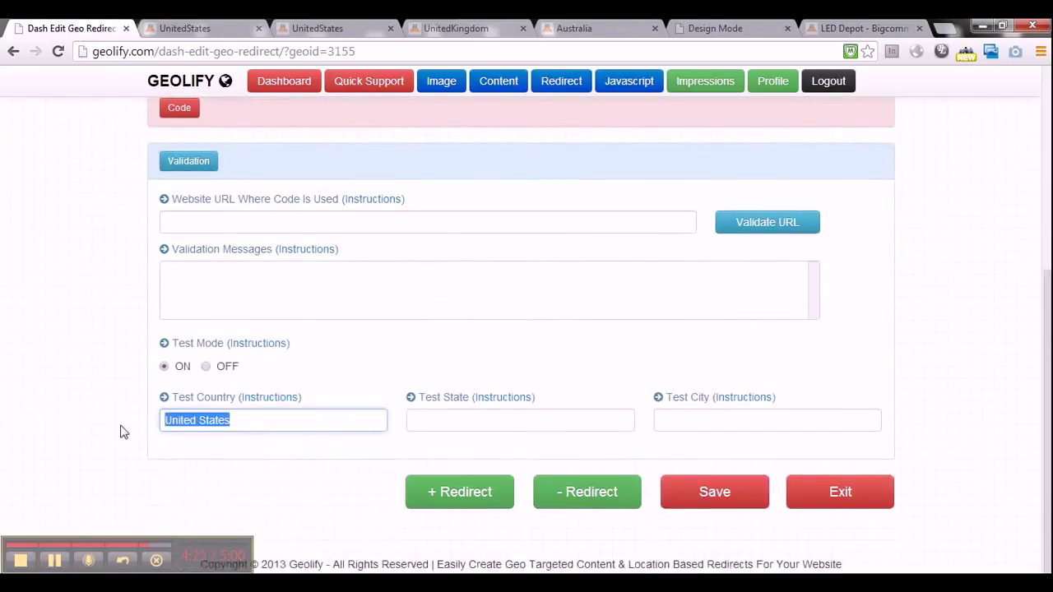
type("United K")
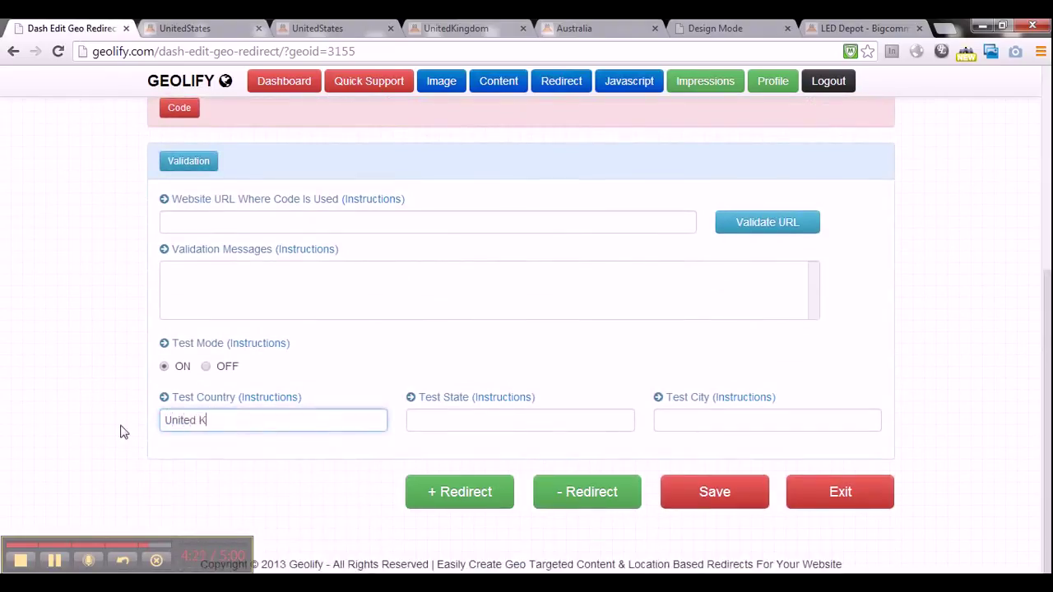
type("ingdom")
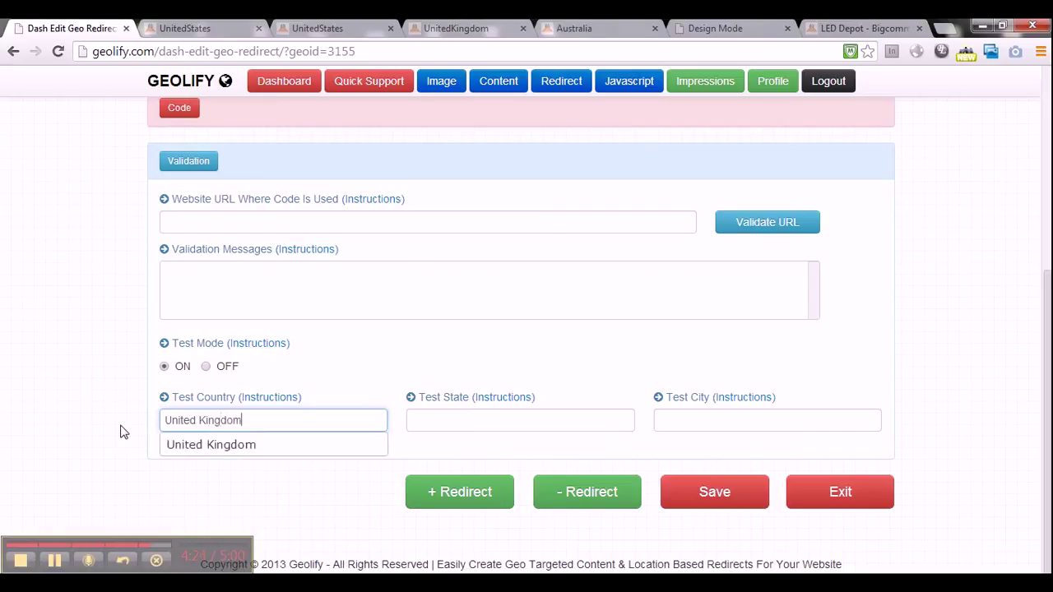
left_click(211, 443)
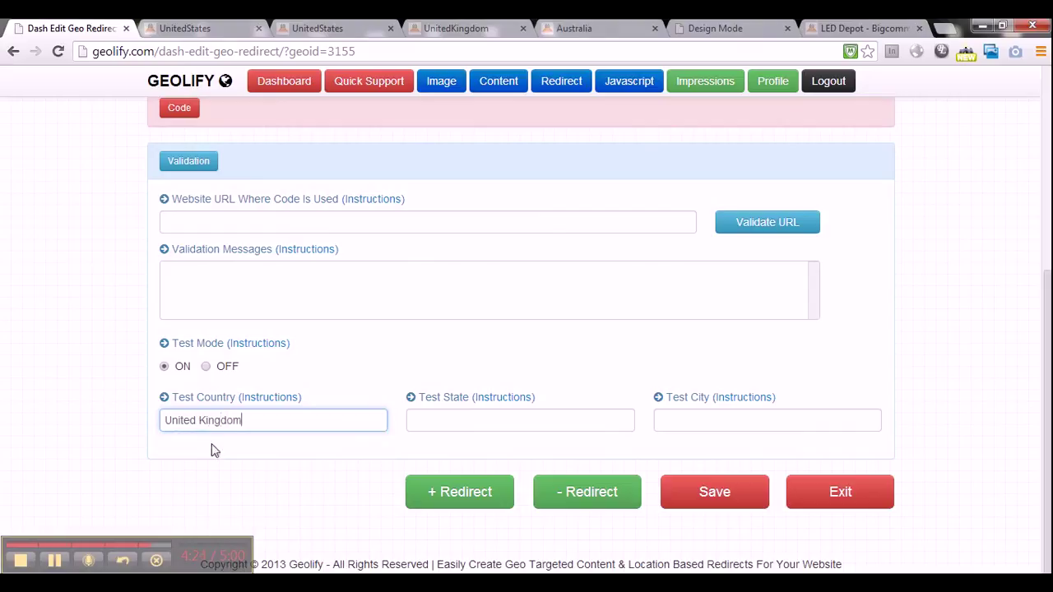
left_click(711, 500)
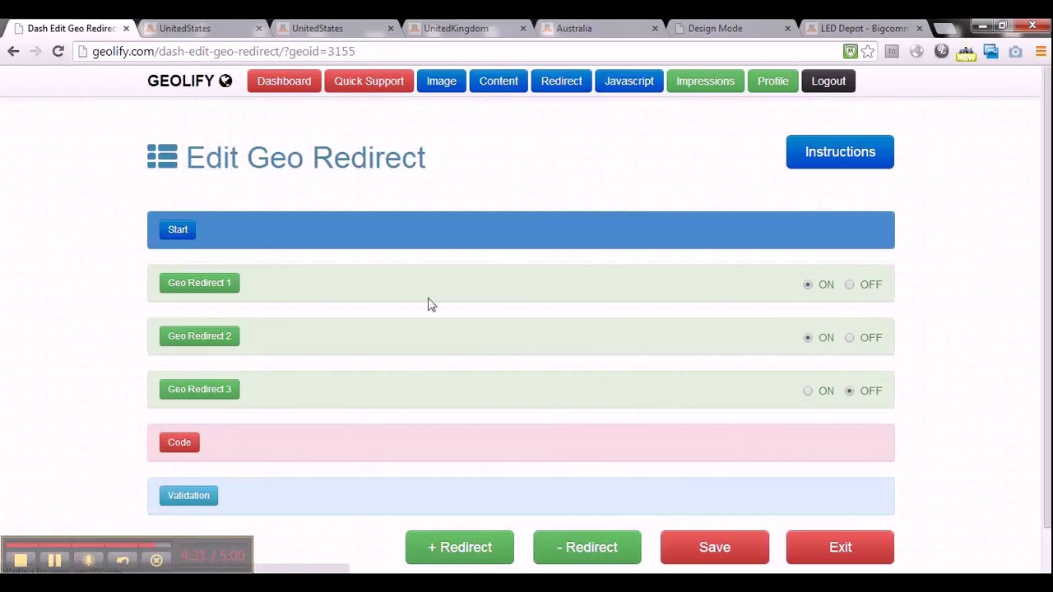
left_click(216, 28)
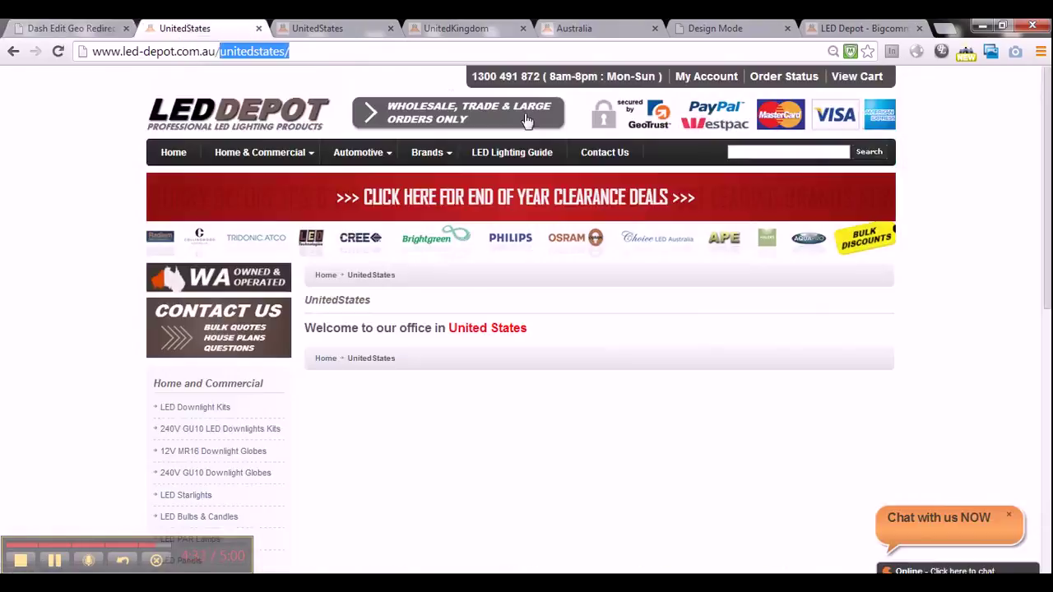
left_click_drag(219, 51, 290, 52)
type("worl")
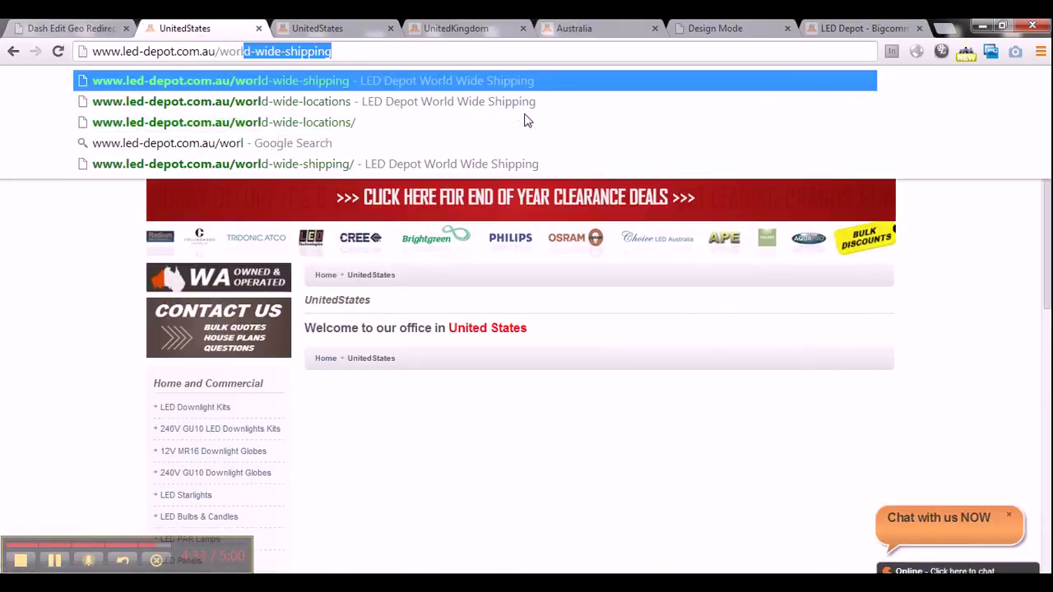
type("d-wid")
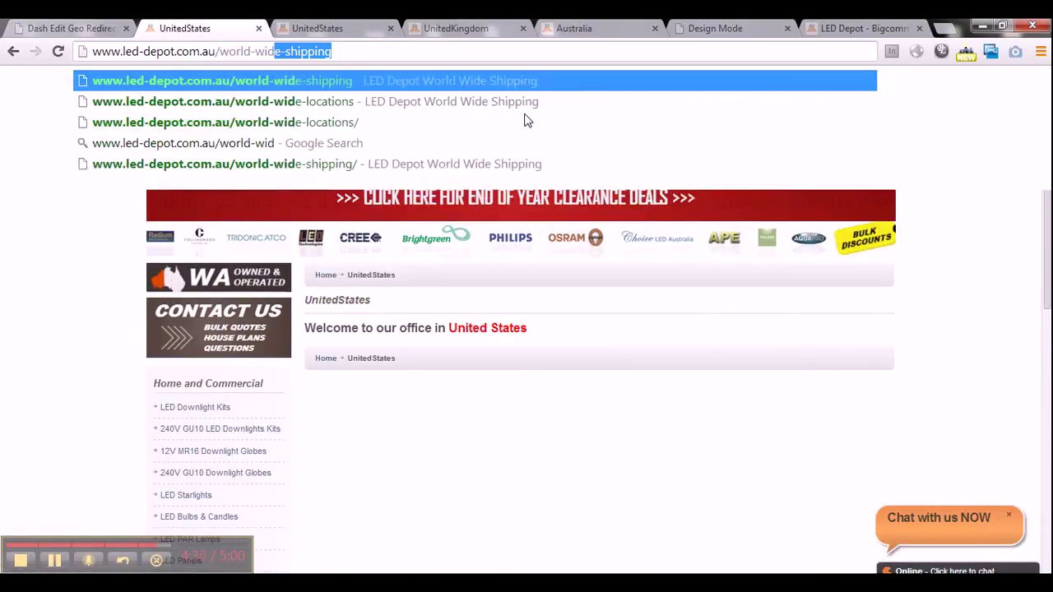
type("e-")
key("BackSpace")
type("e-")
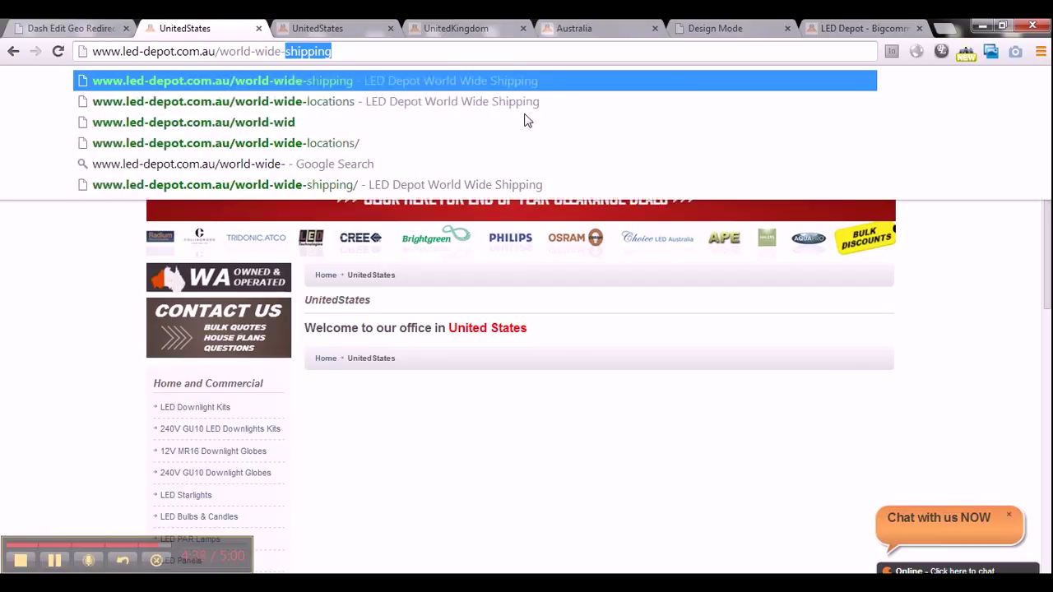
type("lo")
key("Return")
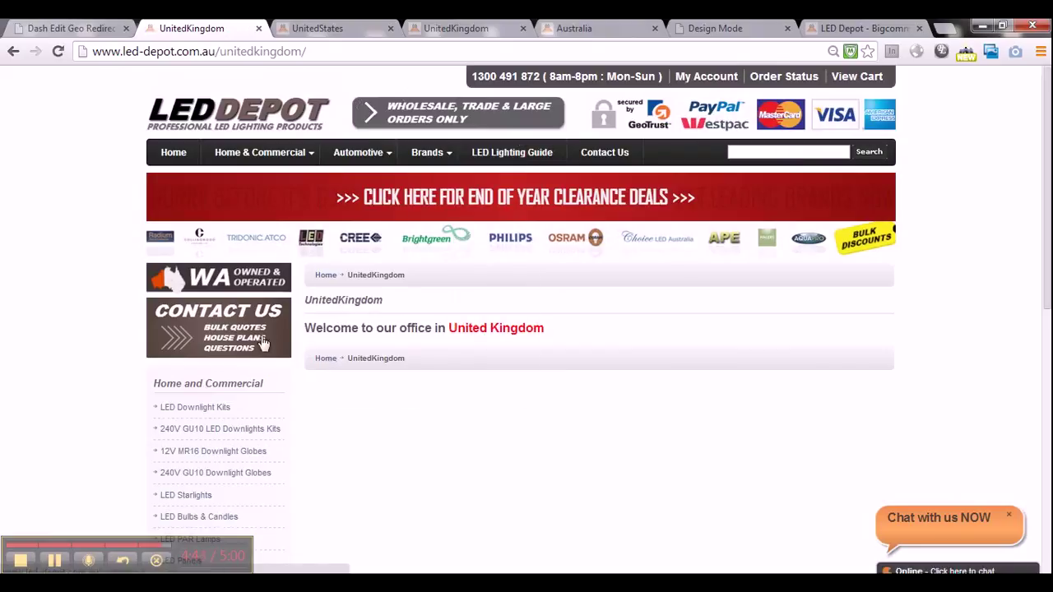
Go back to Geolify's validation settings, turn Test Mode off, and save the geo redirect
left_click(99, 27)
scroll(289, 432, "down", 1)
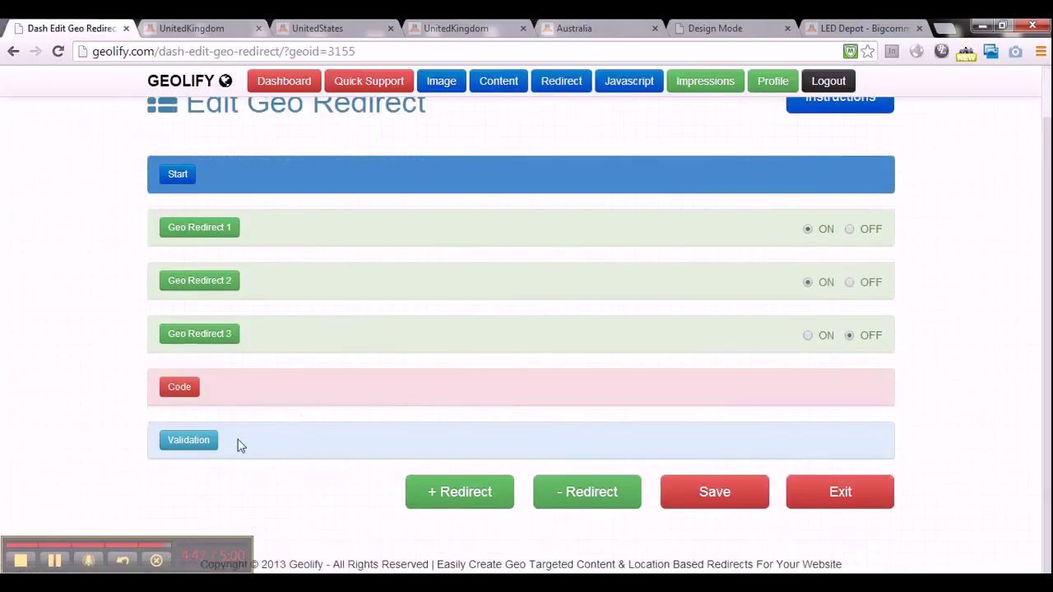
left_click(195, 445)
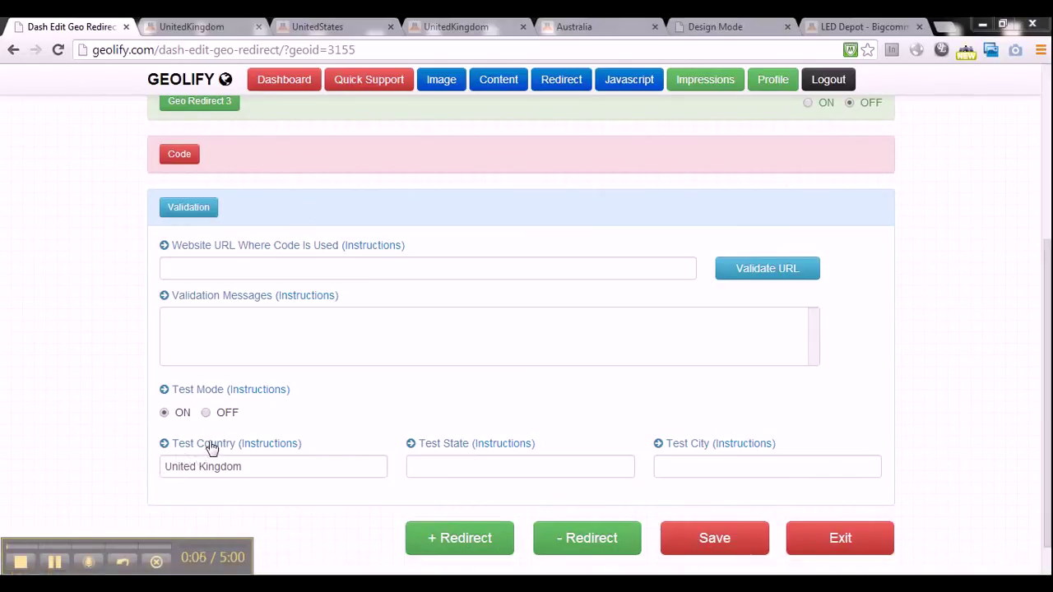
left_click(206, 413)
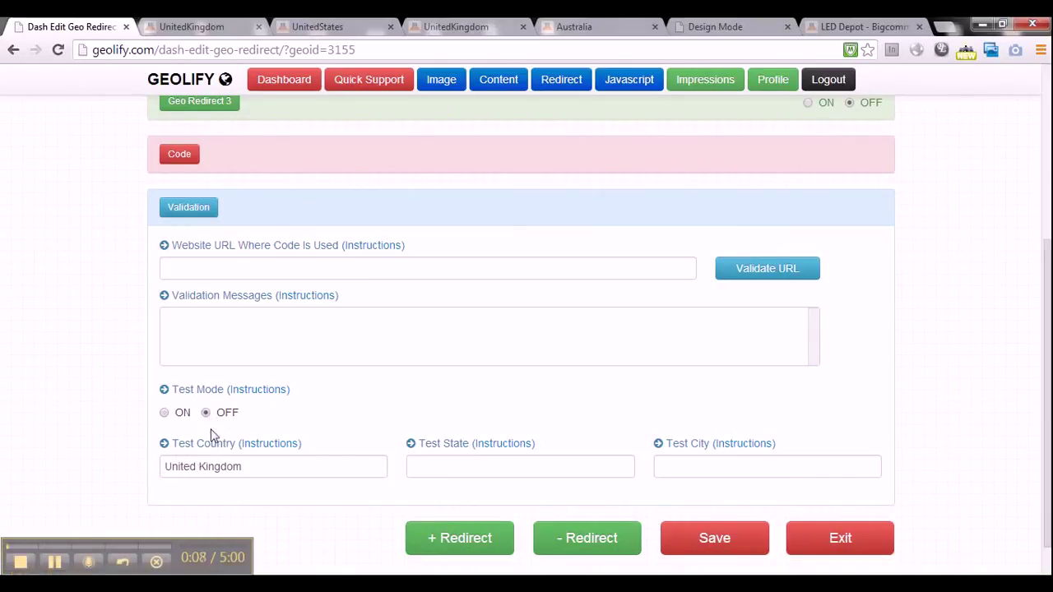
left_click(719, 545)
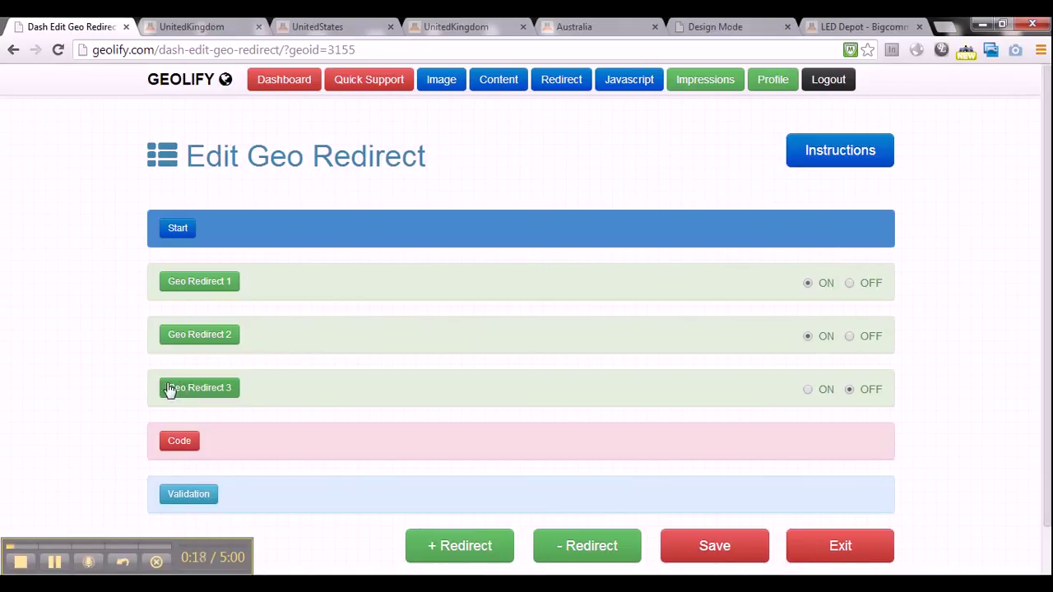
Open the geo redirect's Start settings and review the name, description, landing URL, Redirect All Pages and Redirect Status
scroll(315, 423, "down", 1)
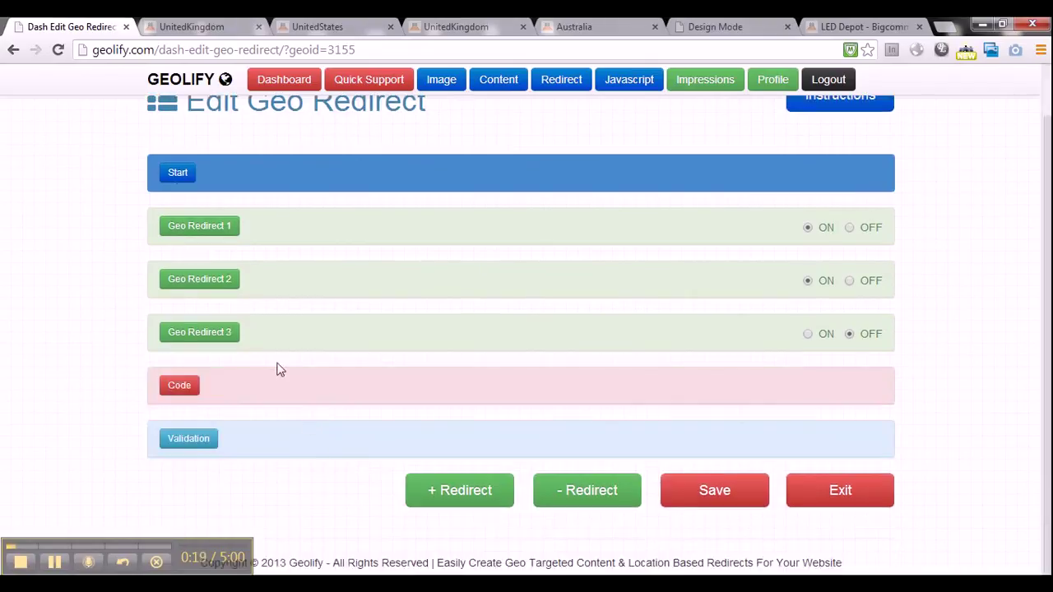
scroll(223, 209, "up", 1)
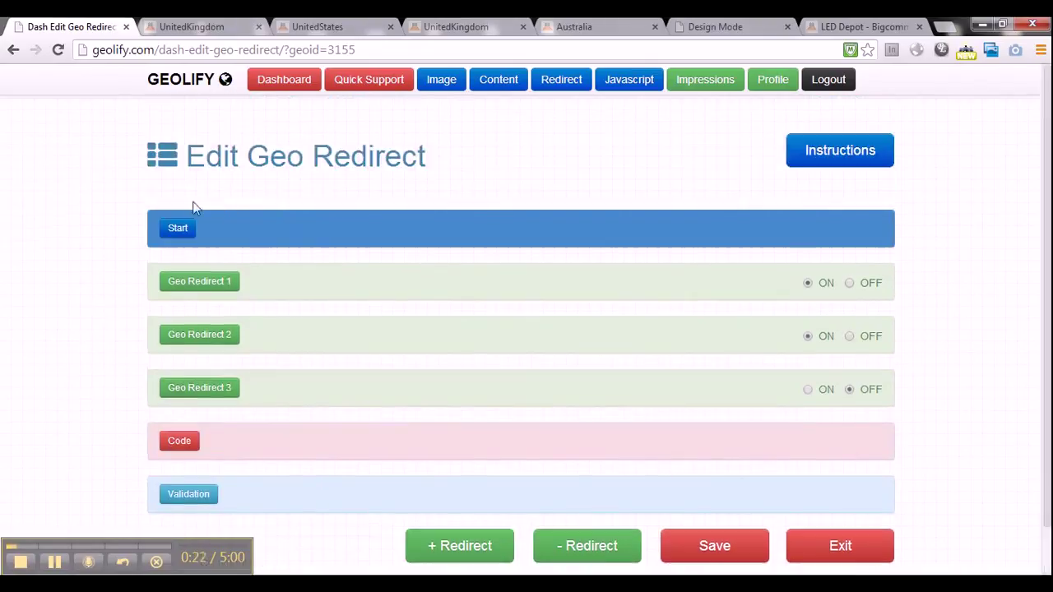
left_click(181, 236)
scroll(177, 251, "down", 1)
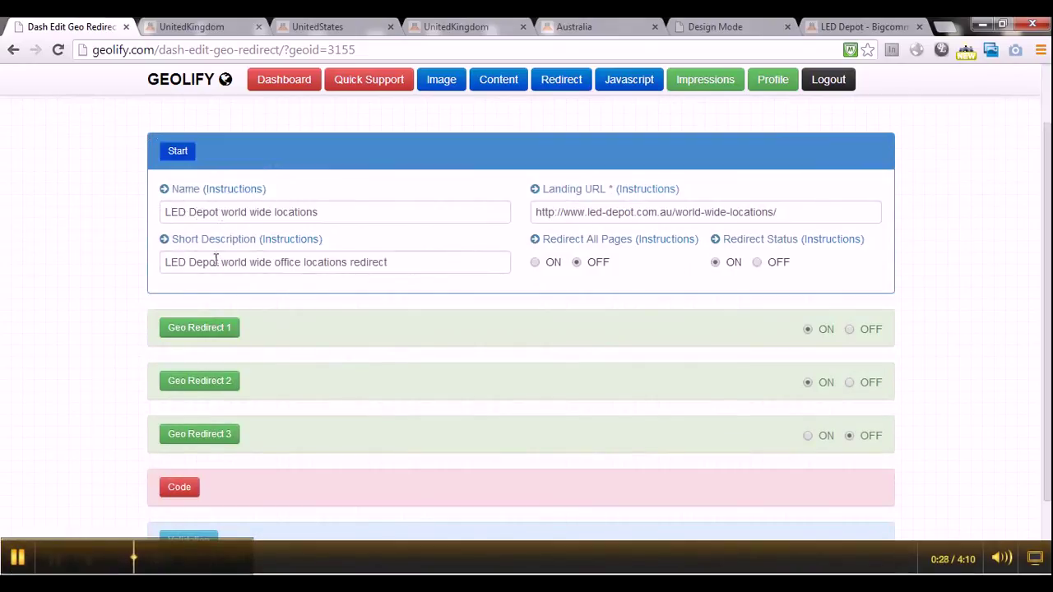
triple_click(611, 212)
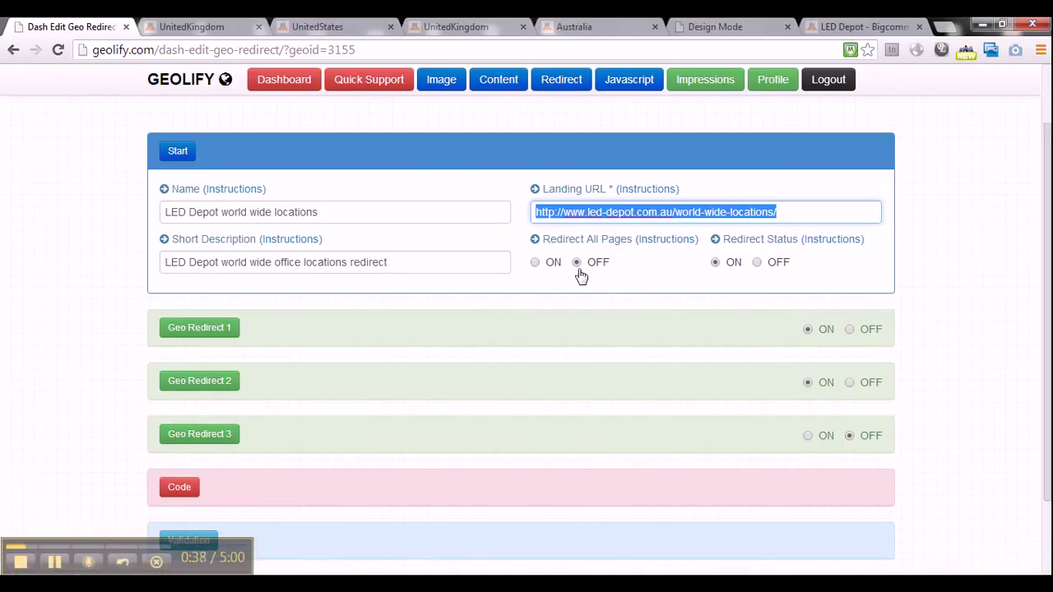
left_click(536, 214)
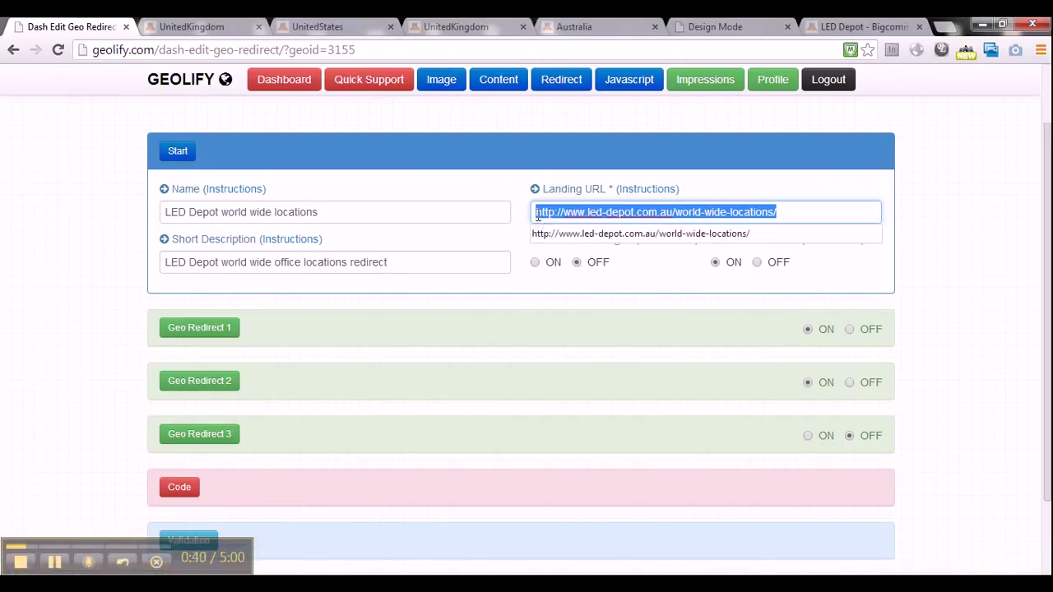
left_click_drag(777, 212, 520, 216)
left_click(619, 270)
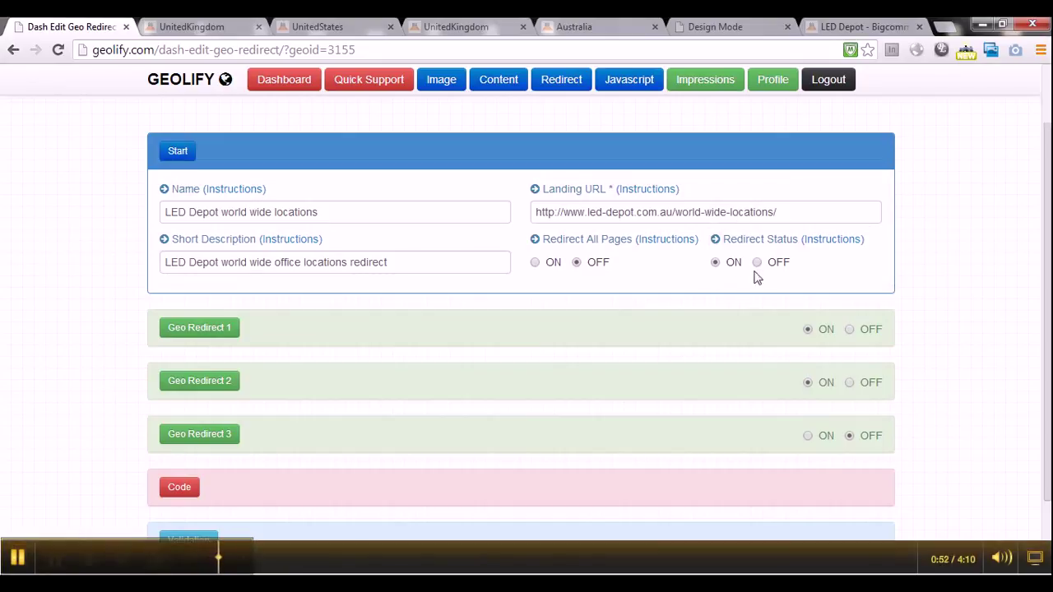
Expand Geo Redirects 1, 2 and 3 and review each one's country location and redirect URL
scroll(507, 326, "down", 1)
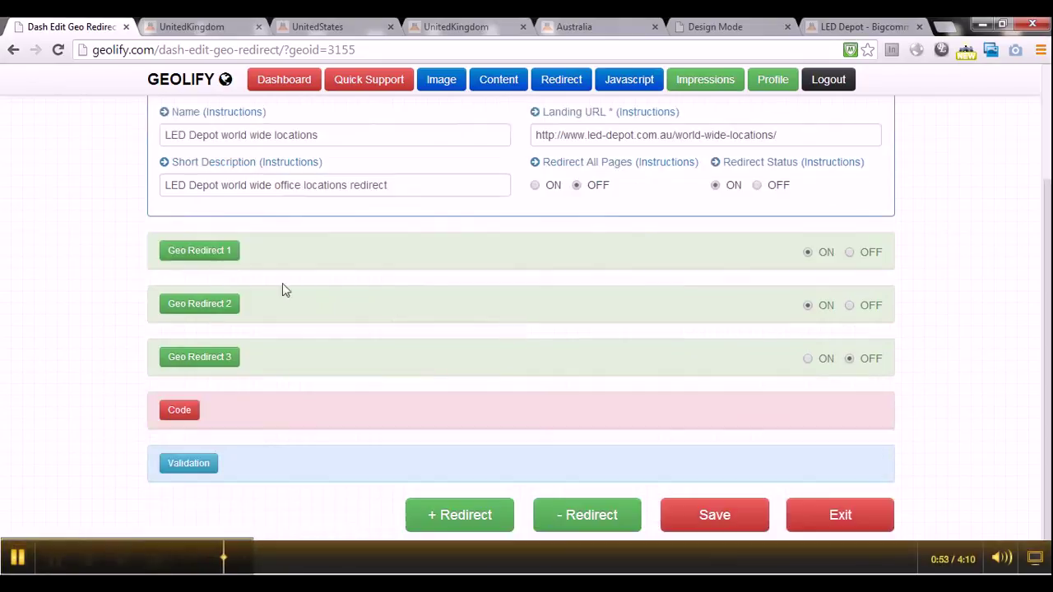
left_click(218, 253)
scroll(227, 261, "down", 1)
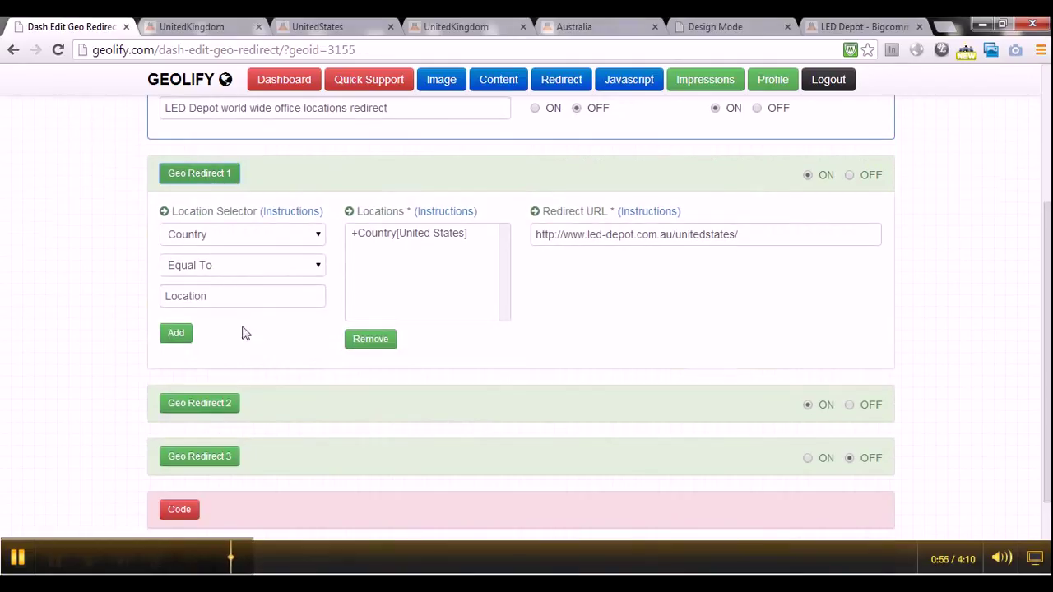
left_click(235, 404)
scroll(235, 404, "down", 3)
left_click(230, 409)
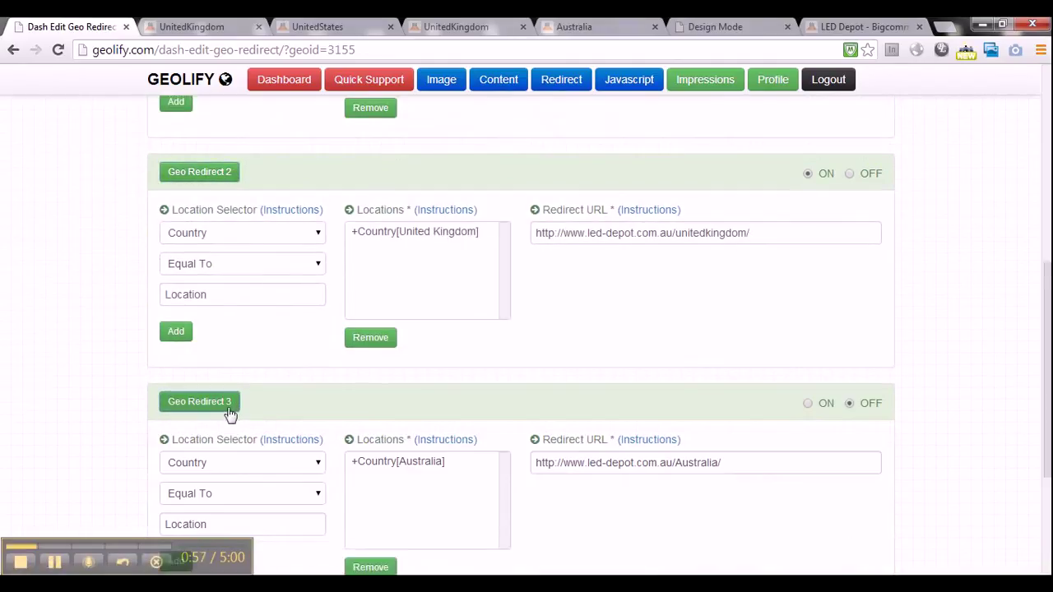
scroll(230, 415, "up", 4)
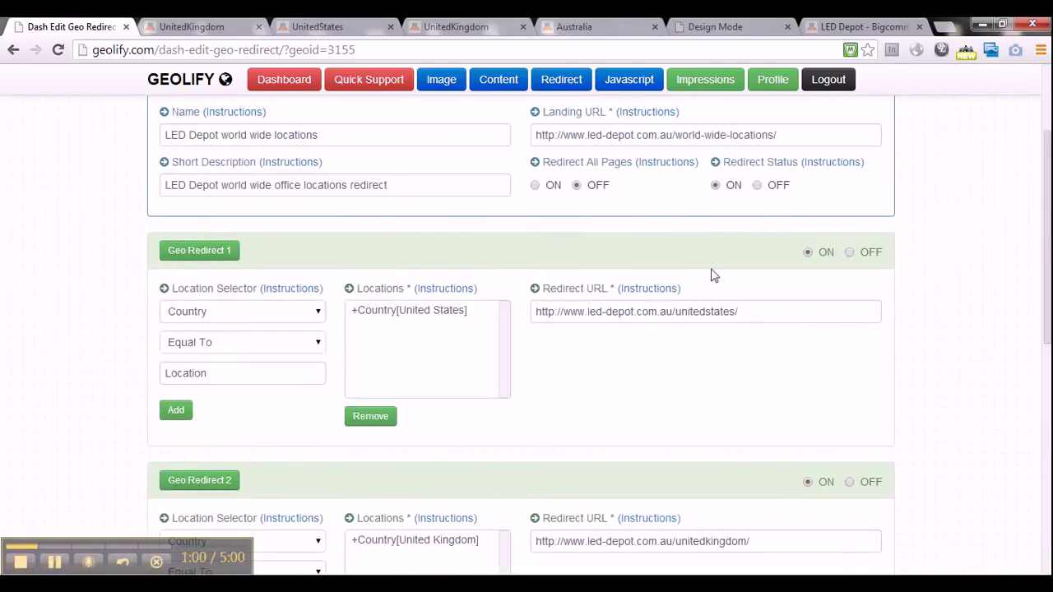
Remove Geo Redirect 3 for Australia and expand the remaining United States and United Kingdom redirects
left_click_drag(1047, 242, 1047, 473)
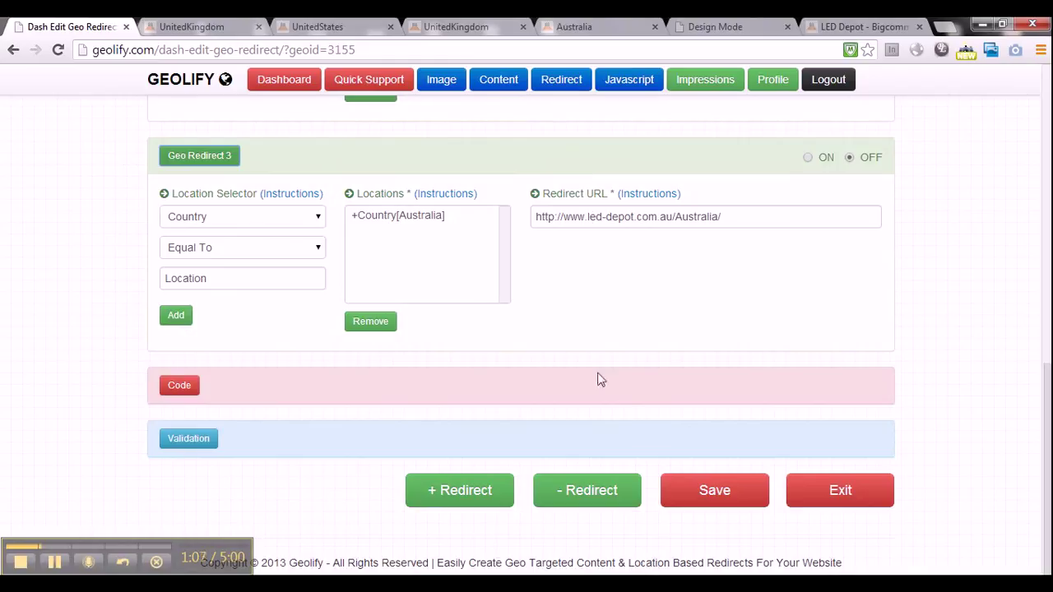
left_click(563, 491)
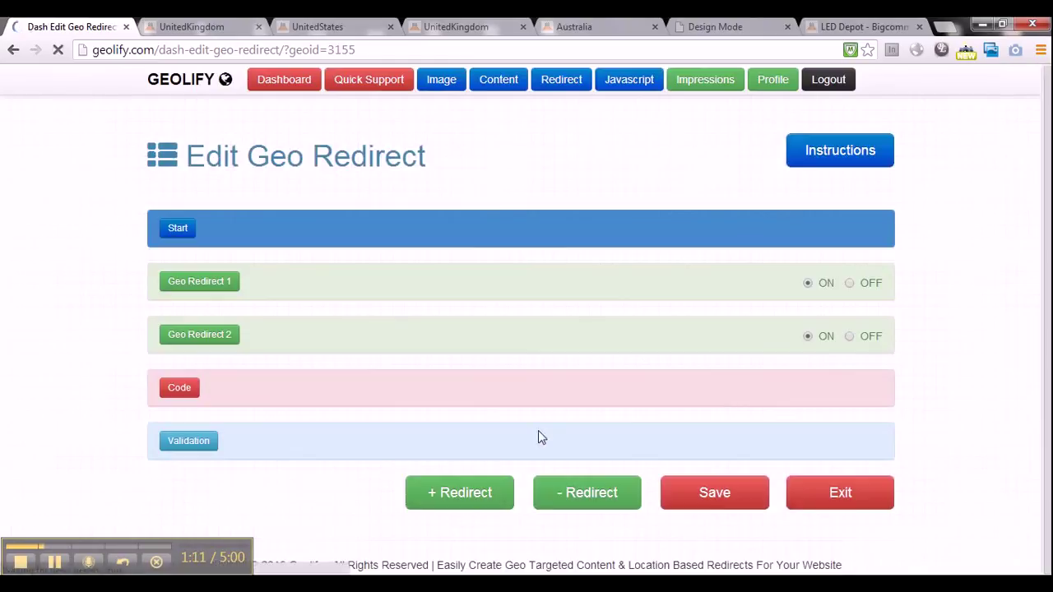
left_click(178, 340)
left_click(189, 284)
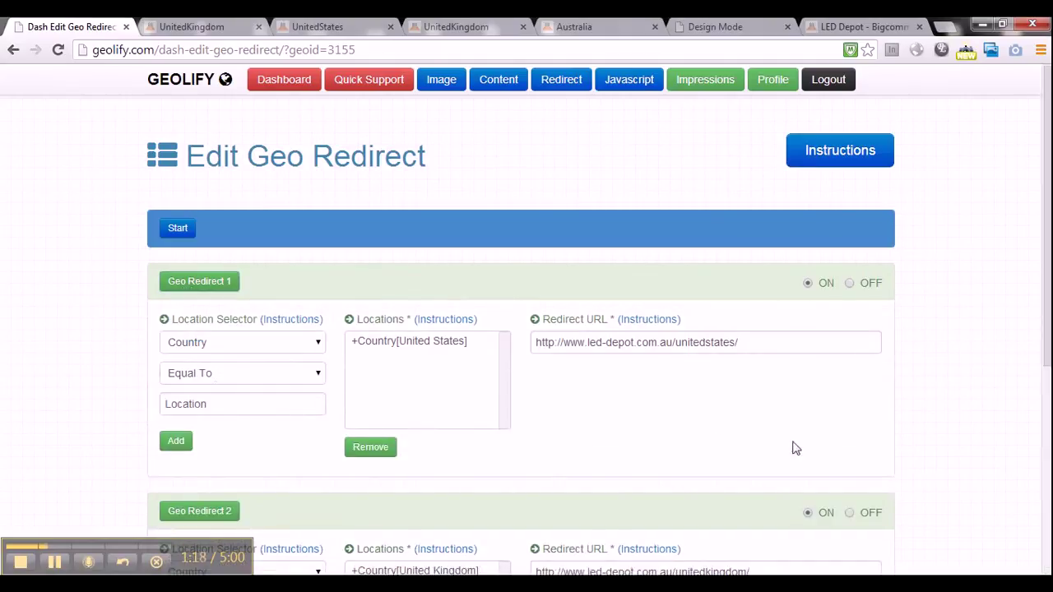
scroll(930, 376, "down", 5)
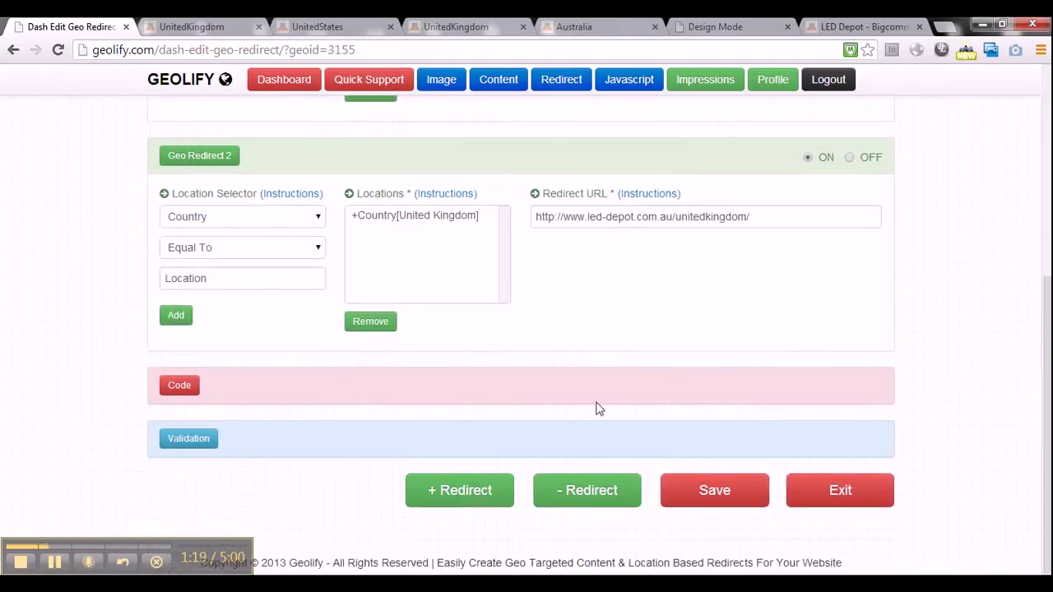
Open the Code and Validation sections and review the redirect scripts, the website URL field and the test settings
left_click(174, 392)
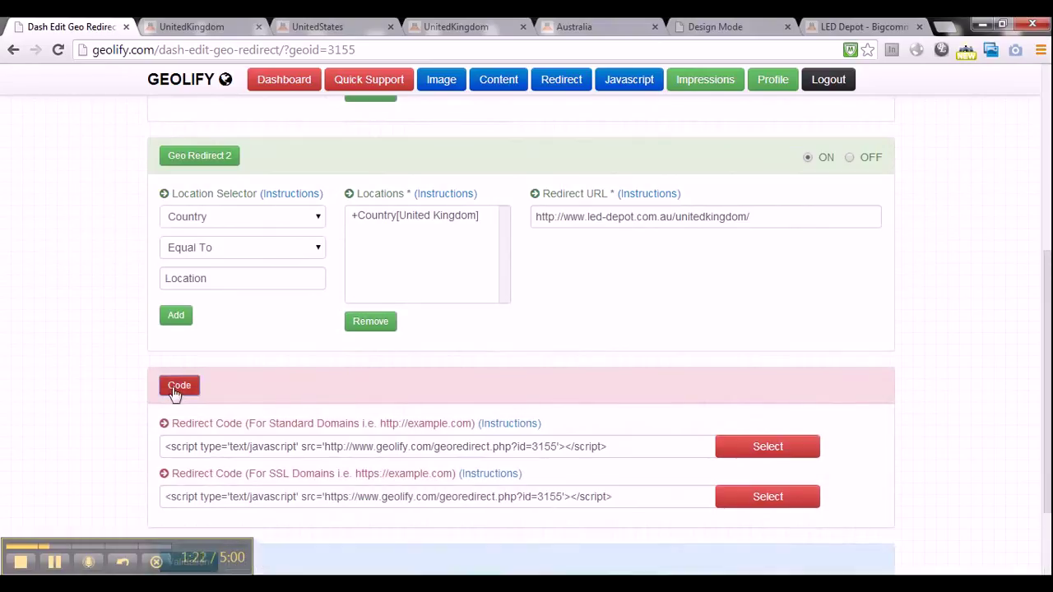
scroll(174, 391, "down", 1)
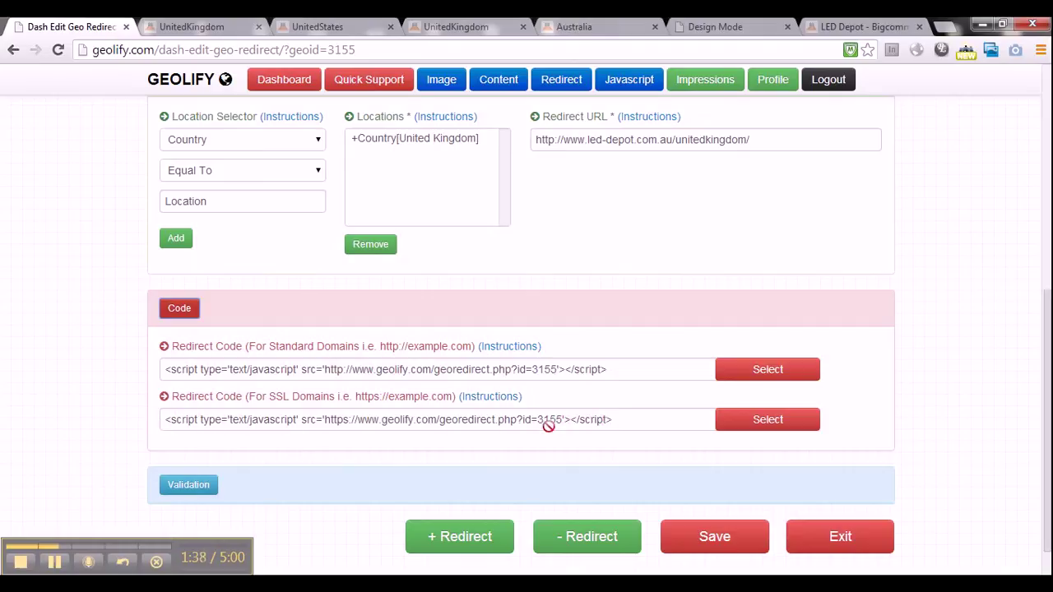
scroll(628, 425, "down", 1)
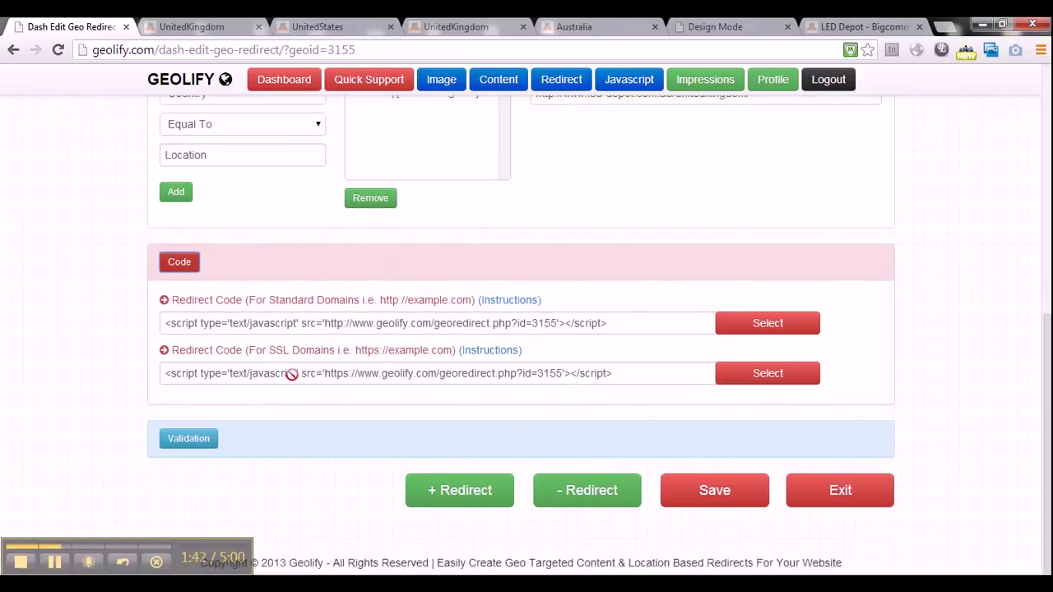
left_click(190, 436)
scroll(190, 432, "down", 3)
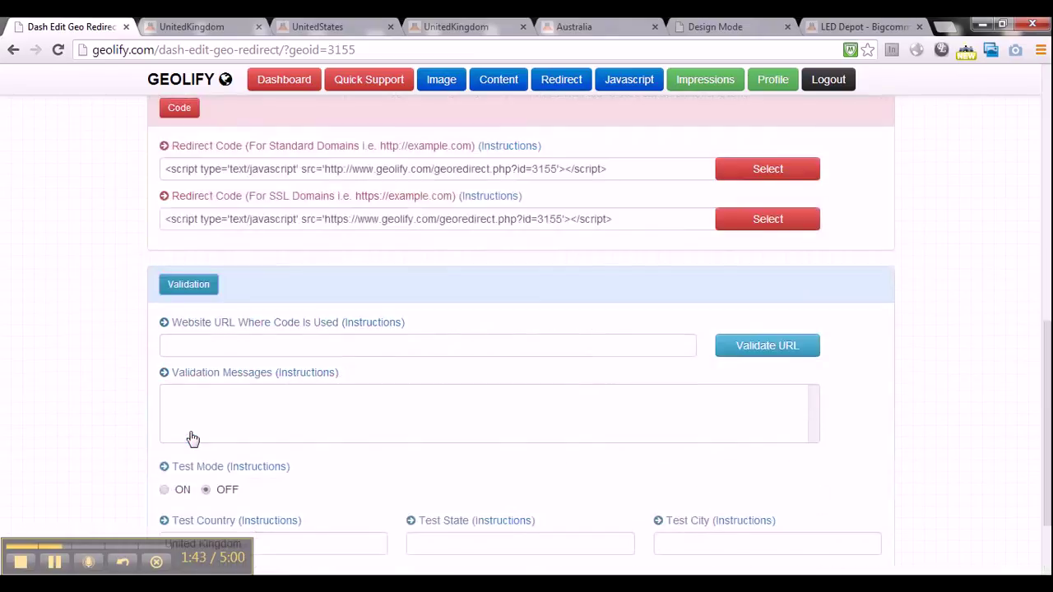
left_click(216, 269)
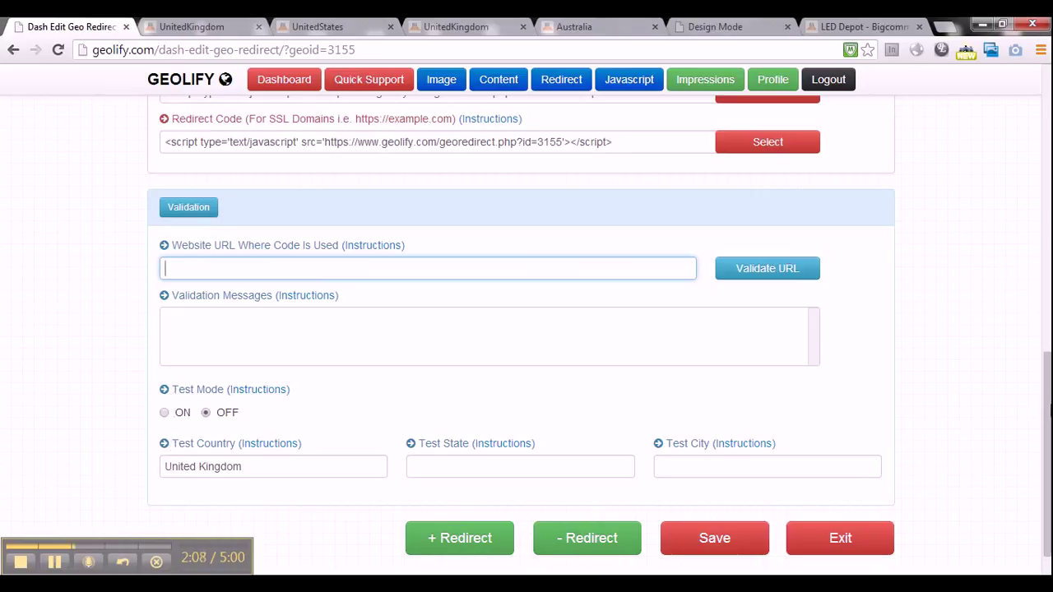
left_click_drag(1041, 416, 1041, 397)
Collapse the open sections, exit the geo redirect editor and open the Geo Redirect list
left_click(188, 228)
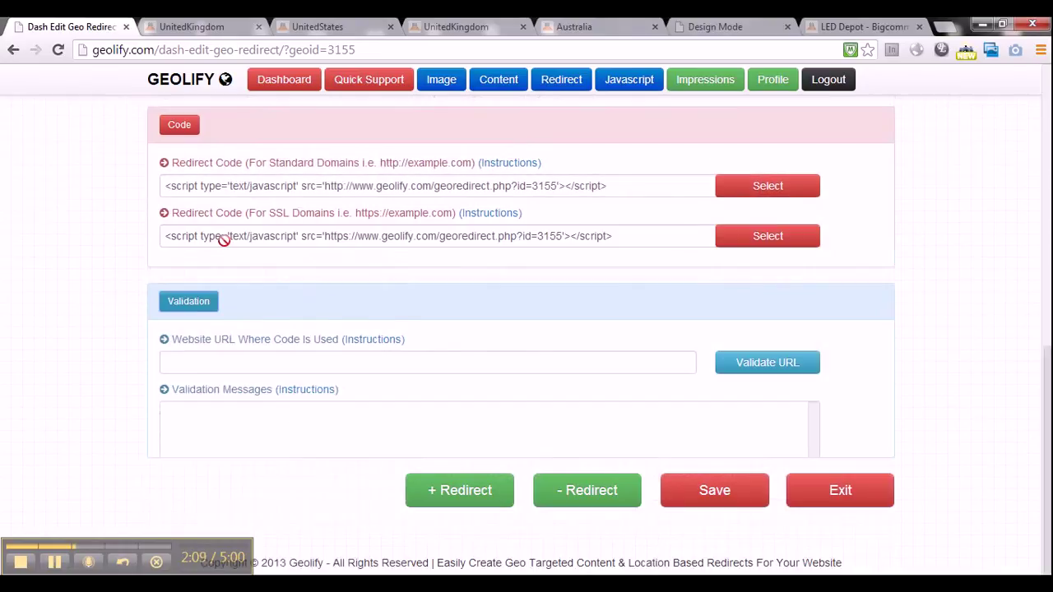
left_click(181, 263)
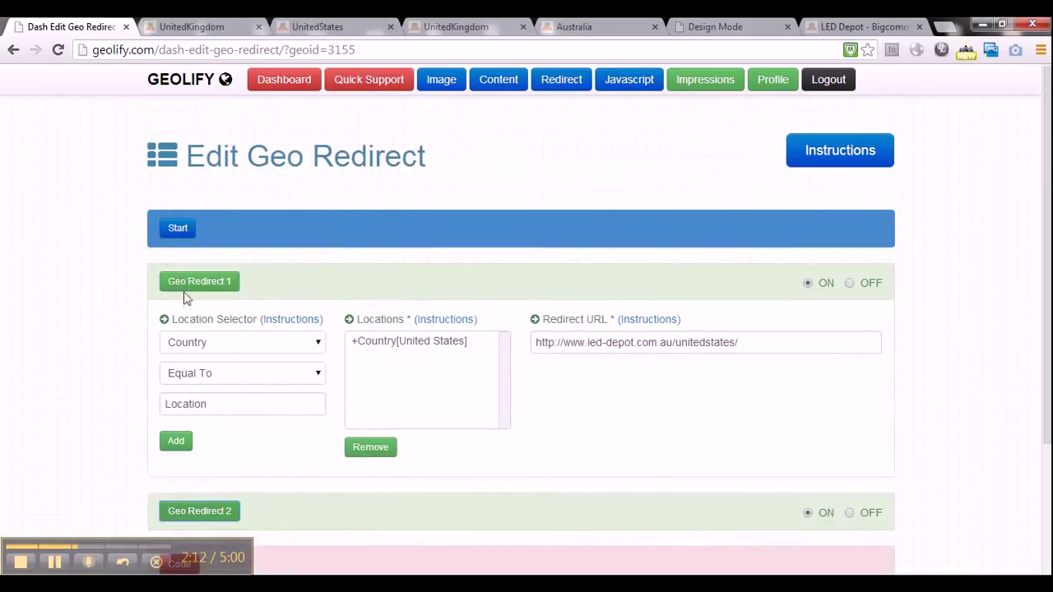
left_click(187, 285)
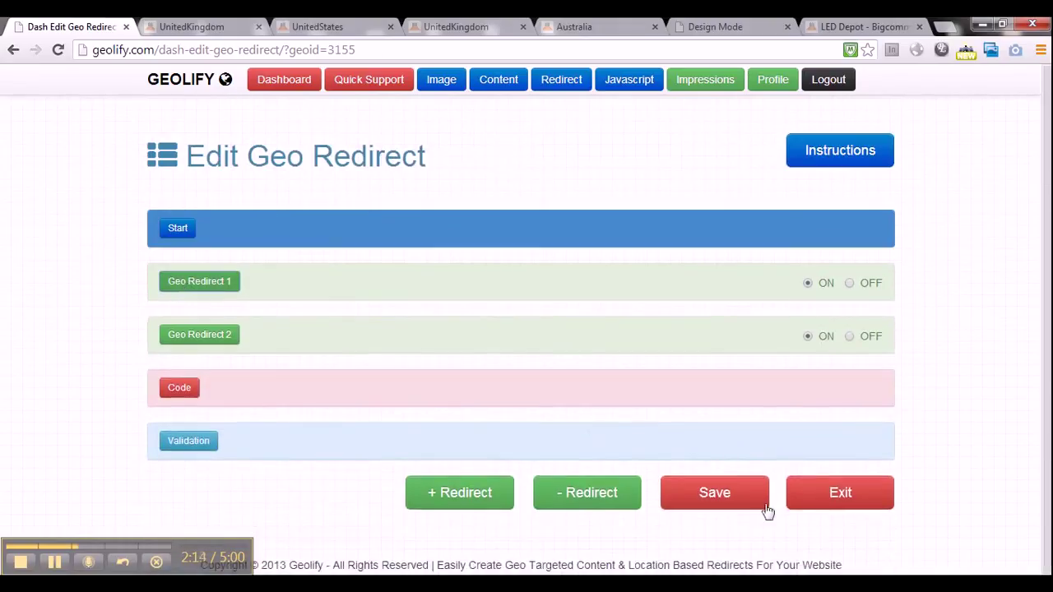
left_click(864, 493)
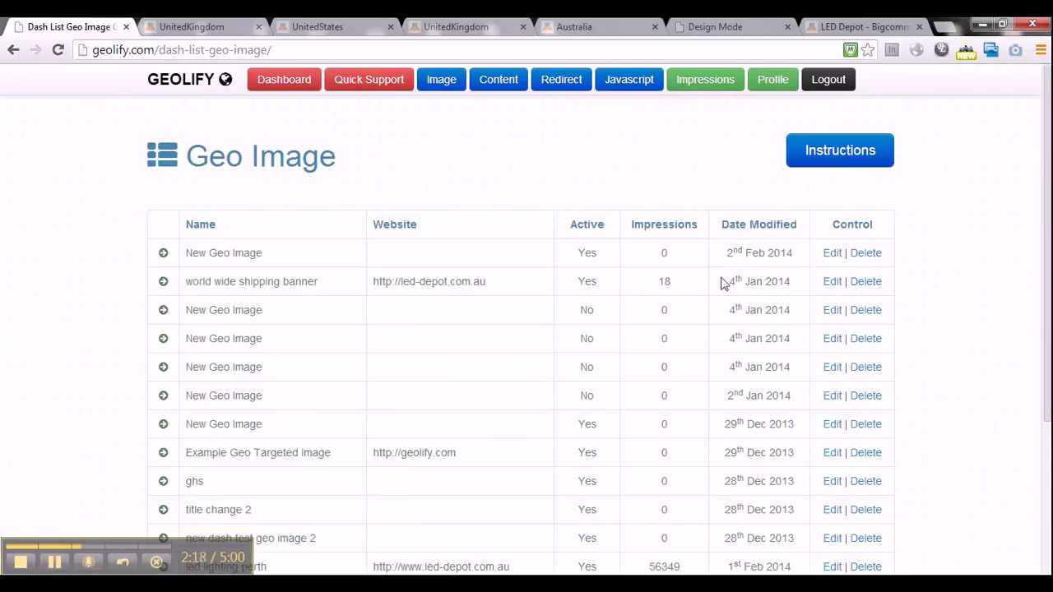
left_click(560, 82)
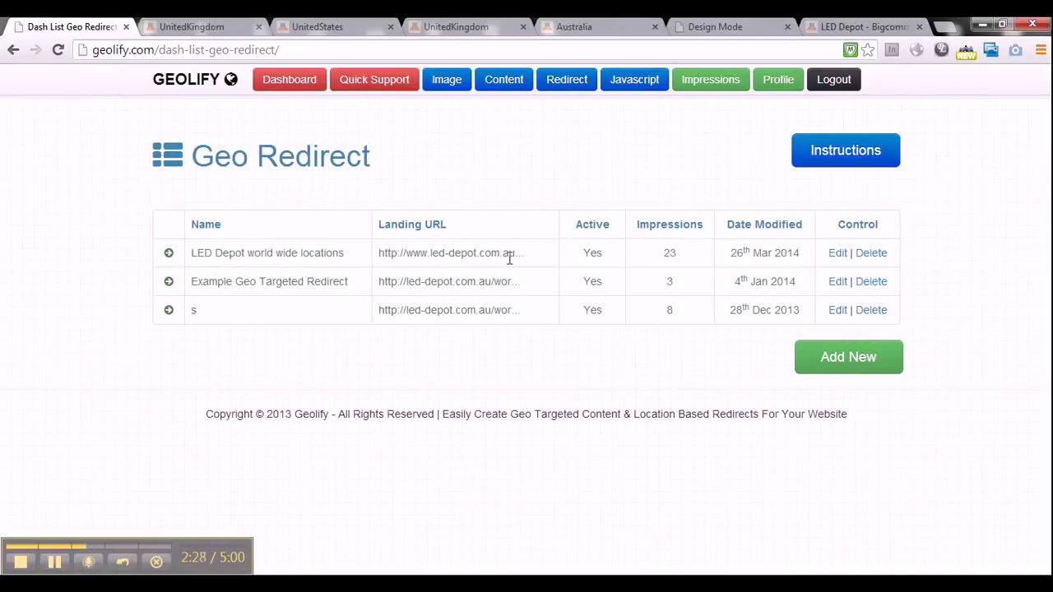
Examine the landing URL, name and impressions listed for the LED Depot world wide locations redirect
left_click_drag(374, 257, 522, 257)
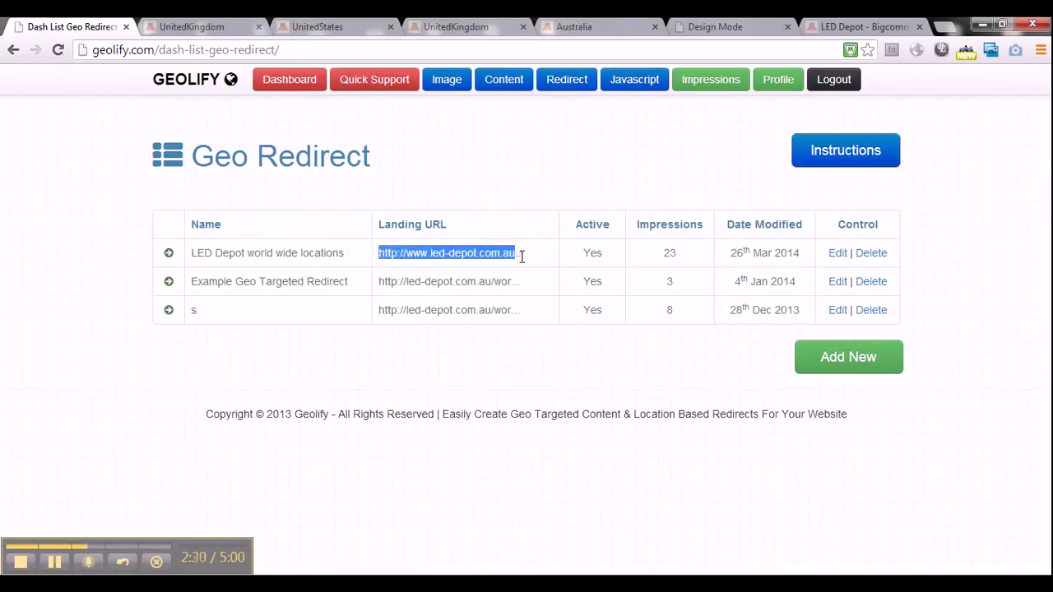
left_click_drag(191, 261, 366, 256)
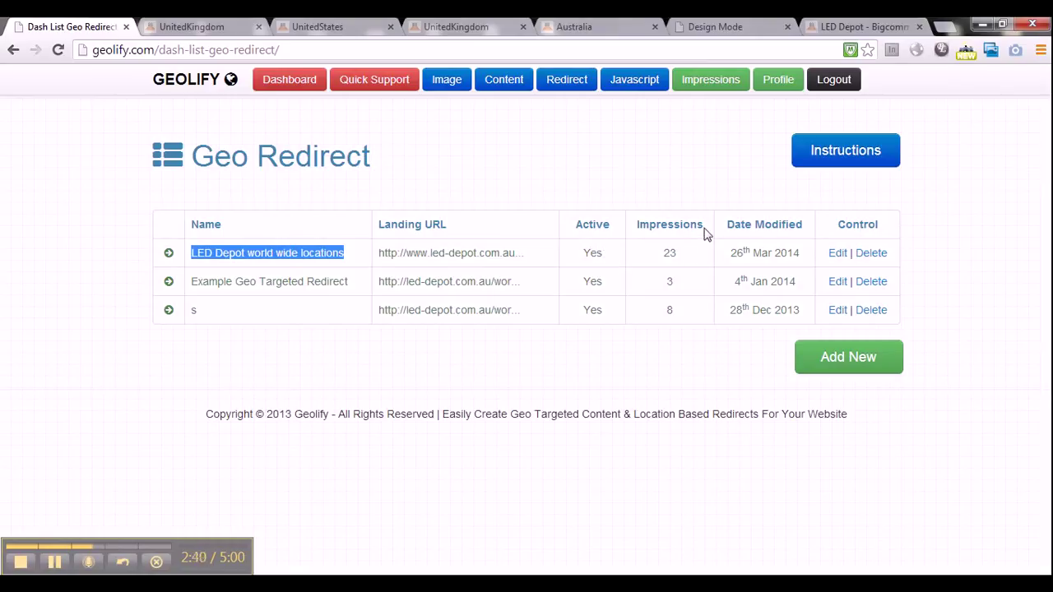
left_click_drag(705, 226, 638, 228)
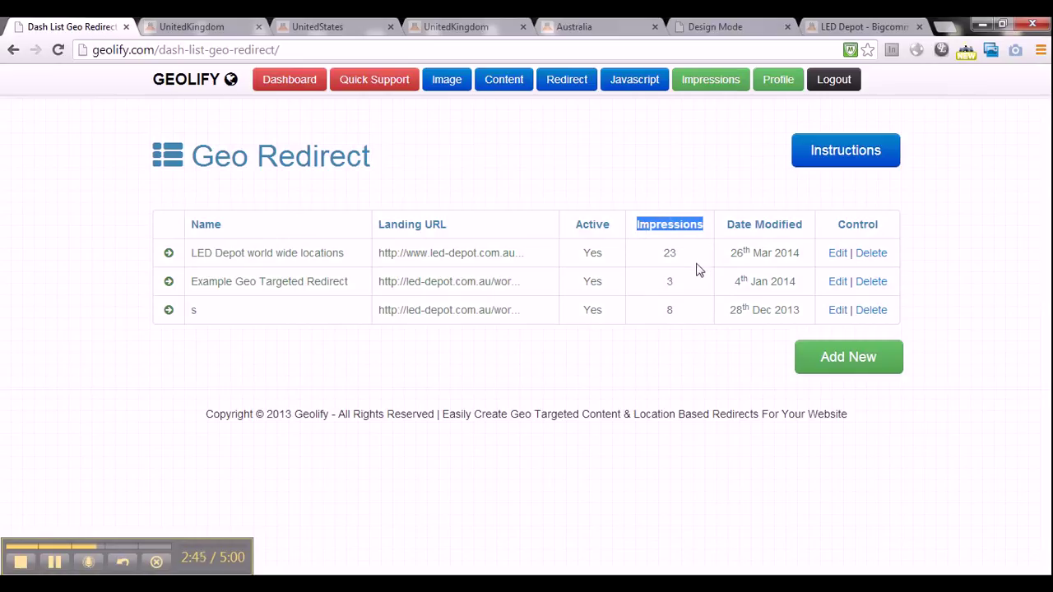
left_click(212, 28)
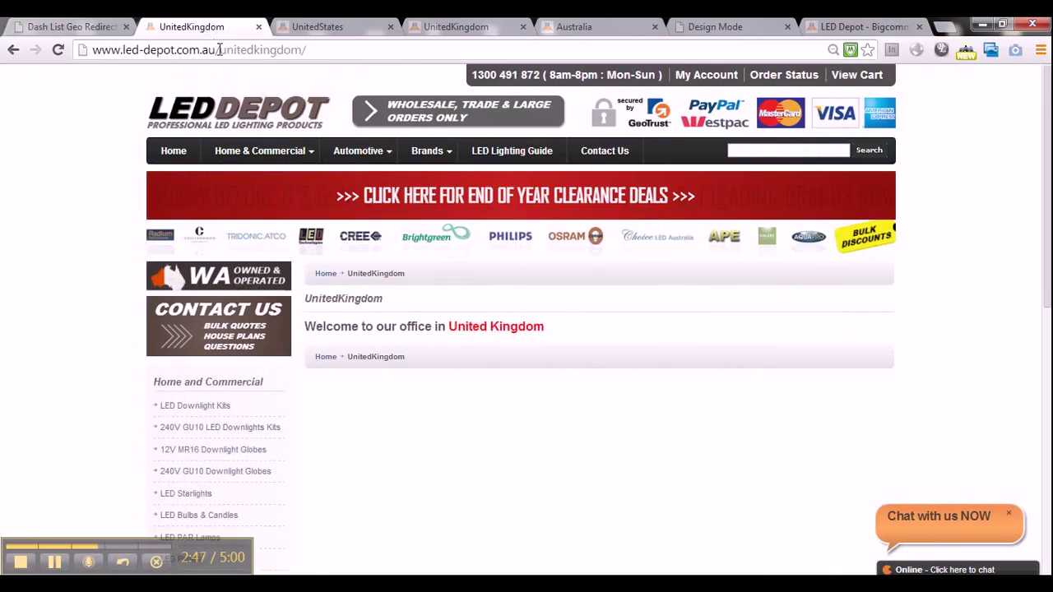
left_click_drag(219, 50, 533, 64)
type("wo")
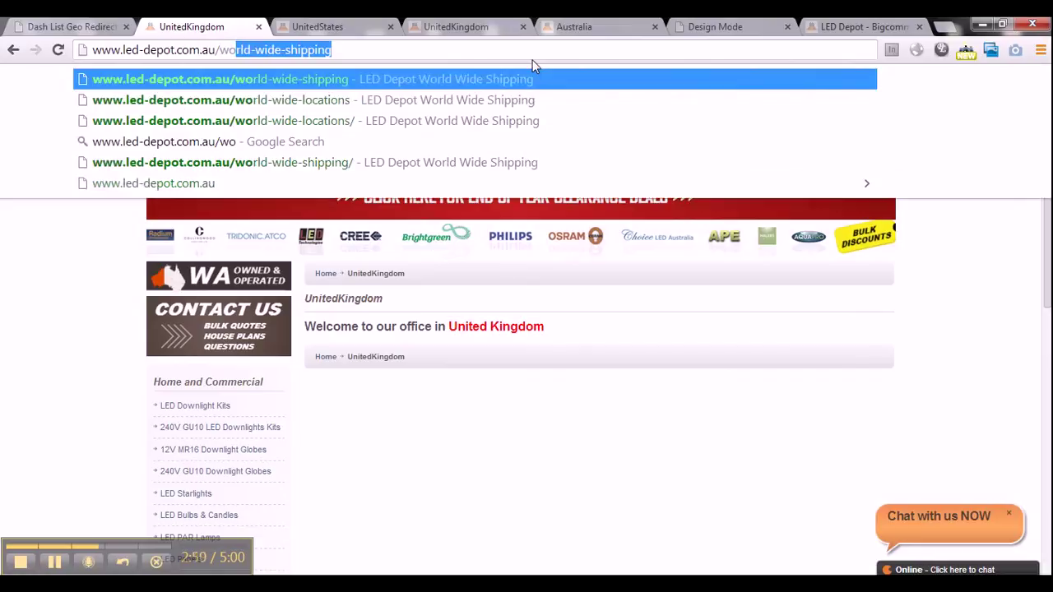
key("Return")
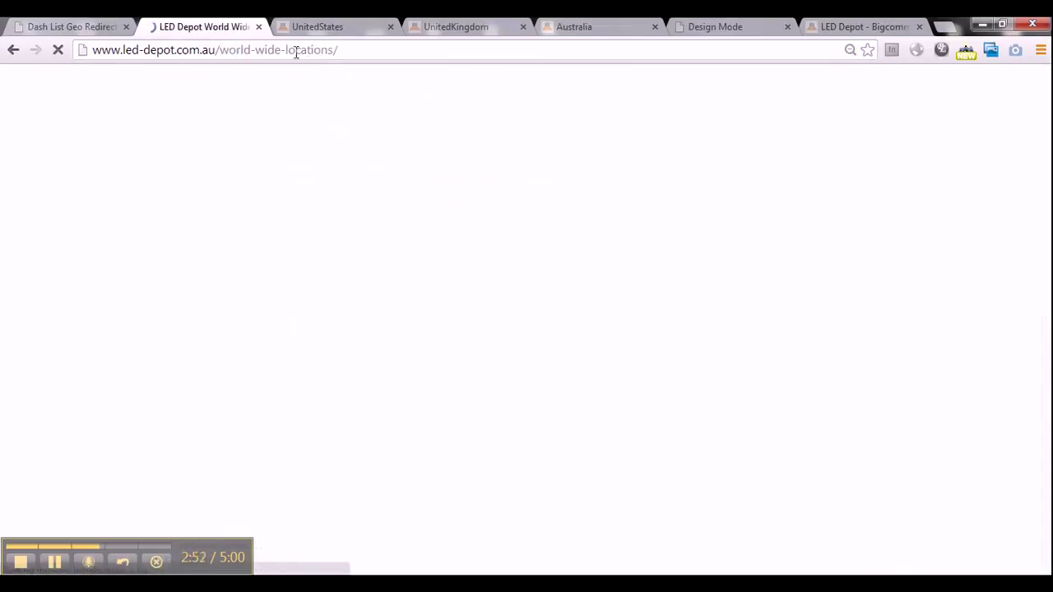
left_click(367, 49)
left_click(616, 388)
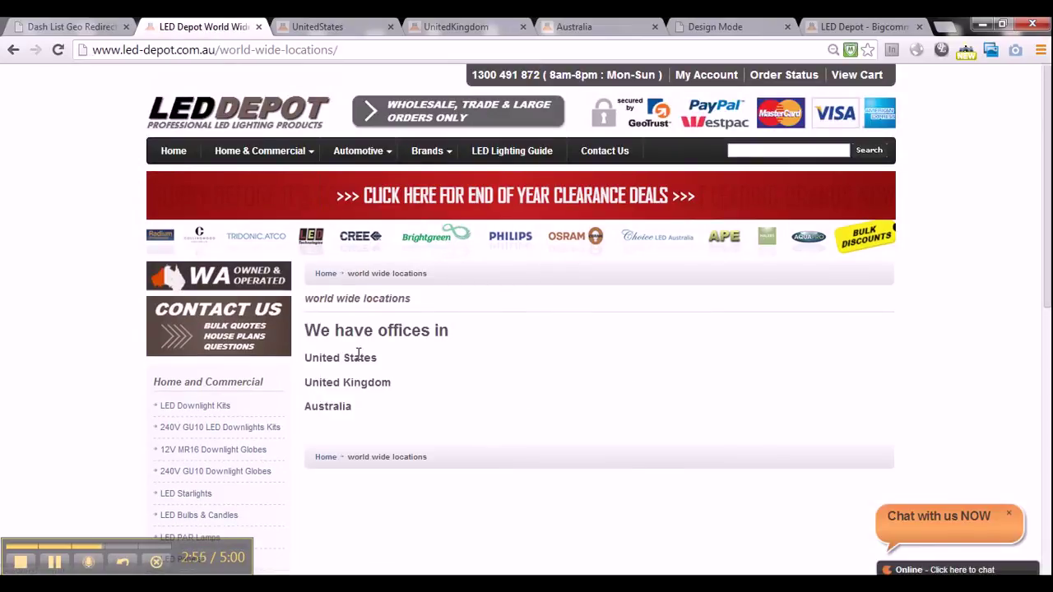
Return to Geolify's Geo Redirect list and reload it to check the impressions
left_click(70, 25)
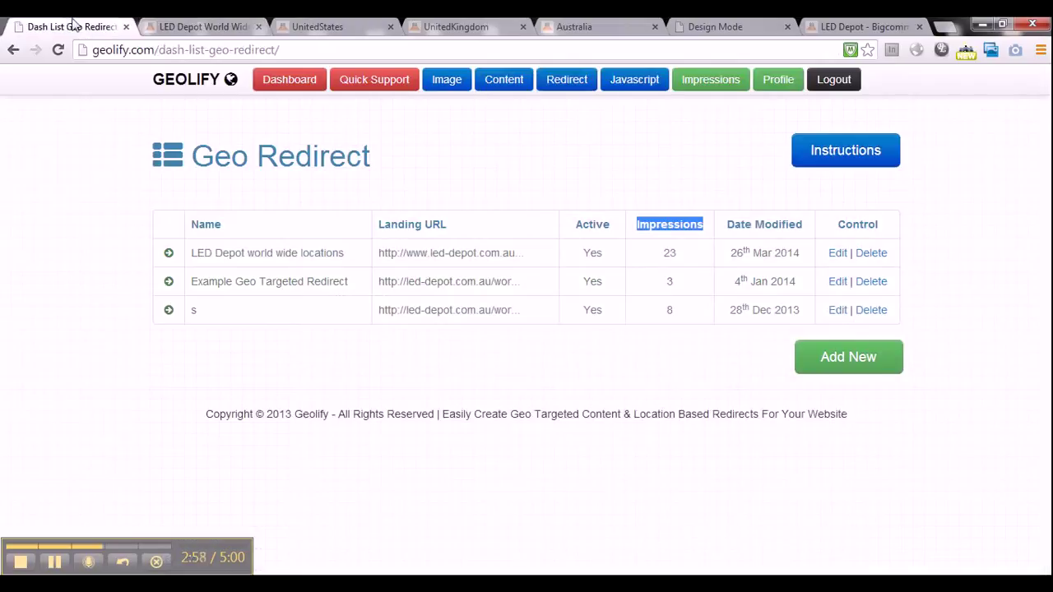
right_click(73, 22)
left_click(98, 52)
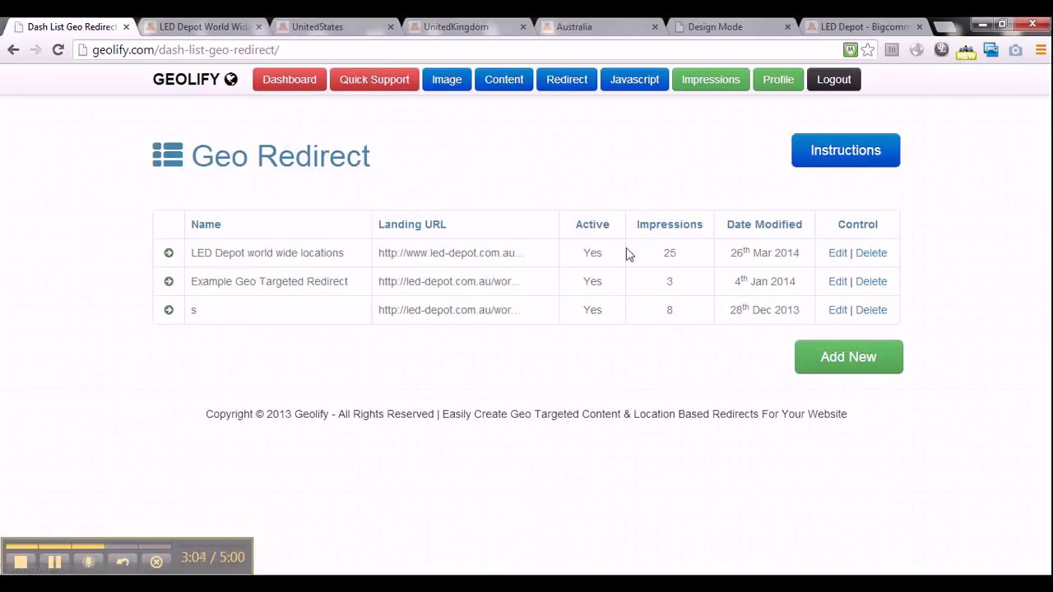
Switch to the LED Depot world wide locations page and reload it three times to generate impressions
left_click(227, 27)
right_click(227, 29)
left_click(248, 58)
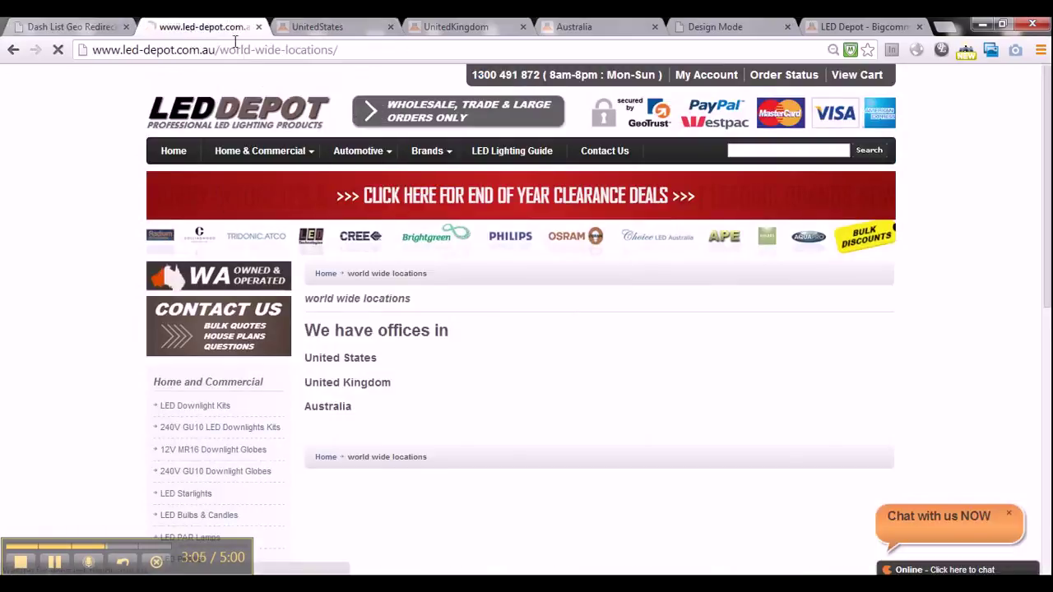
right_click(223, 30)
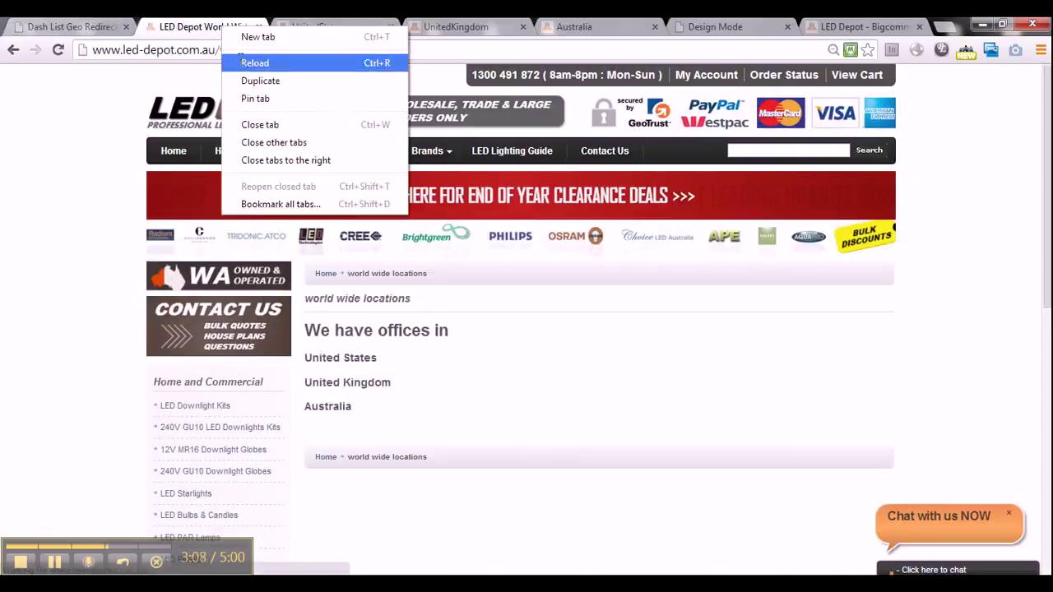
left_click(252, 60)
right_click(222, 32)
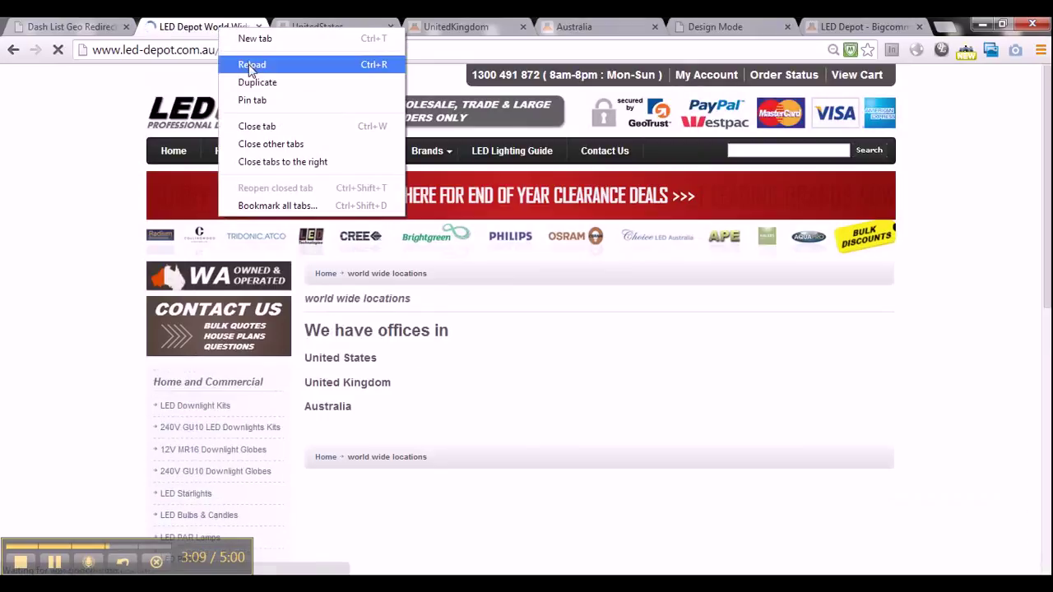
left_click(248, 62)
Reload Geolify's Geo Redirect list to check the updated impressions, briefly revisiting the LED Depot locations page before returning to the list
left_click(107, 28)
right_click(107, 29)
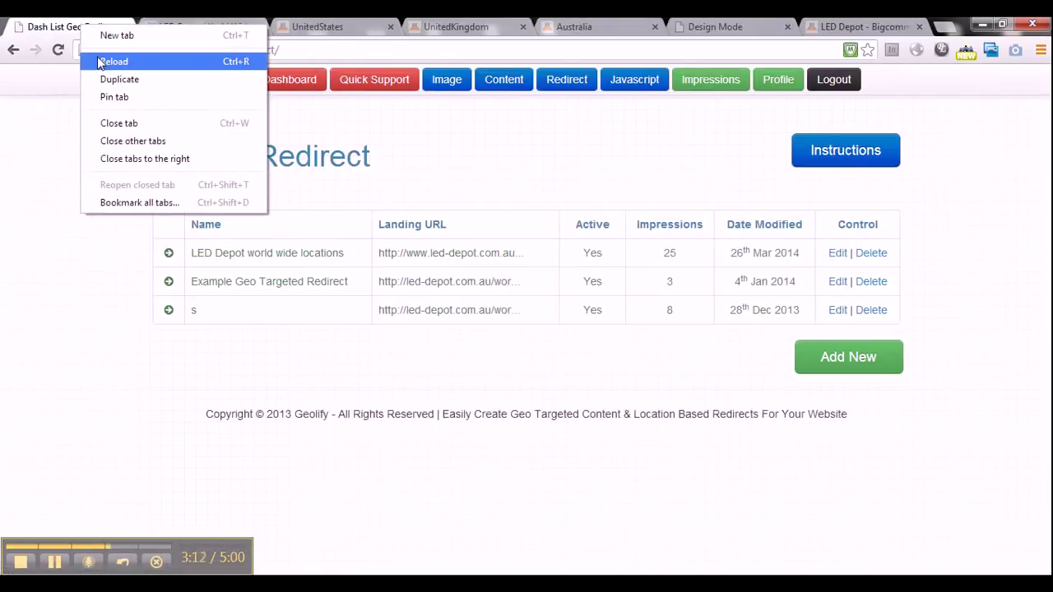
left_click(97, 56)
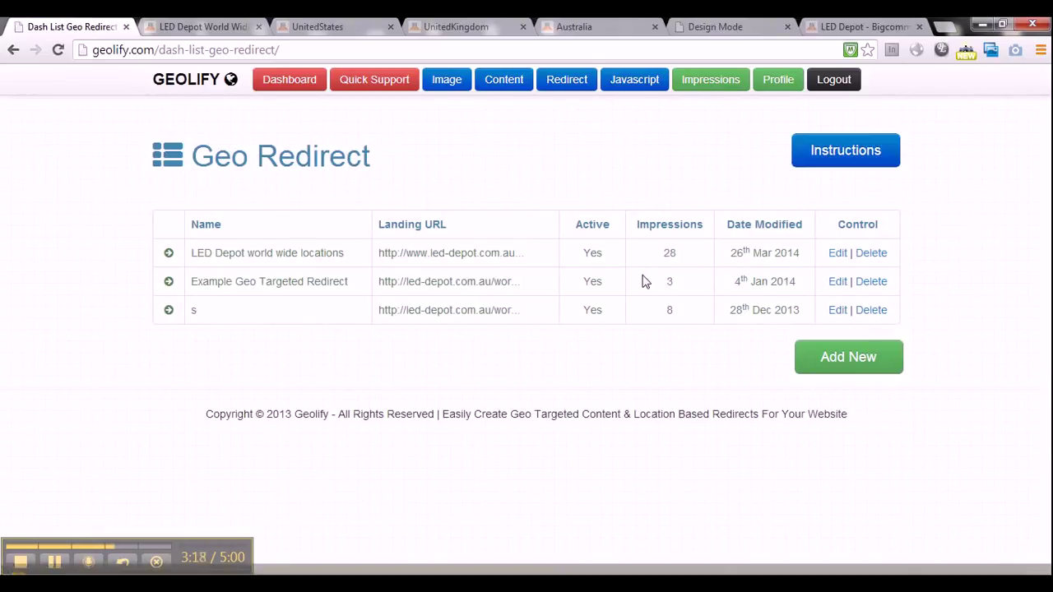
left_click(197, 26)
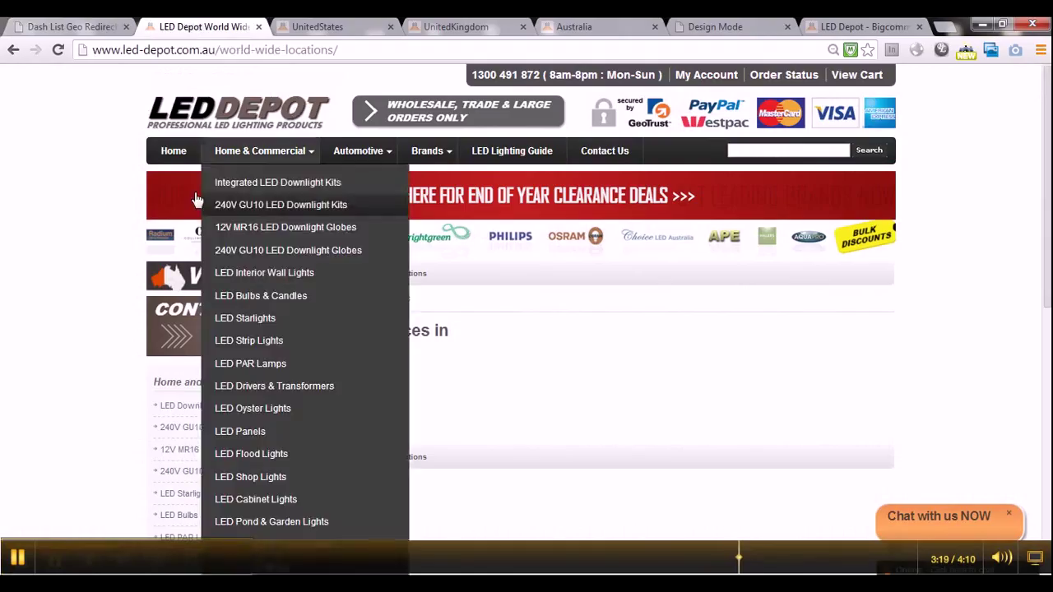
left_click(80, 24)
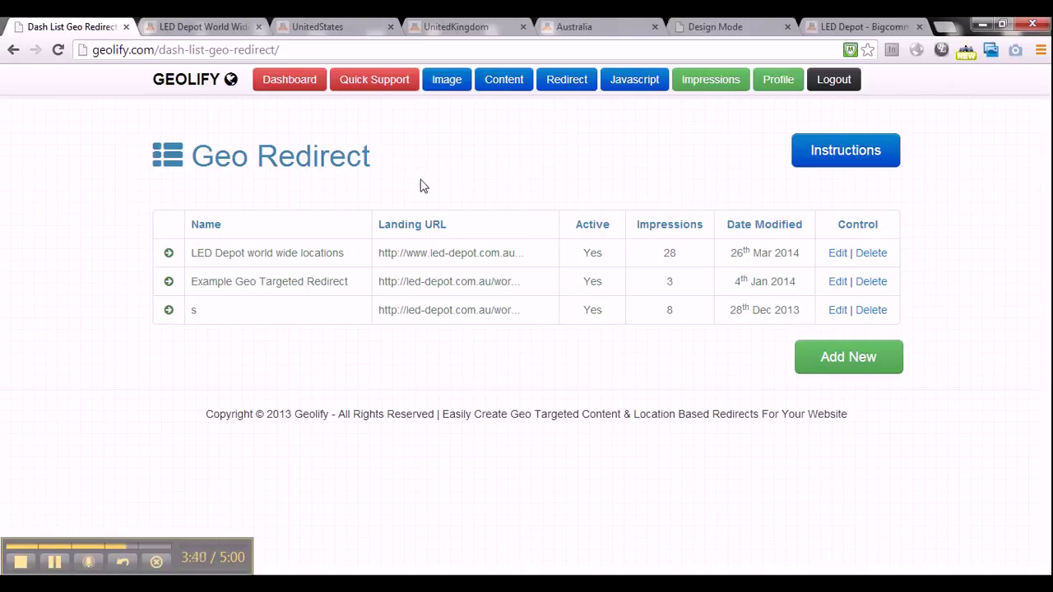
Review the Geolify Free Quick Support & Setup form, including its request choices and message field, and return to the dashboard
left_click(356, 89)
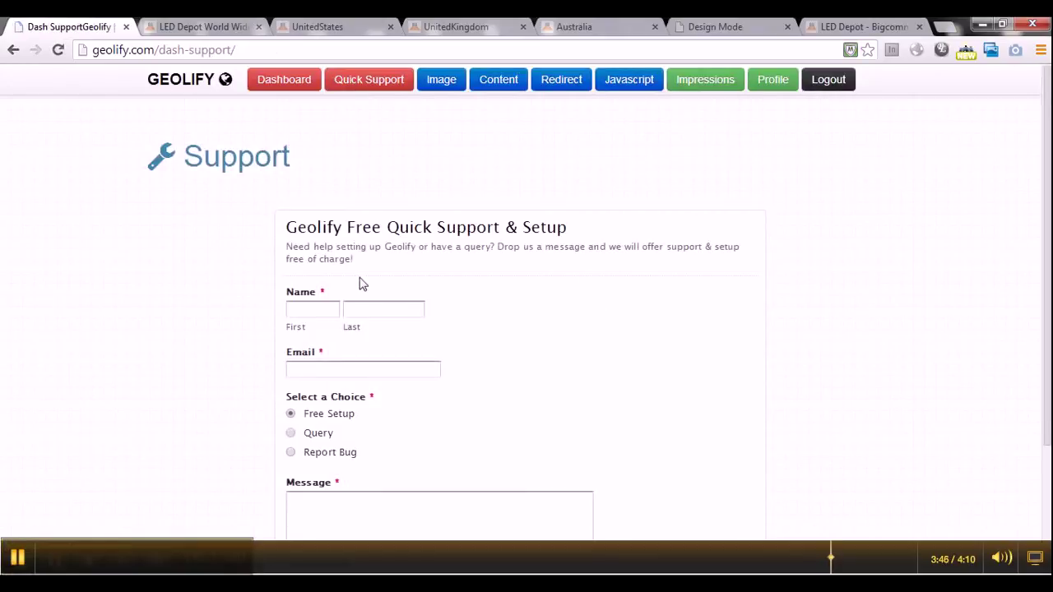
scroll(352, 274, "down", 2)
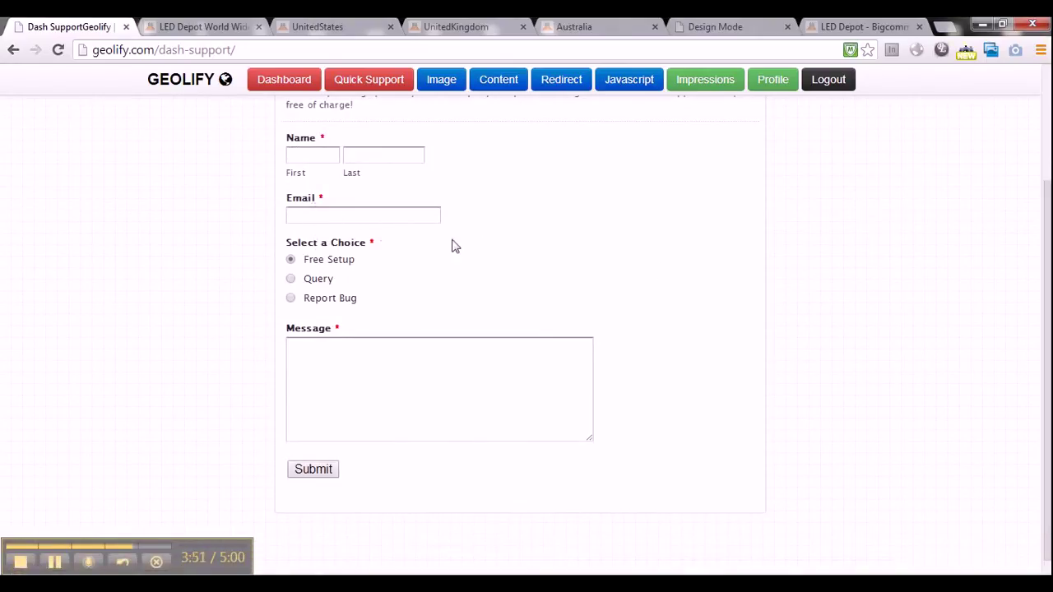
scroll(214, 239, "up", 2)
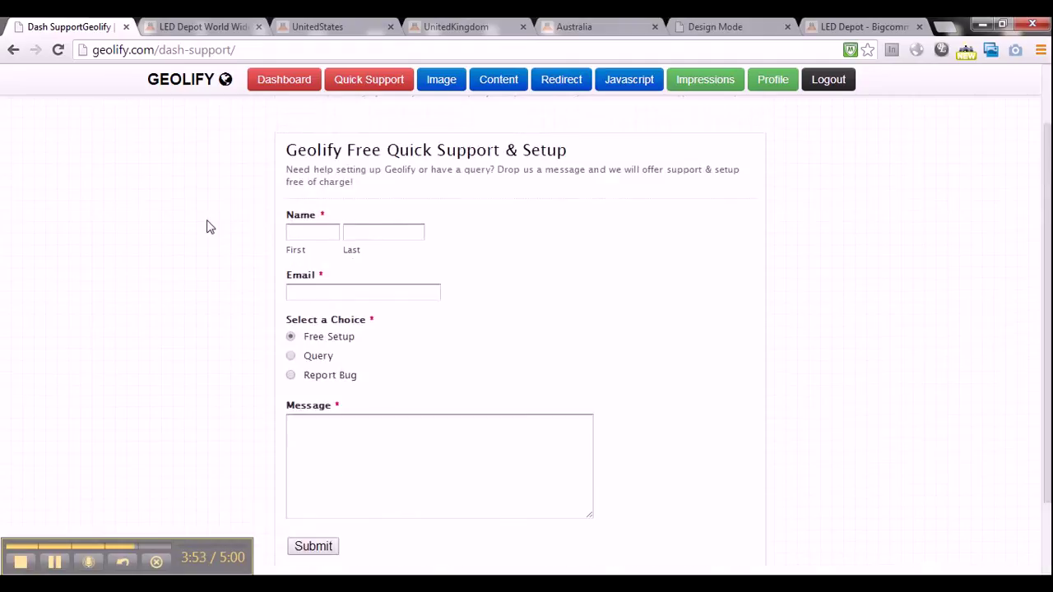
left_click(271, 87)
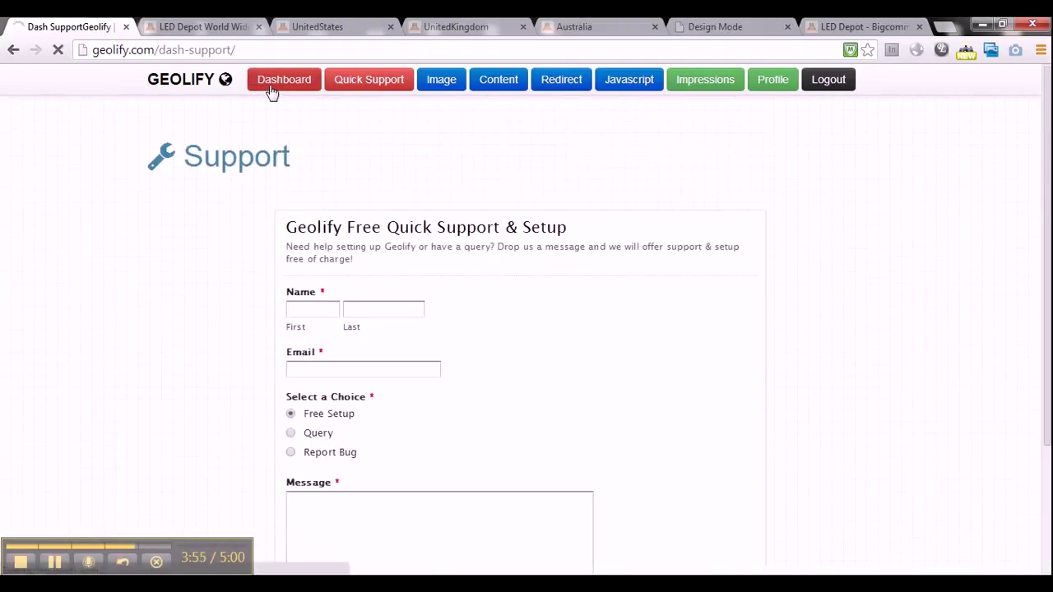